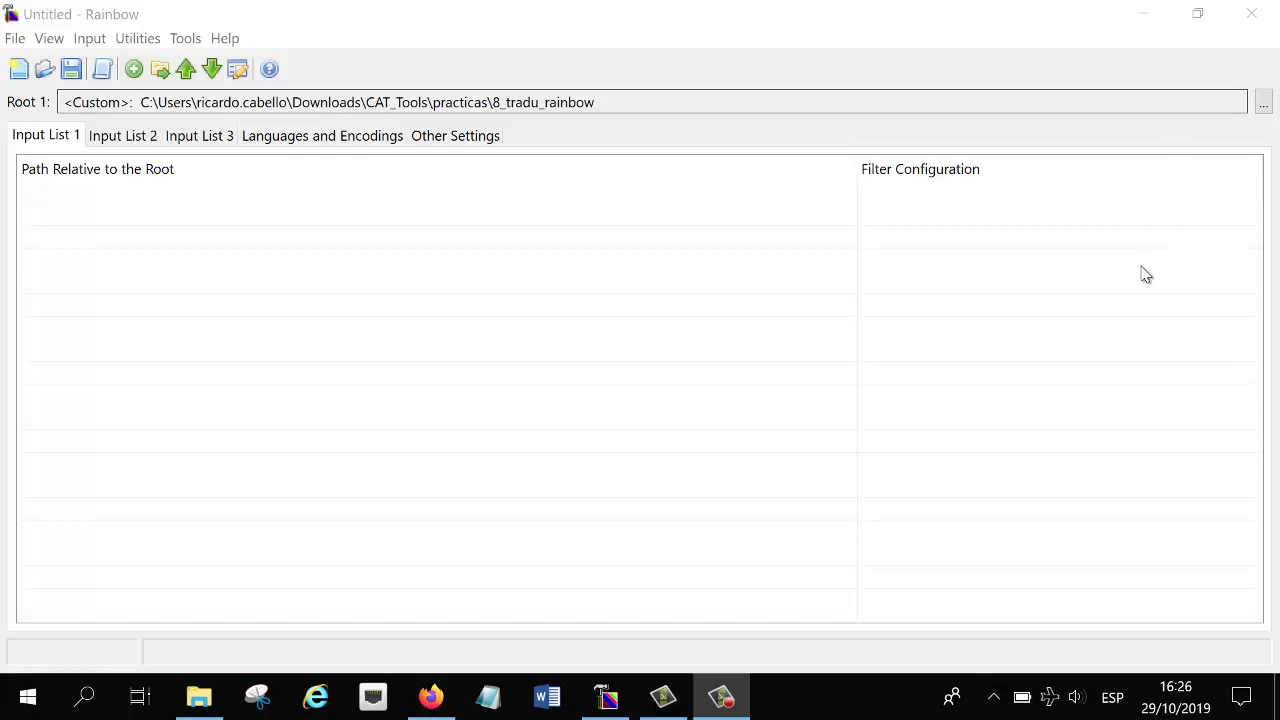
Step: Switch to File Explorer and examine the 8_tradu_rainbow folder, including its MemoriaEmea subfolder and the segment.srx file
left_click(843, 64)
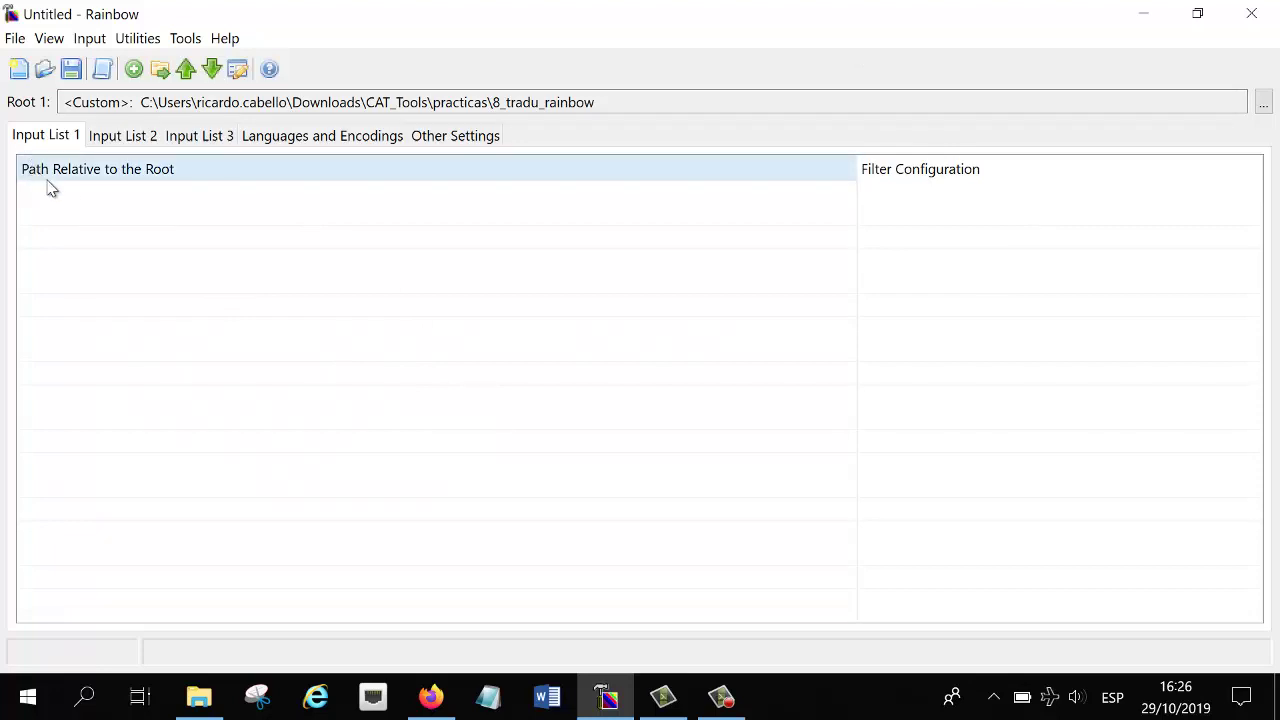
left_click(199, 697)
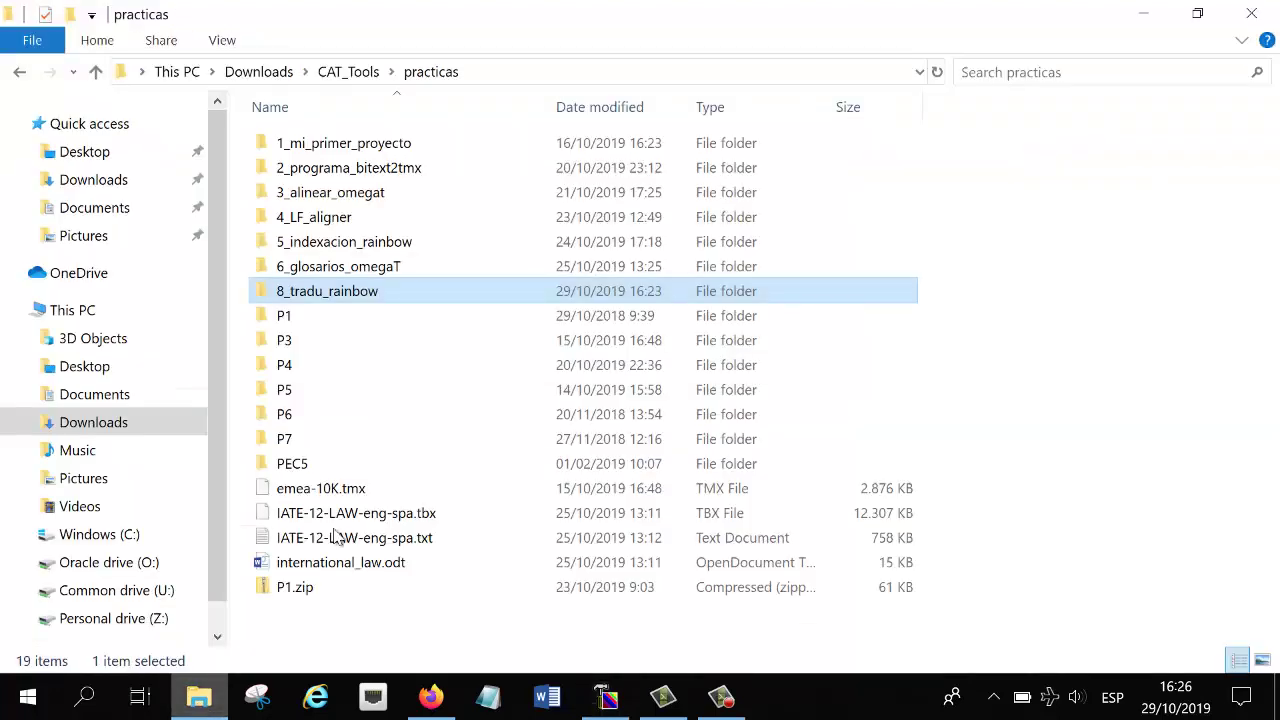
double_click(340, 291)
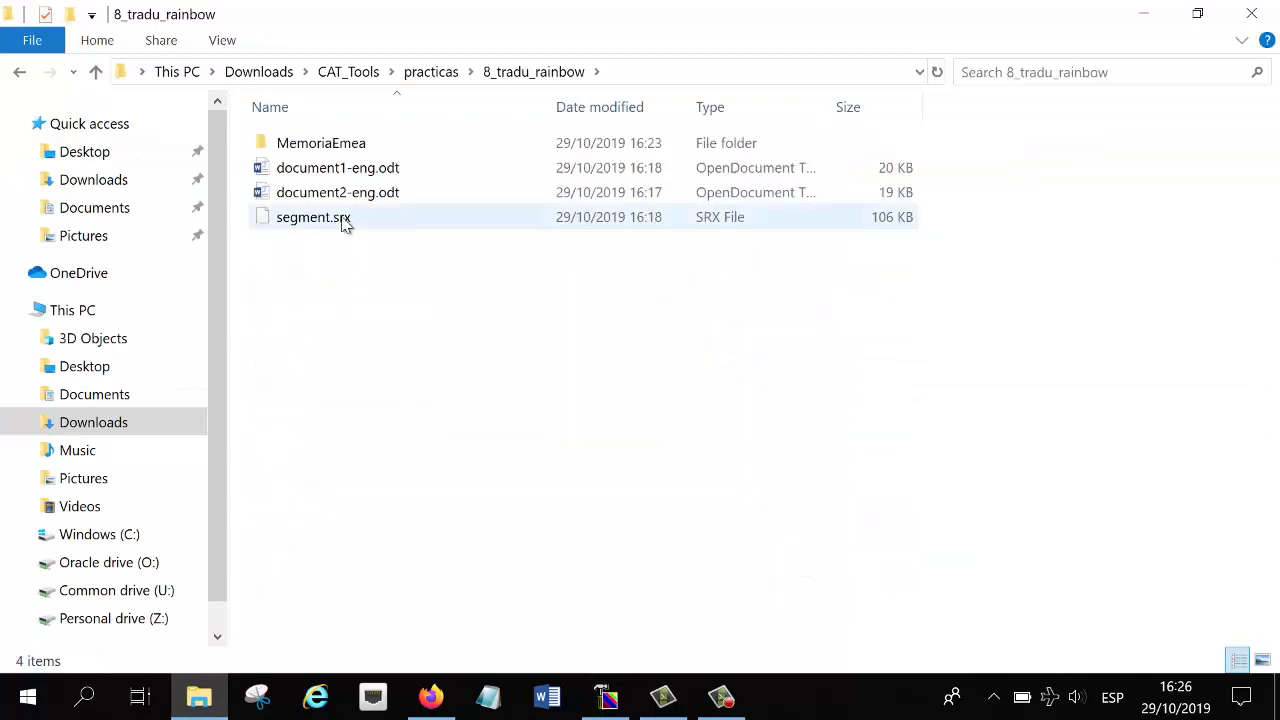
double_click(352, 147)
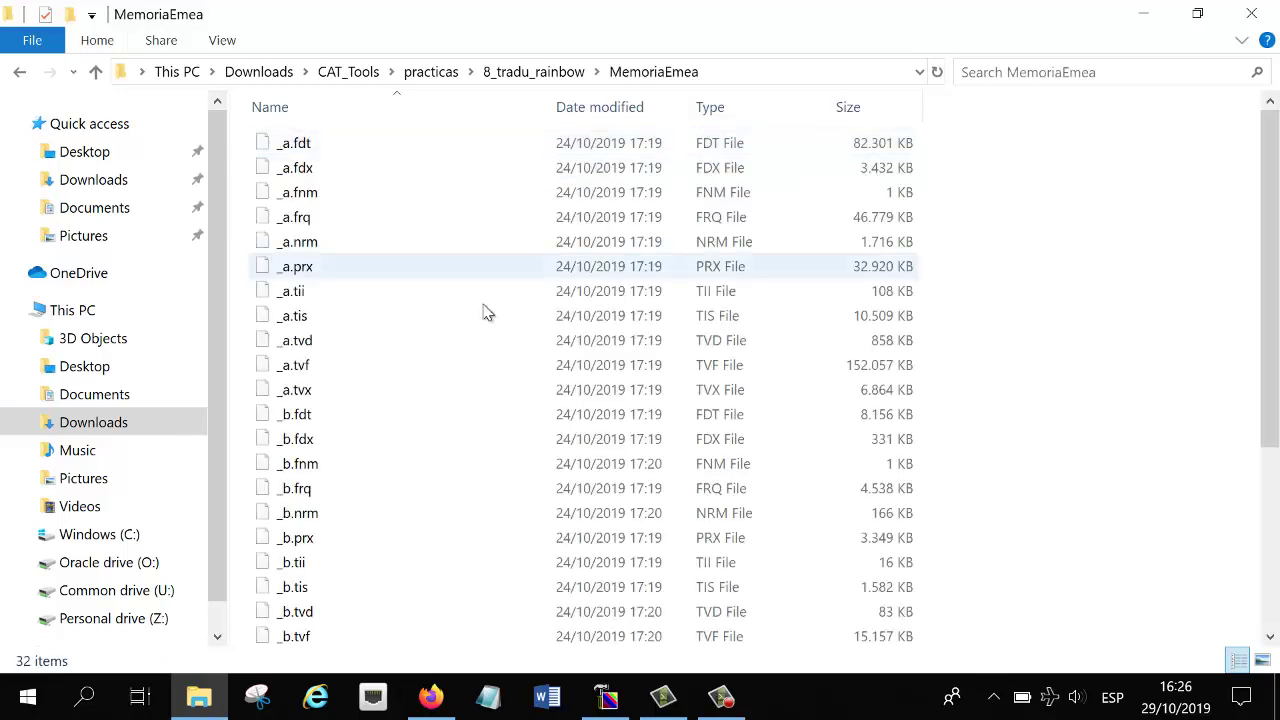
left_click(520, 76)
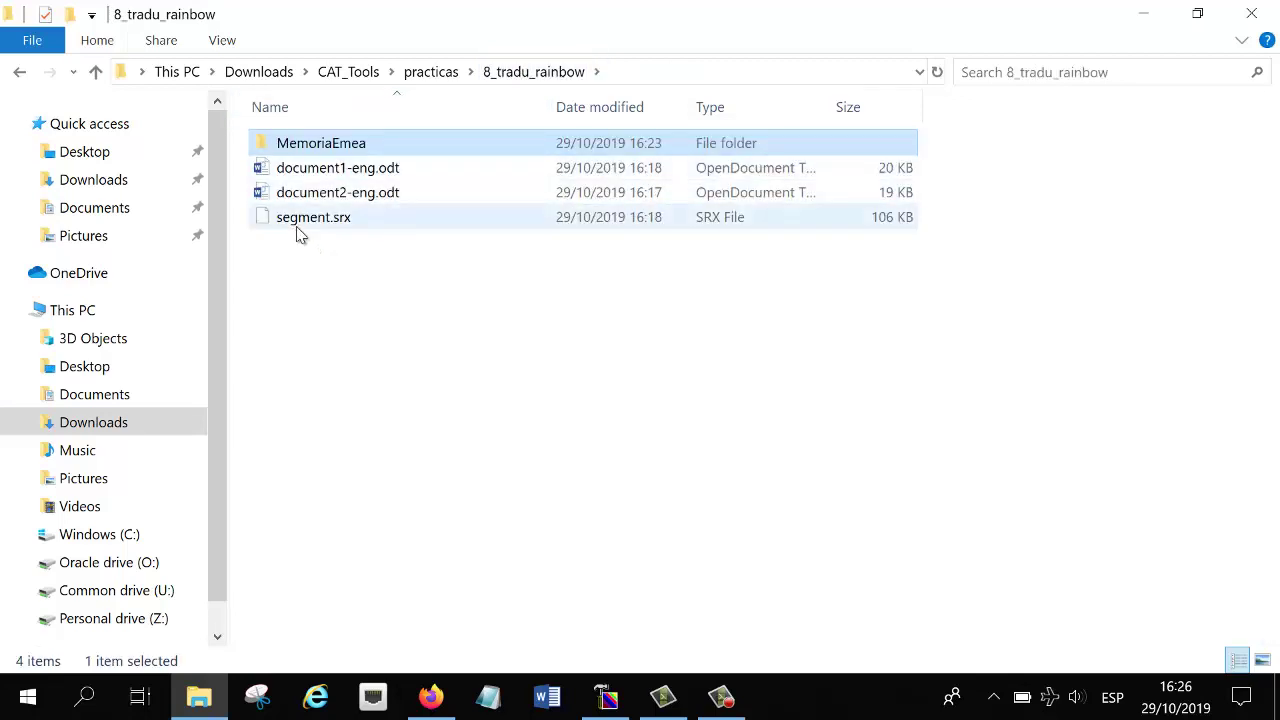
left_click(325, 222)
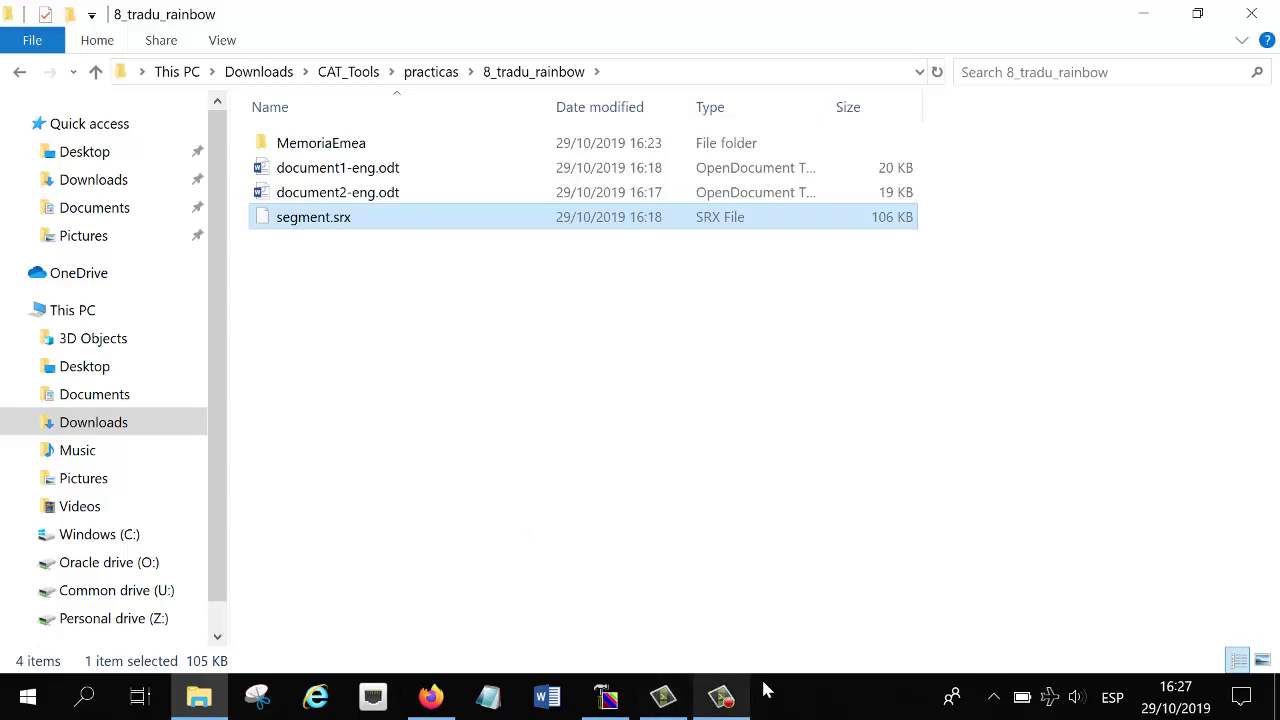
Step: Switch to Rainbow and add document1-eng.odt and document2-eng.odt from the 8_tradu_rainbow folder to Input List 1
left_click(606, 697)
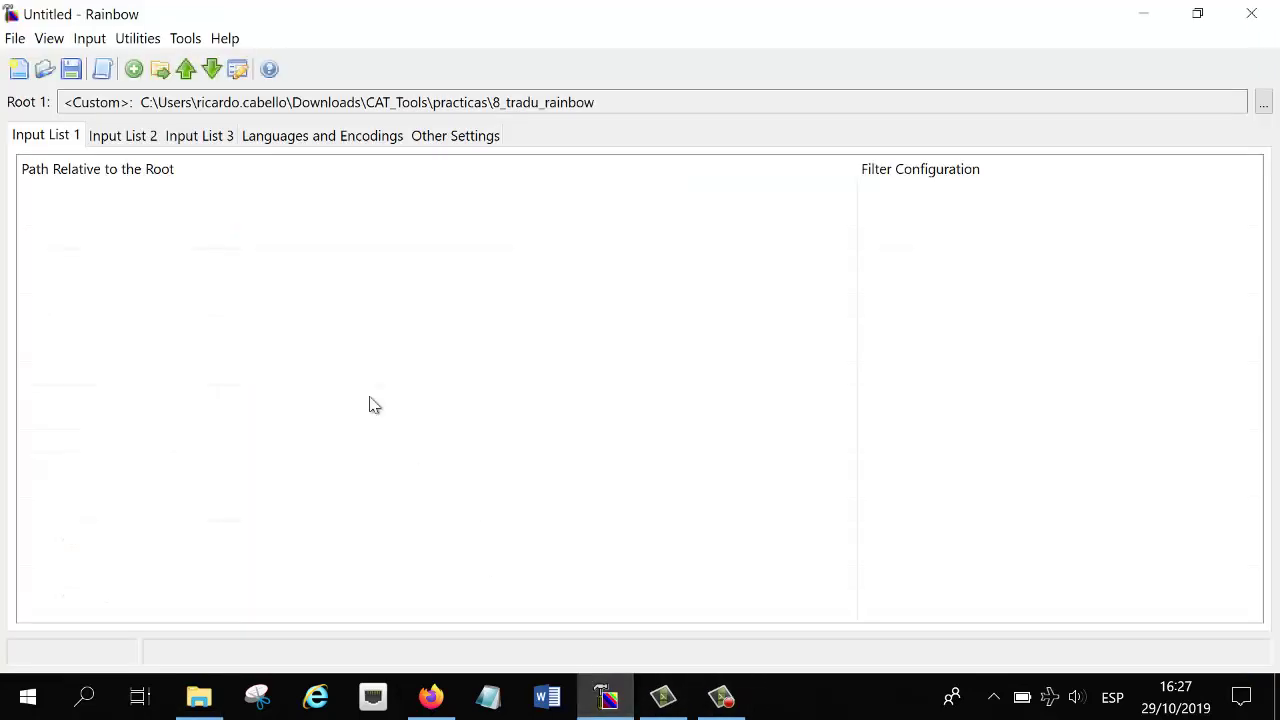
right_click(193, 273)
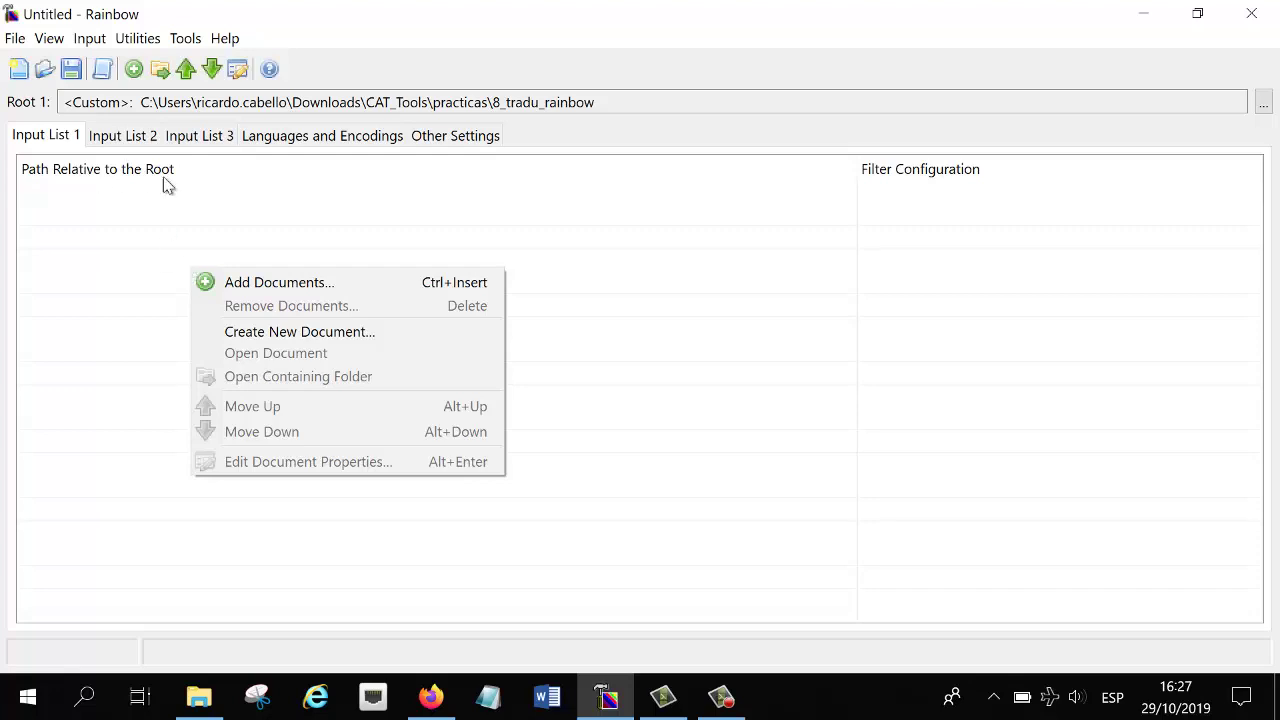
left_click(294, 280)
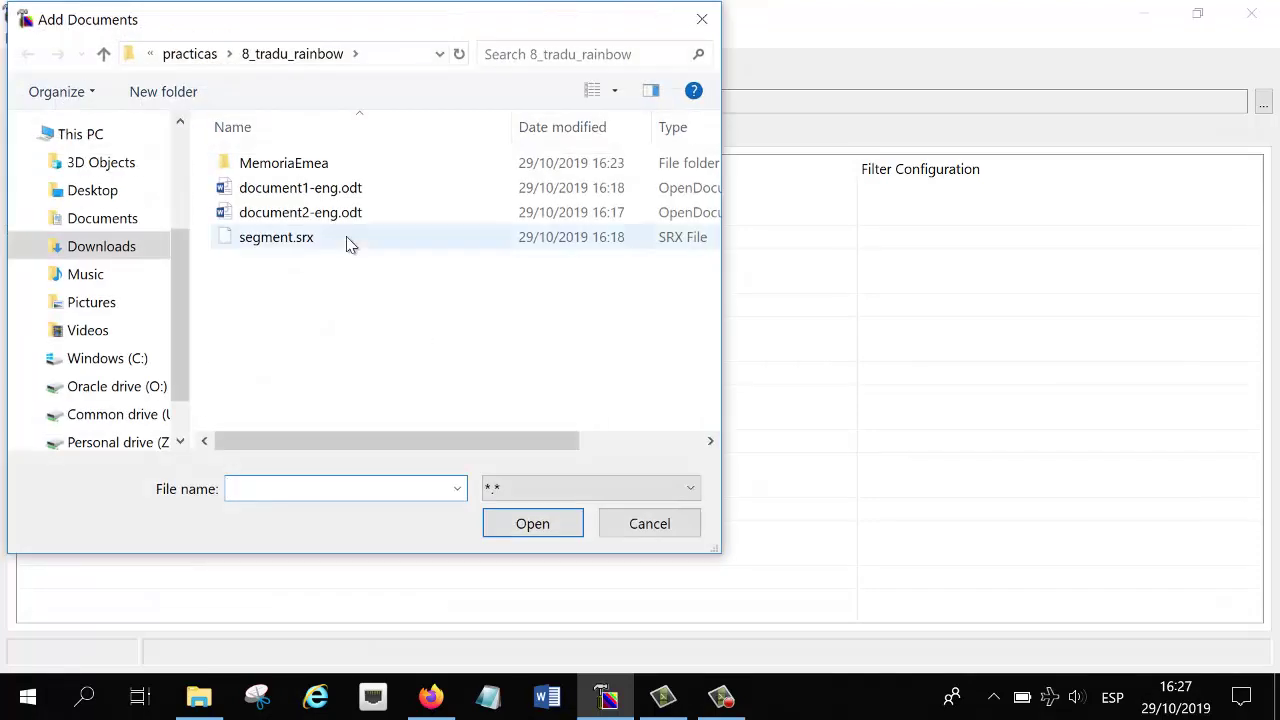
left_click(349, 193)
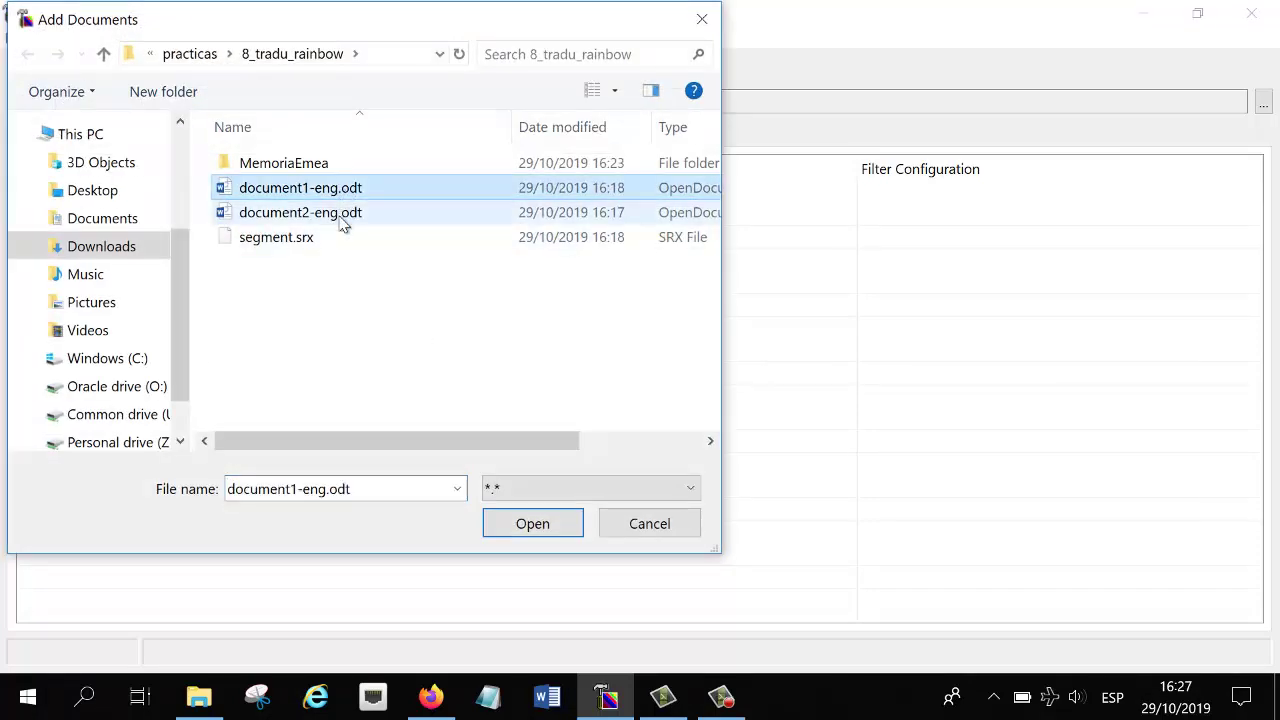
left_click(340, 214, "shift")
left_click(527, 521)
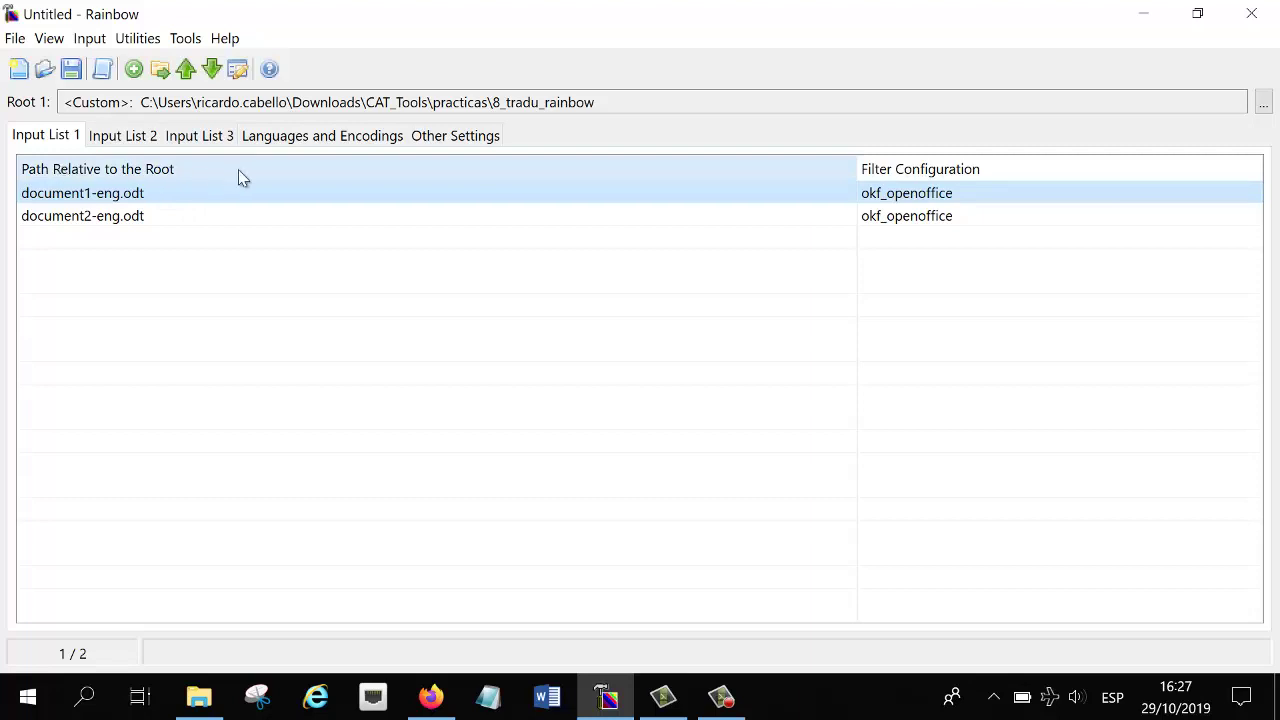
Step: Check the source and target language and encoding settings, and open the Translation Kit Creation pipeline at Raw Document to Filter Events
left_click(359, 141)
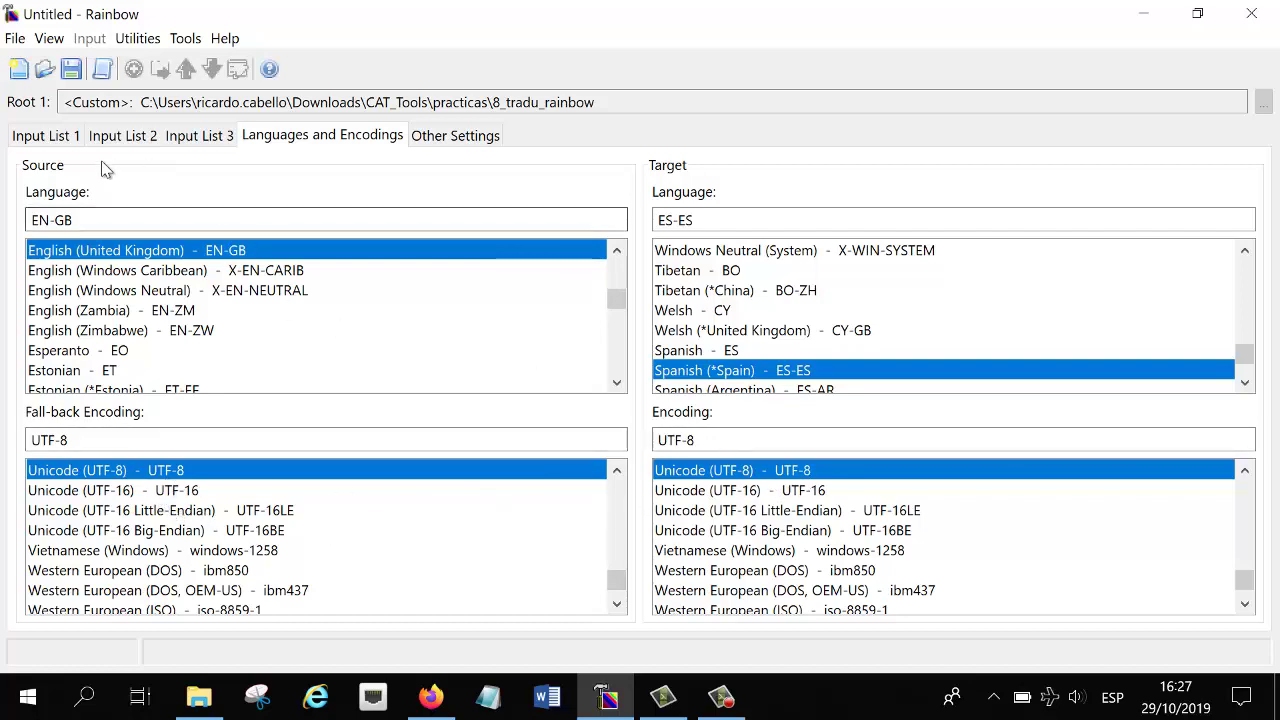
left_click(47, 136)
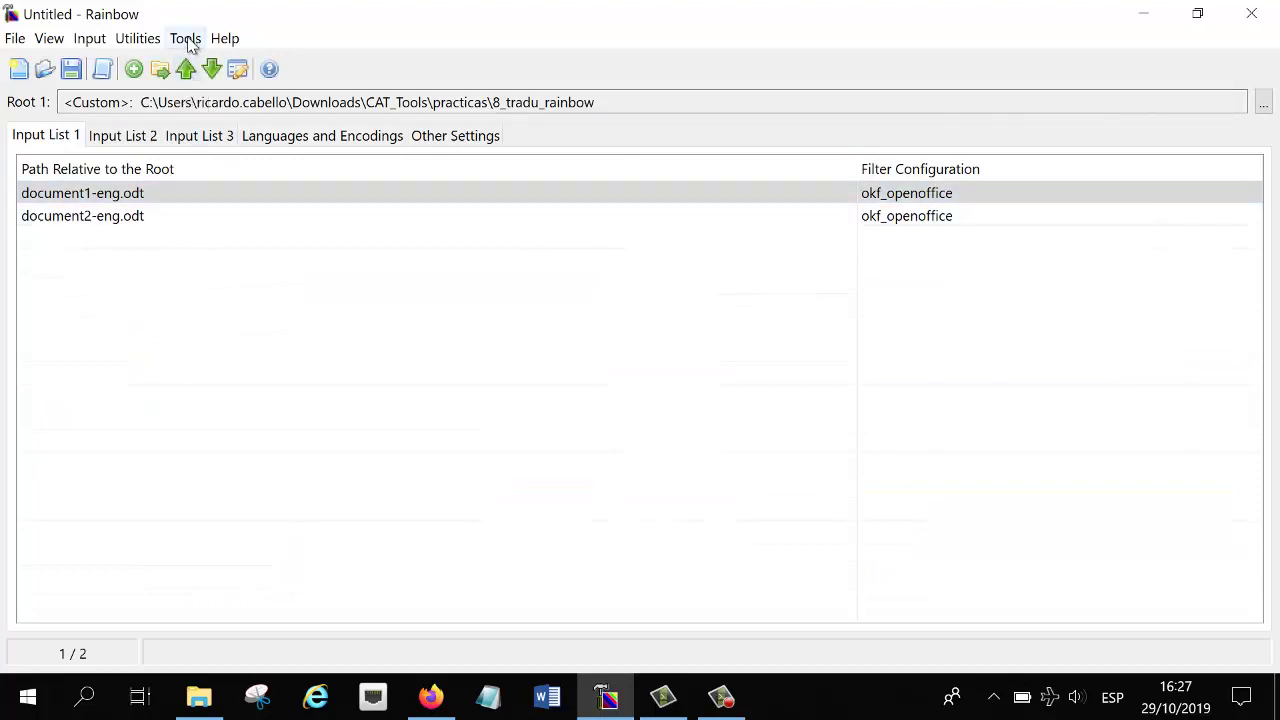
left_click(137, 40)
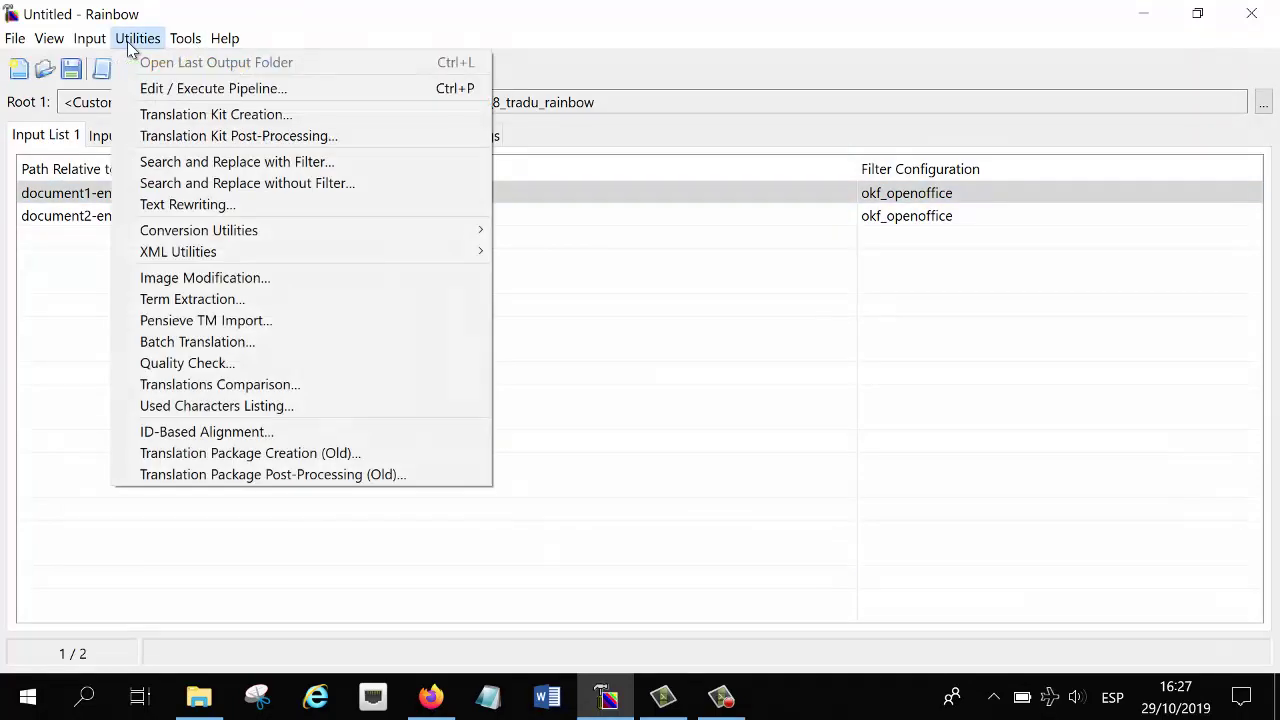
left_click(178, 116)
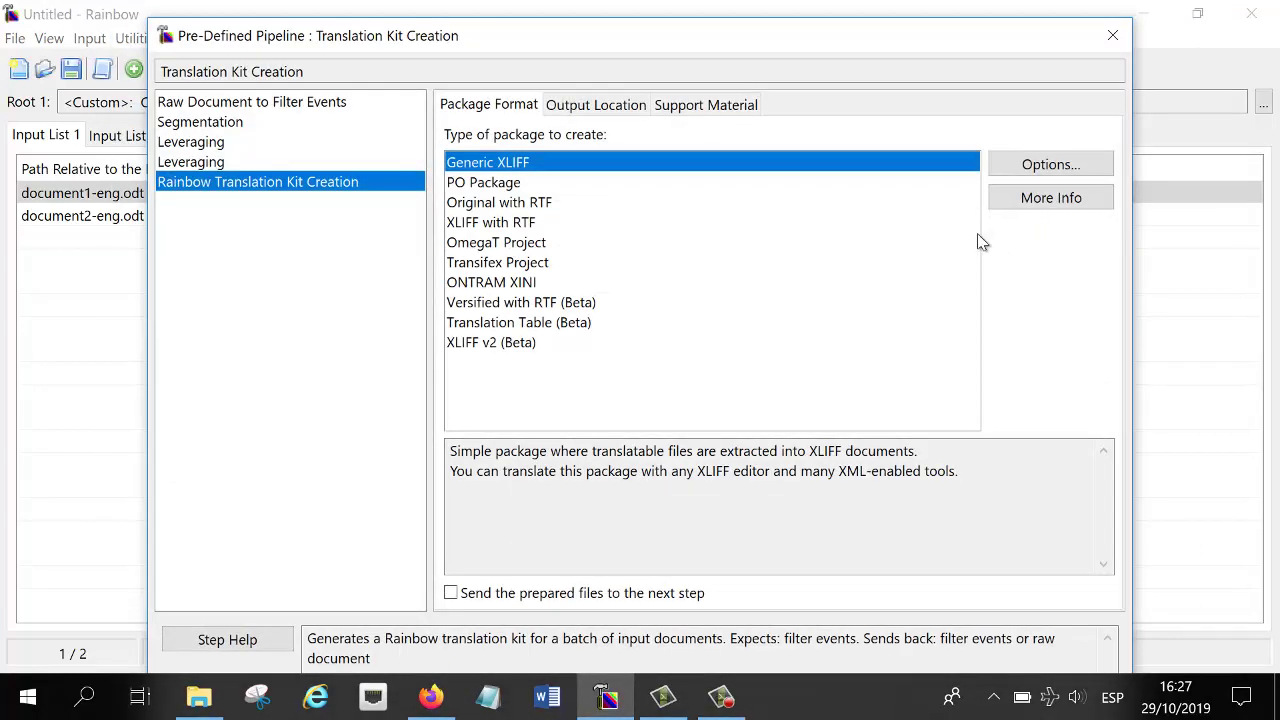
left_click(223, 103)
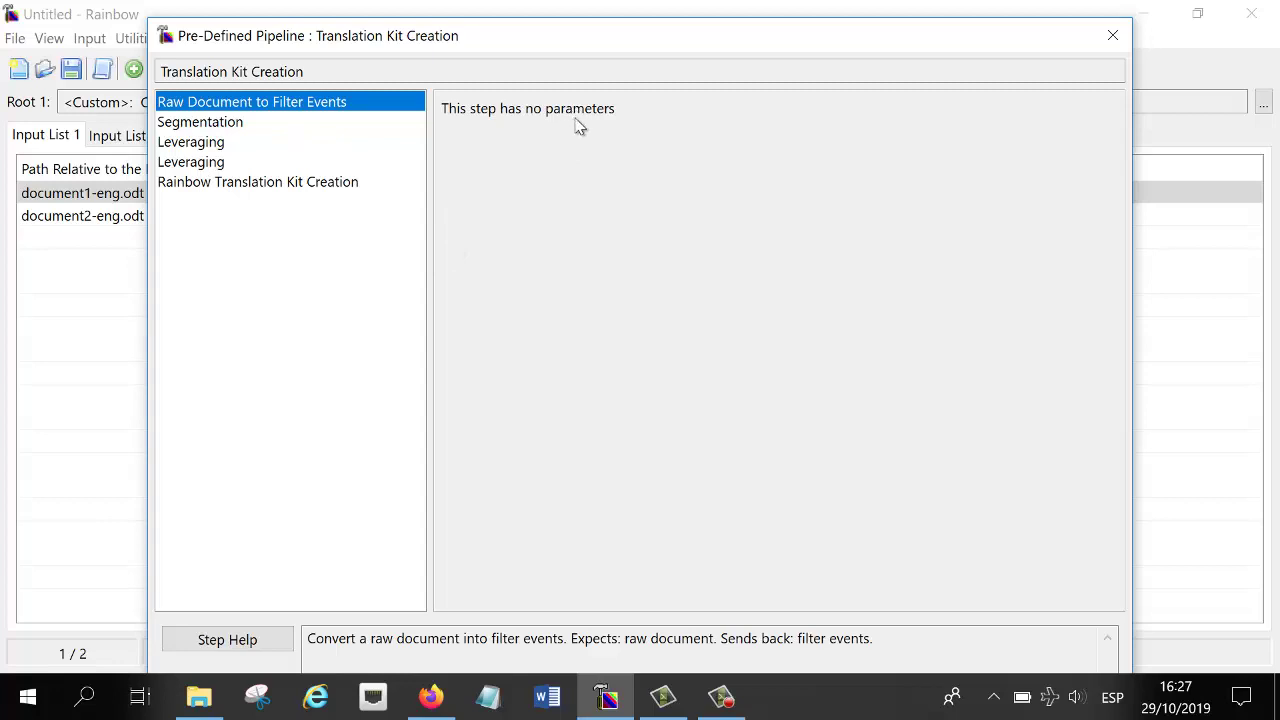
Step: Enable source text segmentation in the Segmentation step, using the SRX rules from segment.srx
left_click(222, 124)
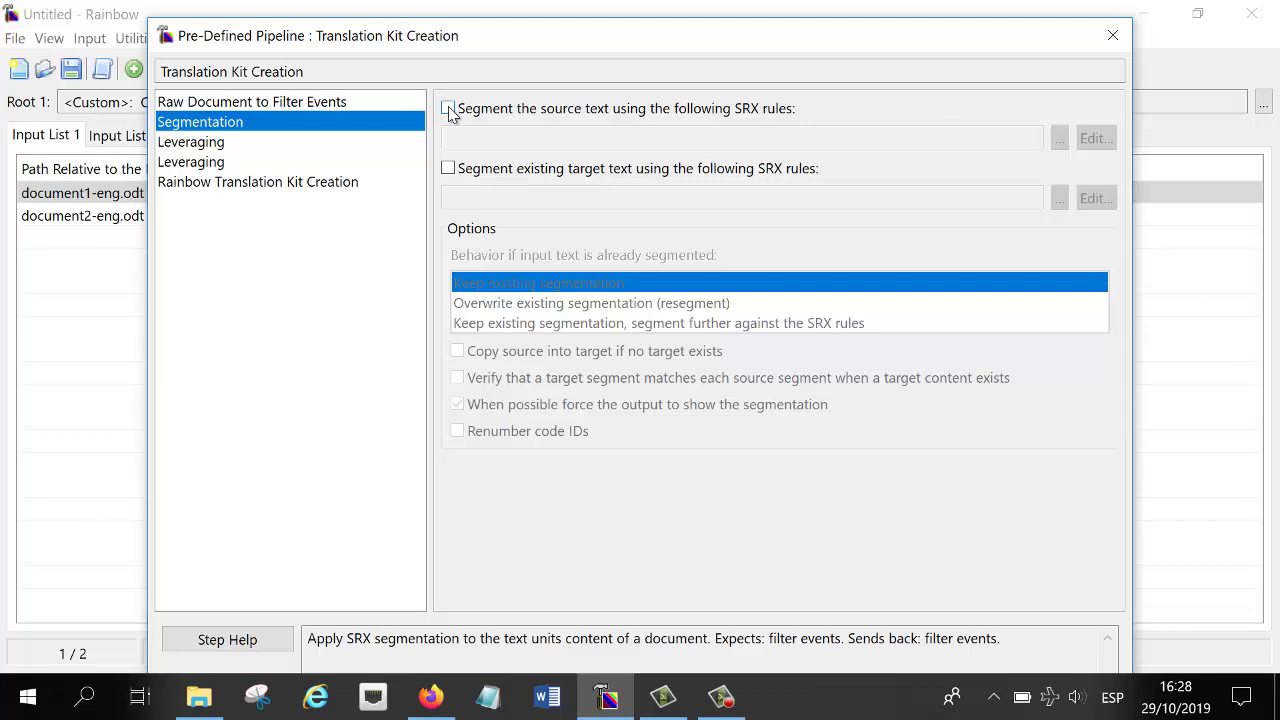
left_click(448, 109)
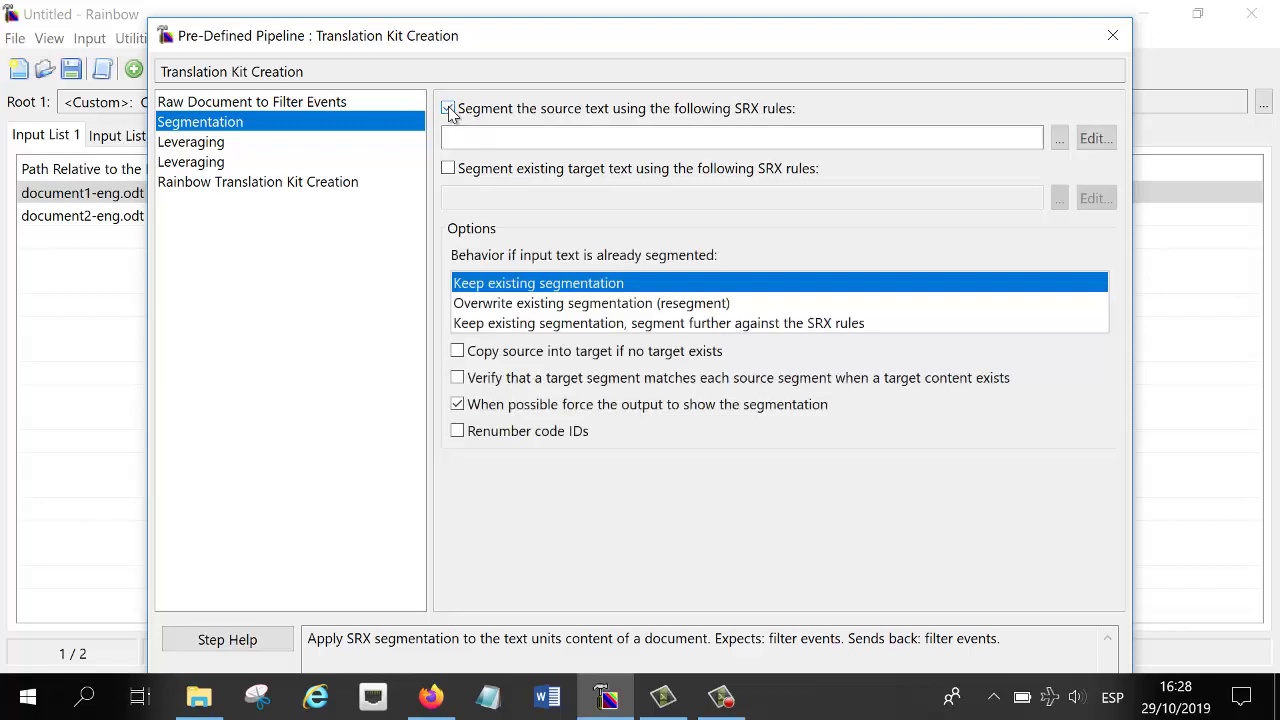
left_click(1059, 139)
left_click(290, 188)
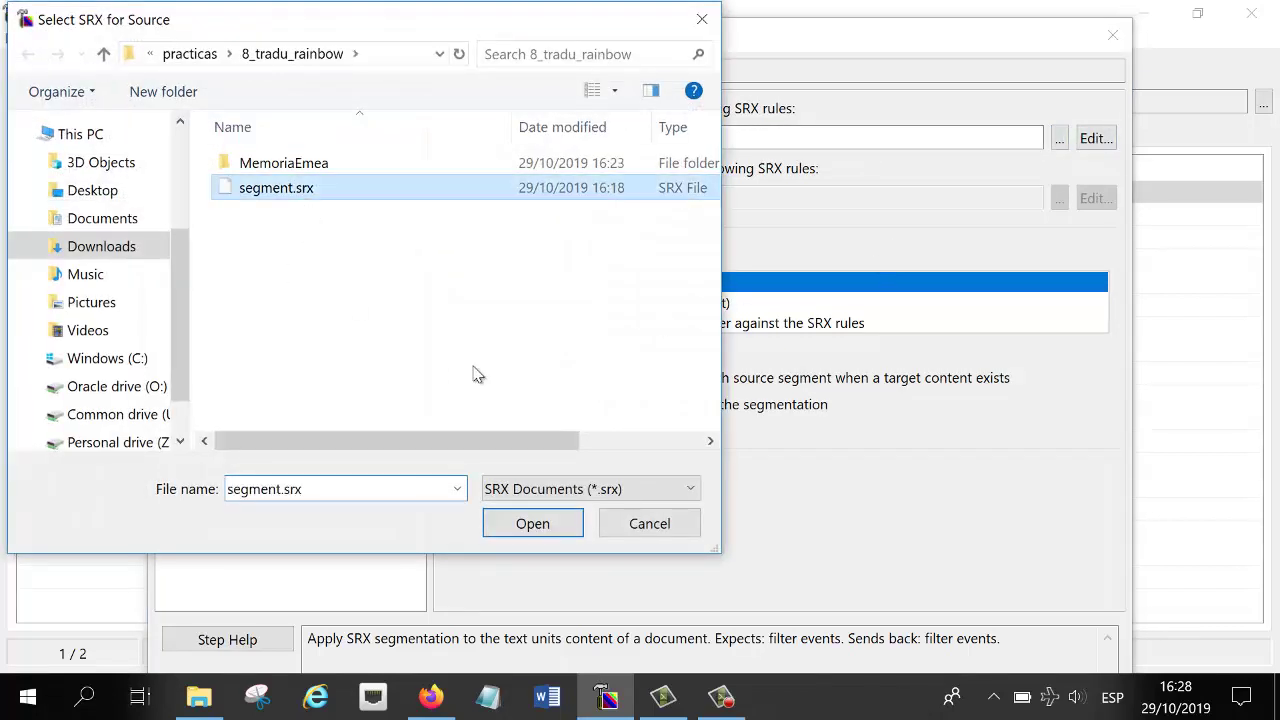
left_click(568, 527)
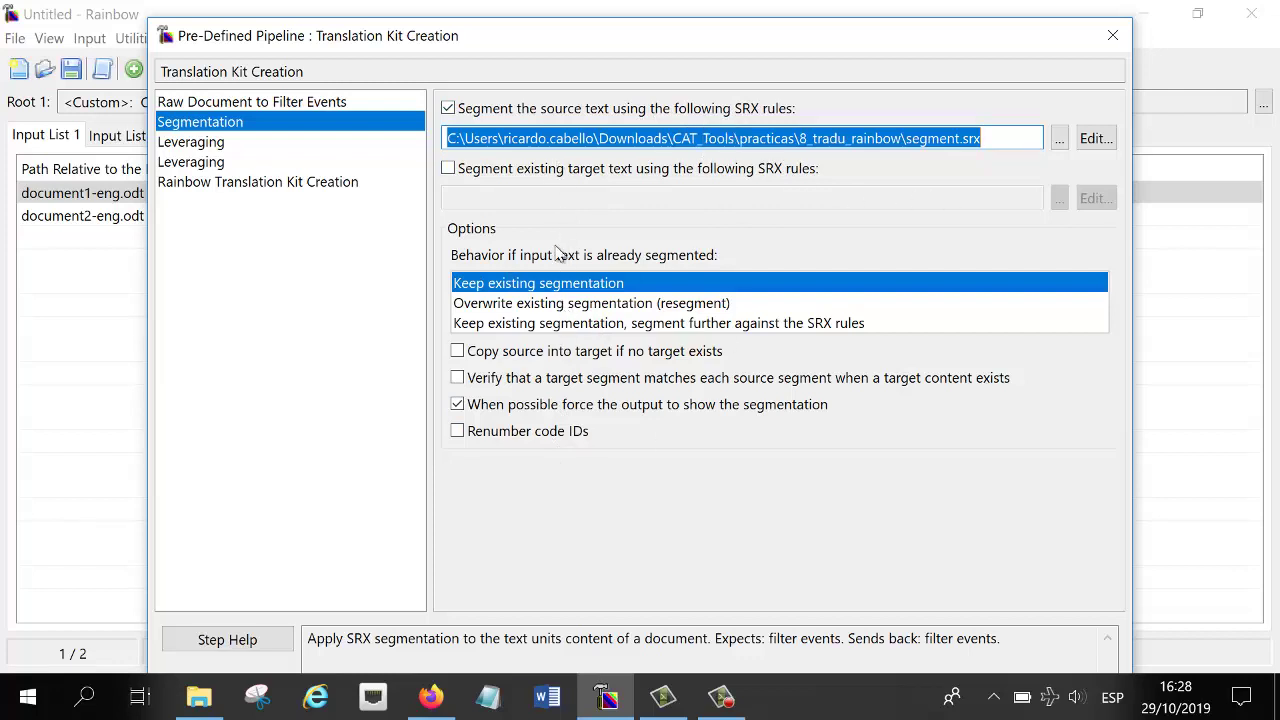
Step: Enable leveraging of the text units in the first Leveraging step with the Pensieve TM Engine
left_click(196, 147)
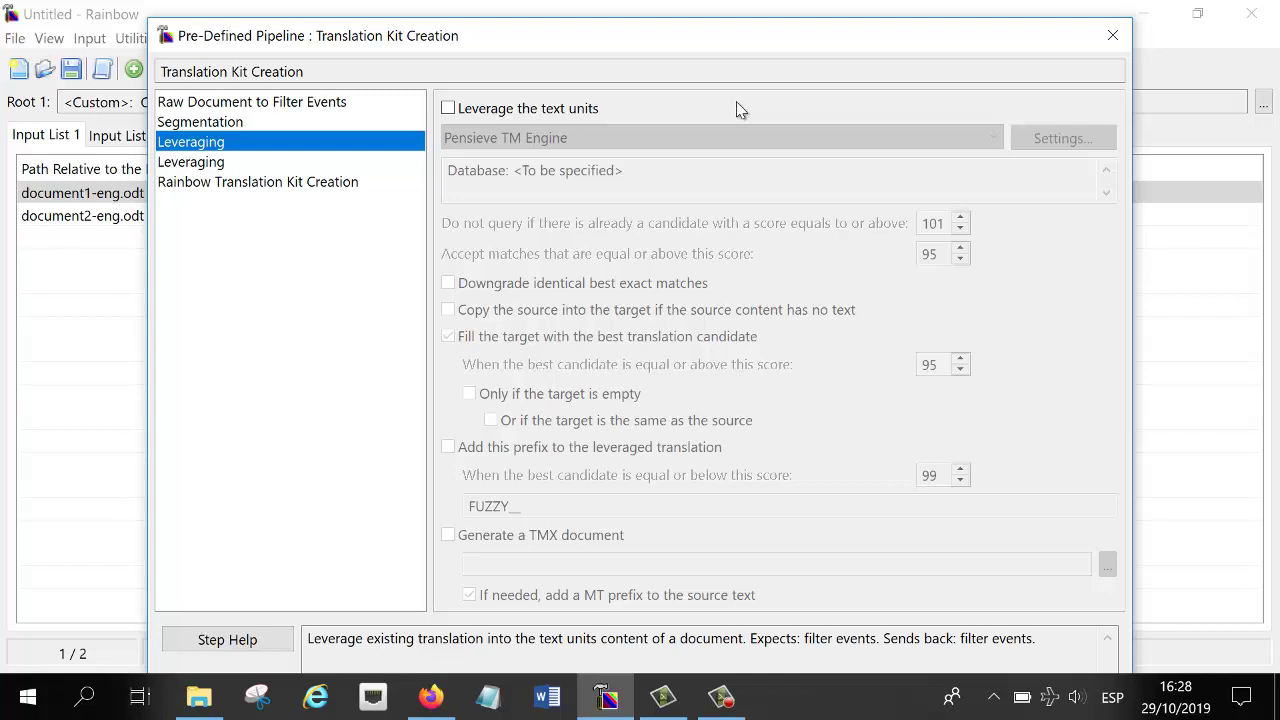
left_click(448, 109)
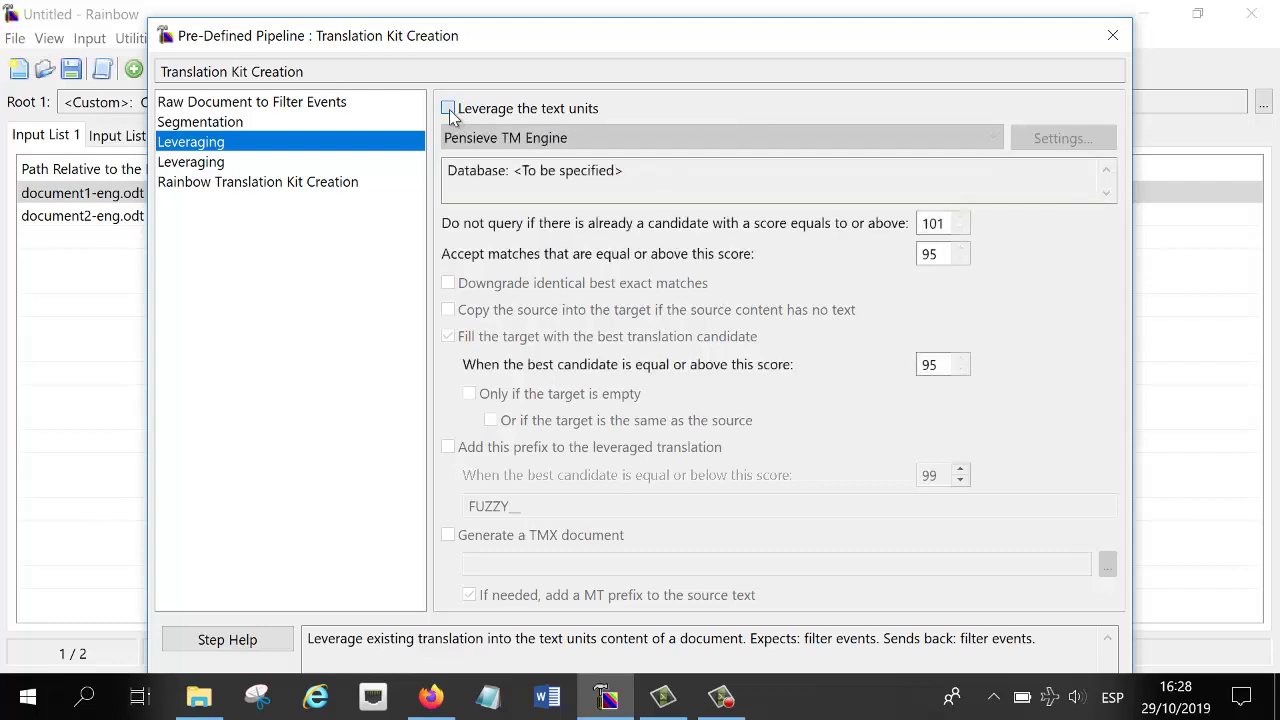
left_click(448, 109)
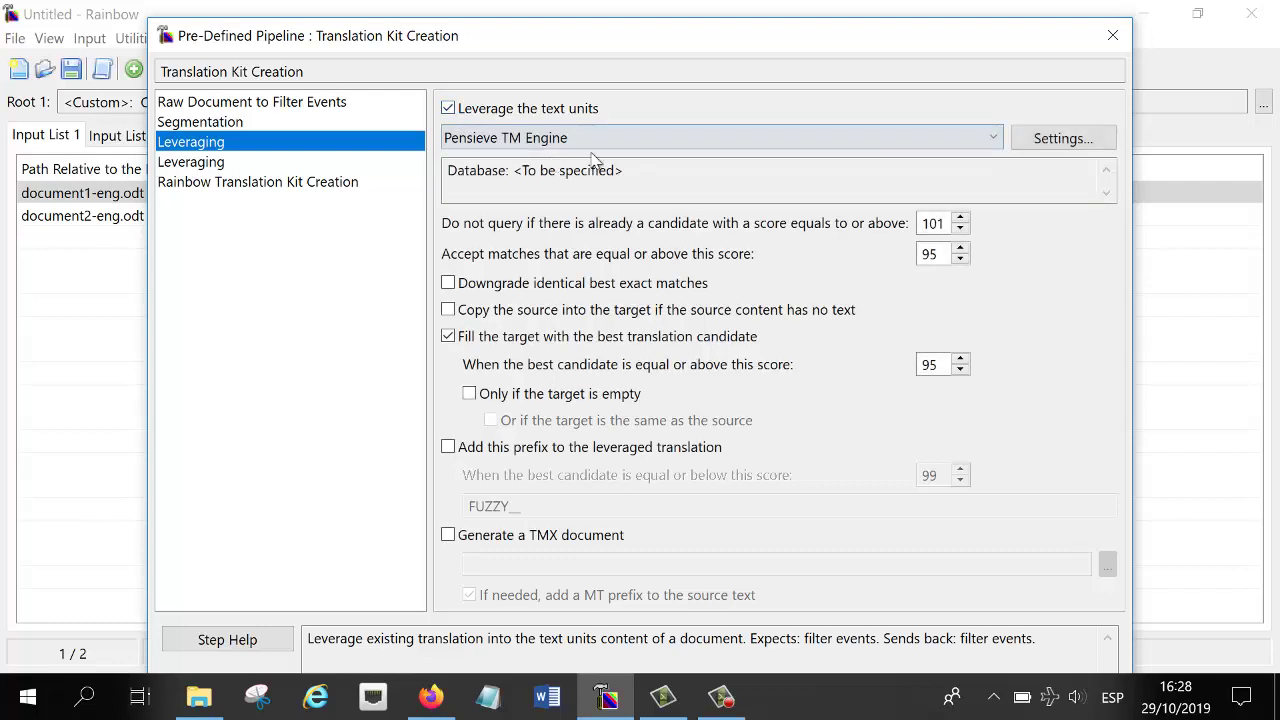
left_click(993, 145)
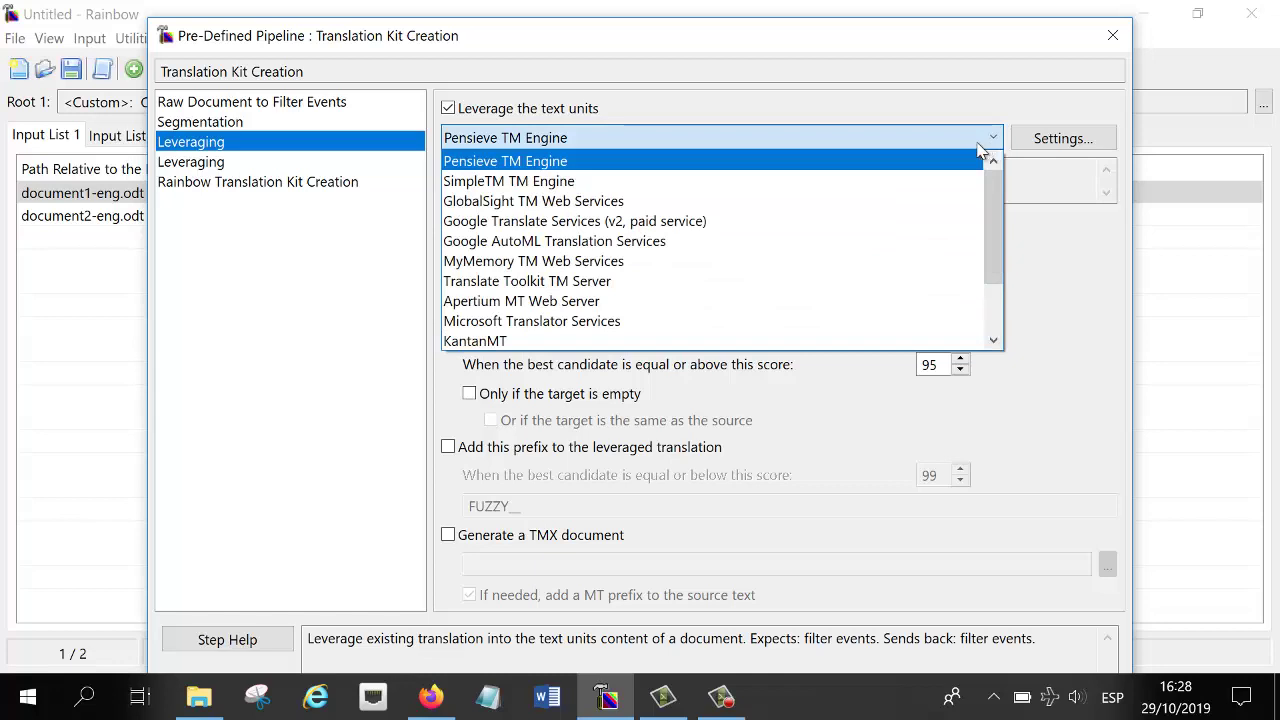
left_click(588, 164)
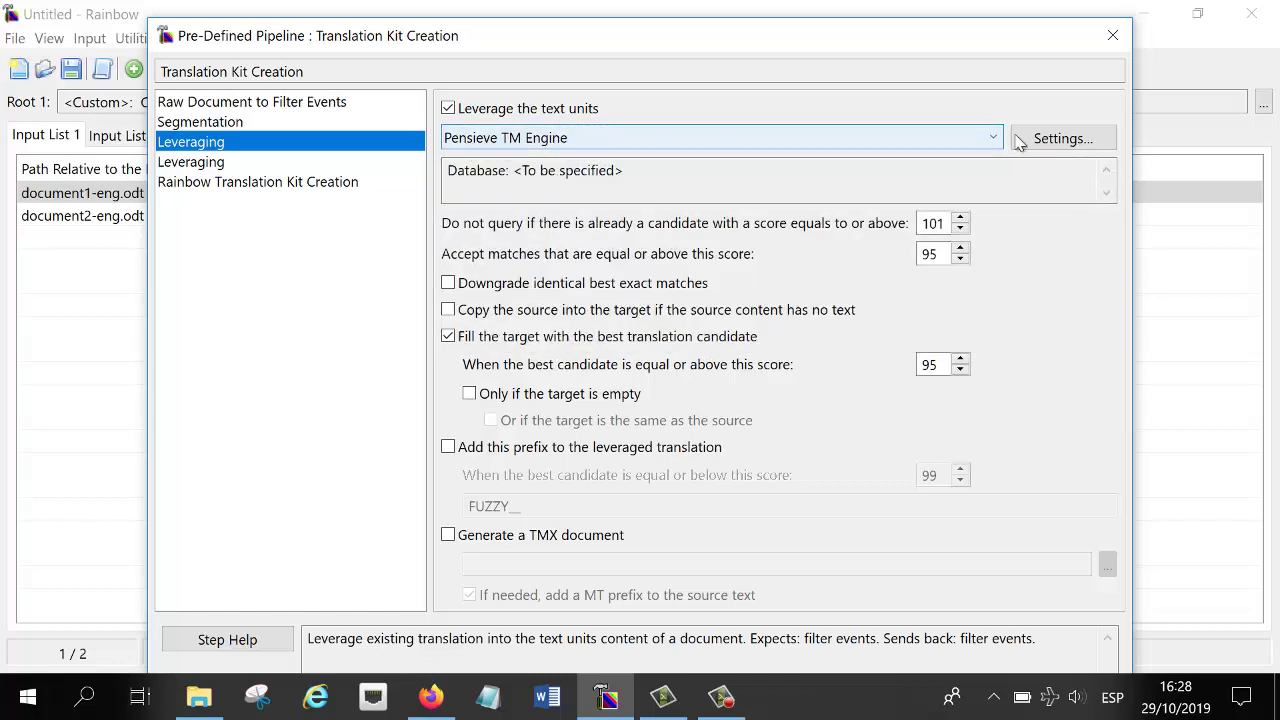
Step: Set the Pensieve connector's TM directory to the MemoriaEmea folder inside 8_tradu_rainbow
left_click(1075, 135)
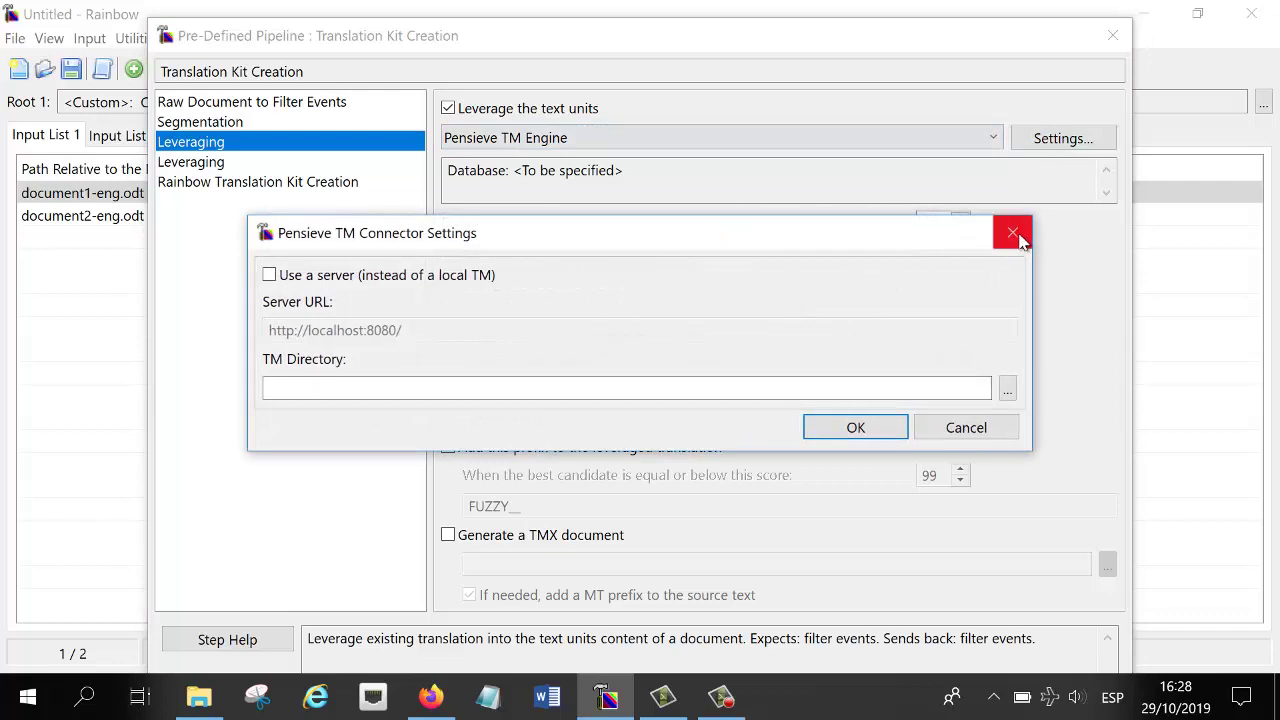
left_click(1008, 391)
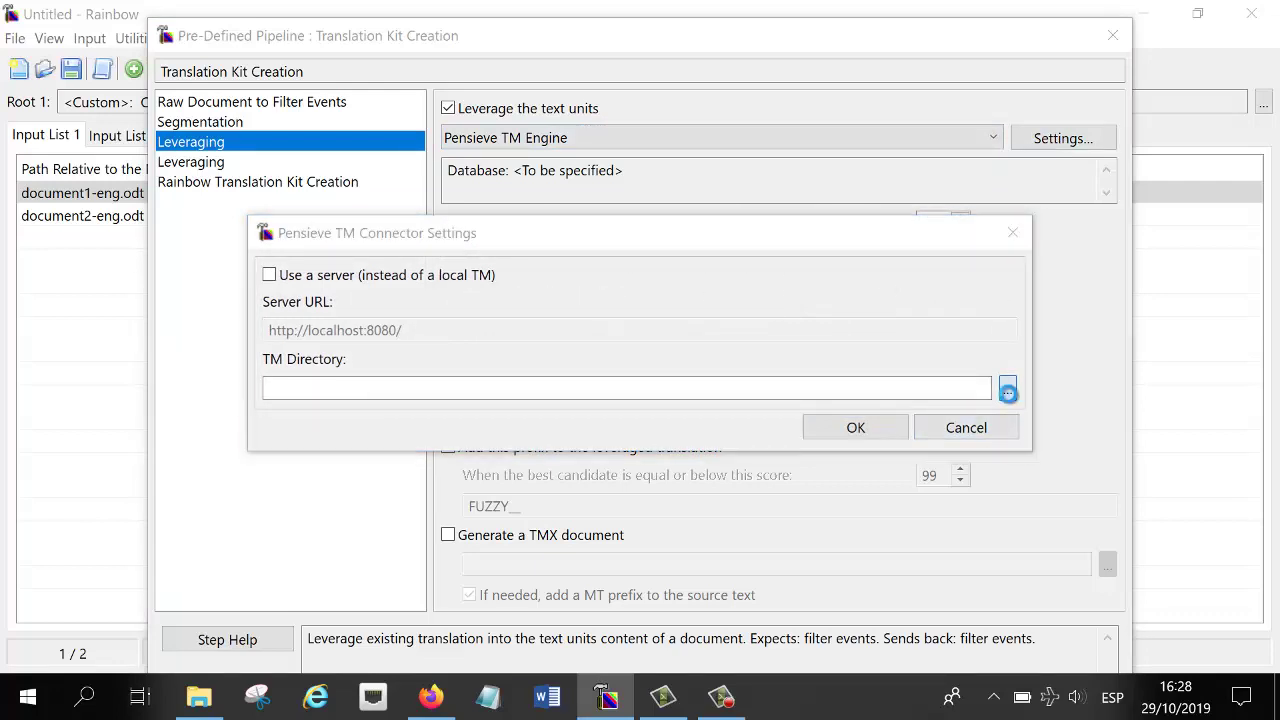
left_click(563, 172)
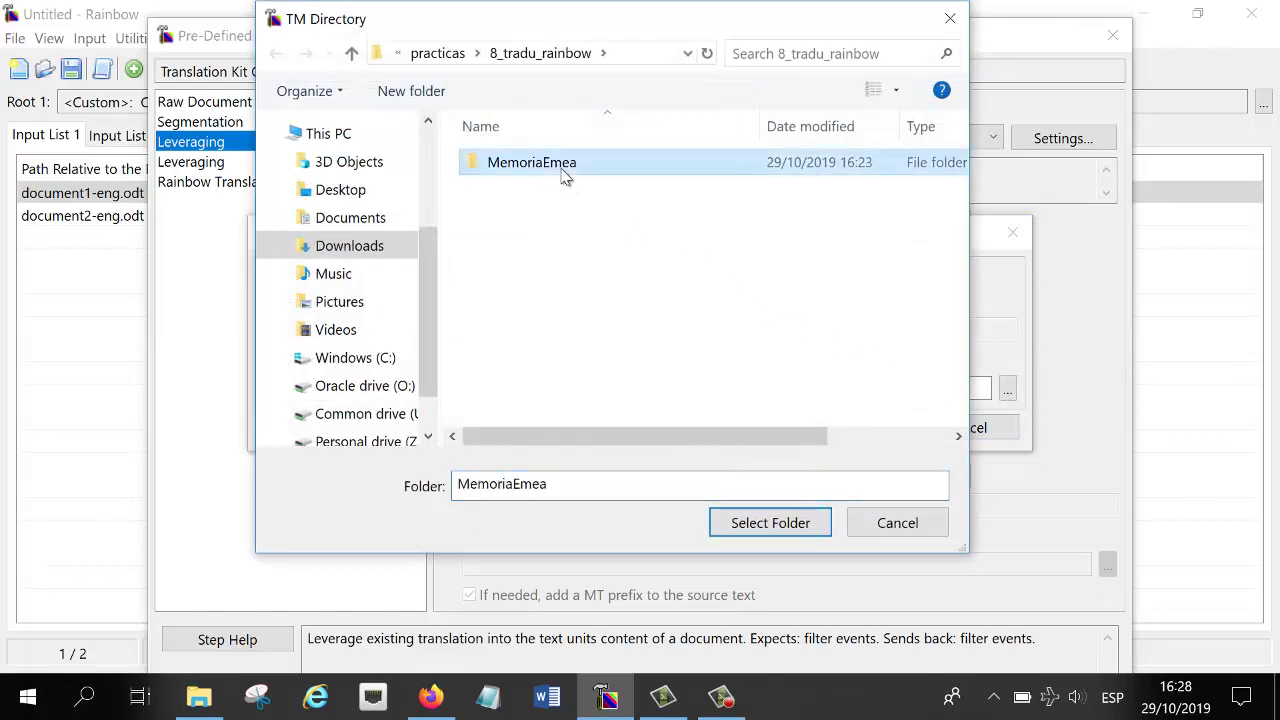
double_click(563, 172)
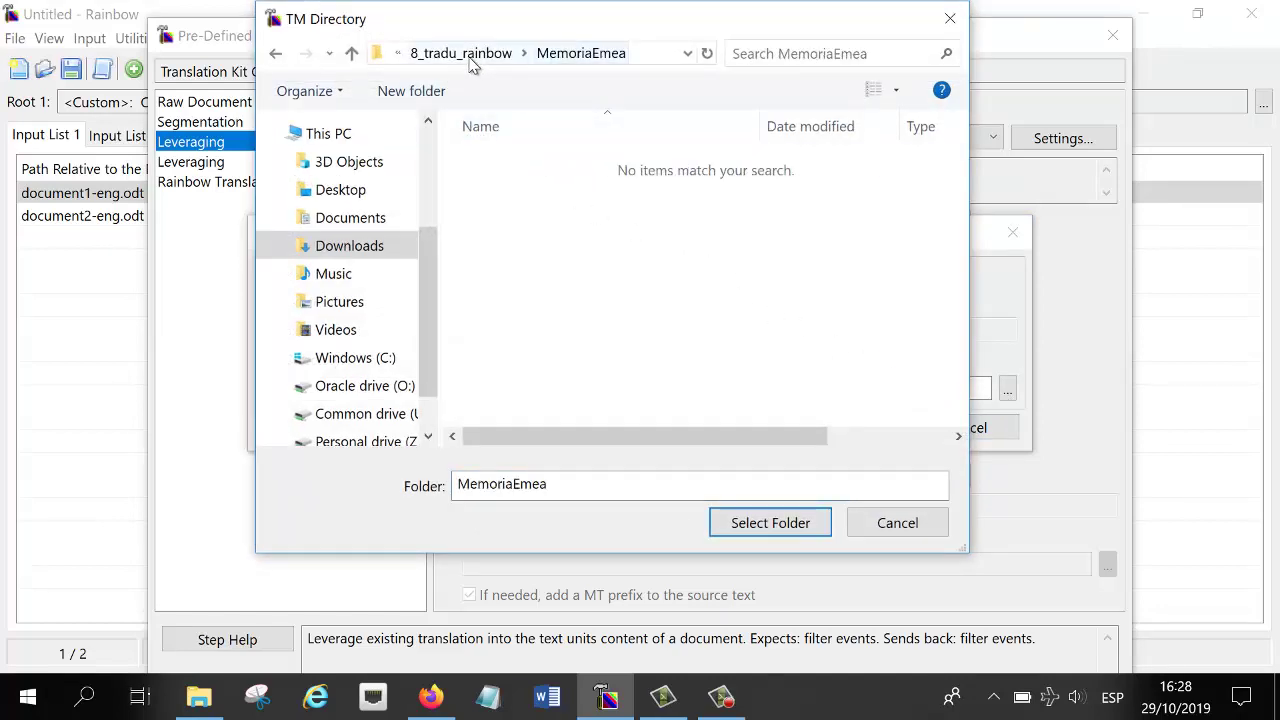
left_click(470, 53)
left_click(569, 173)
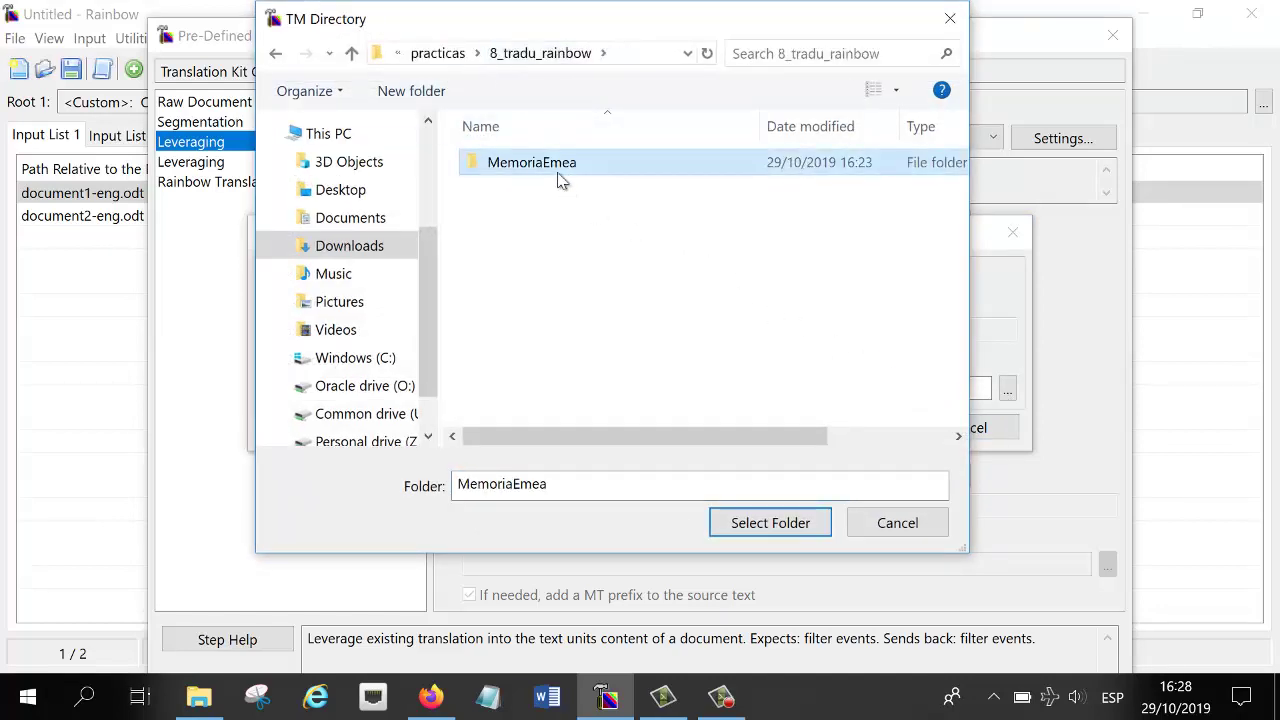
left_click(800, 533)
left_click(888, 431)
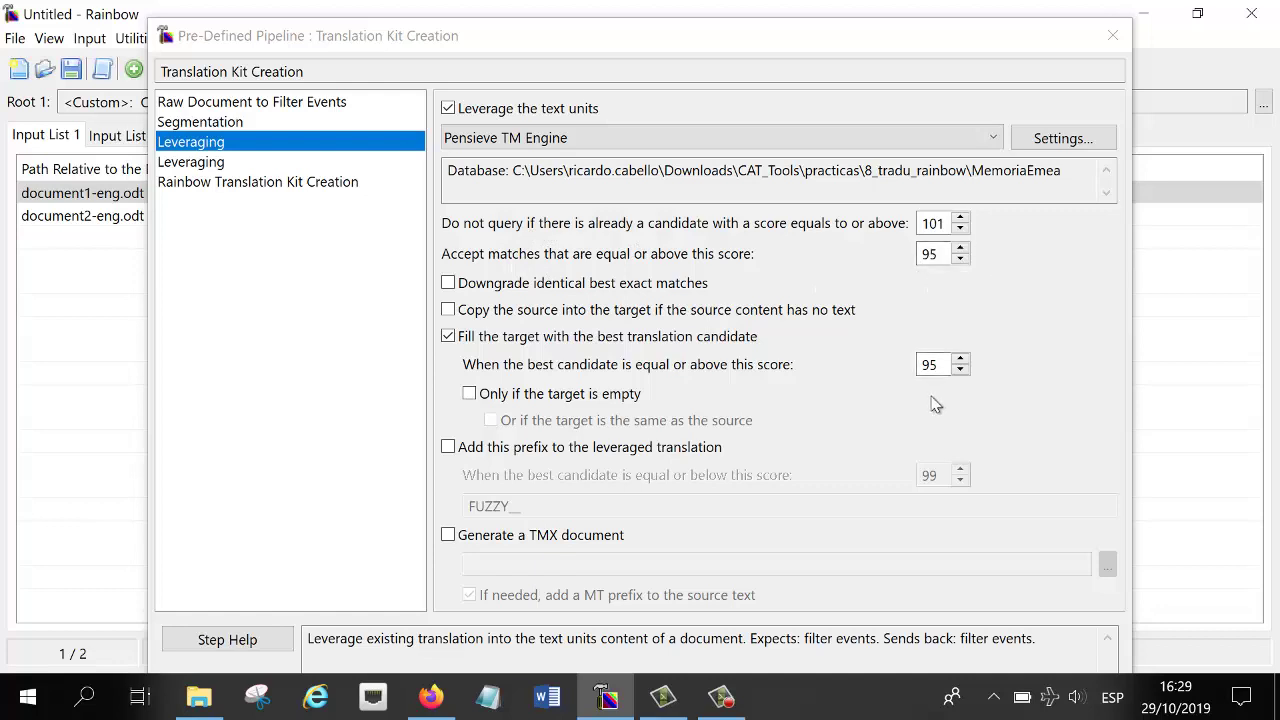
Step: Review the second Leveraging step and the OmegaT Project format, and keep Generic XLIFF as the translation kit's package type
left_click(195, 163)
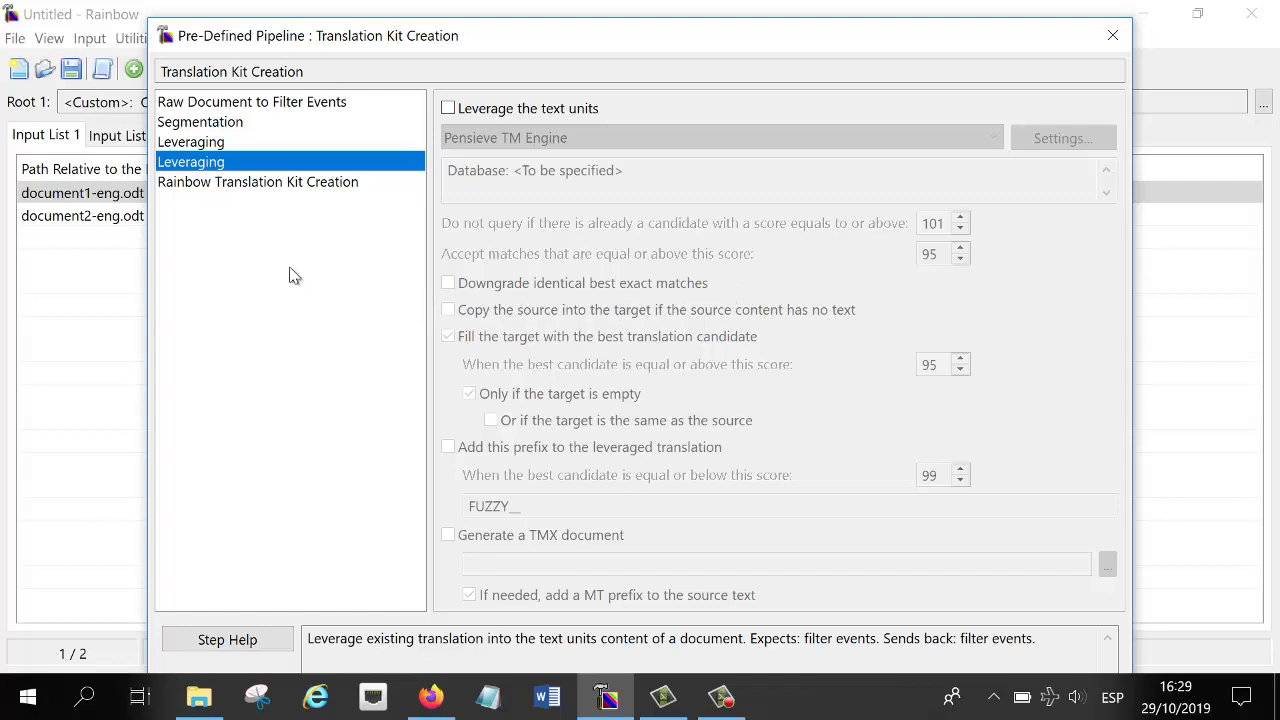
left_click(218, 184)
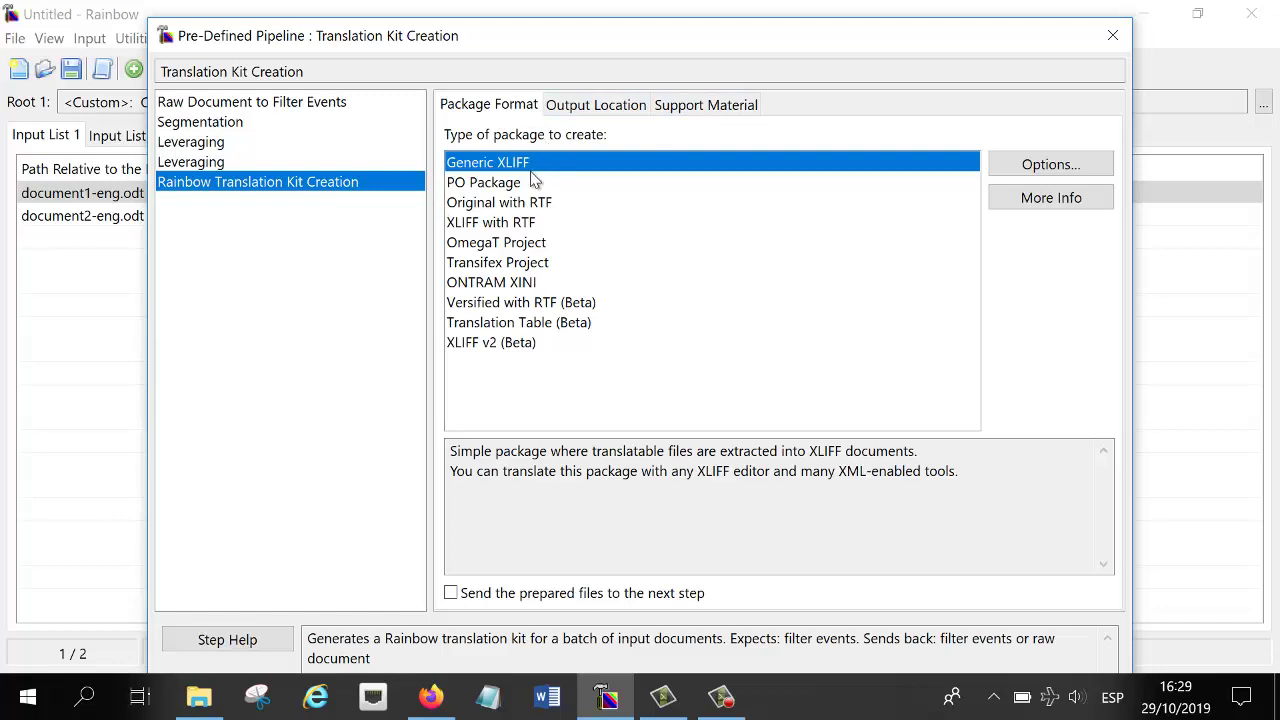
left_click(537, 245)
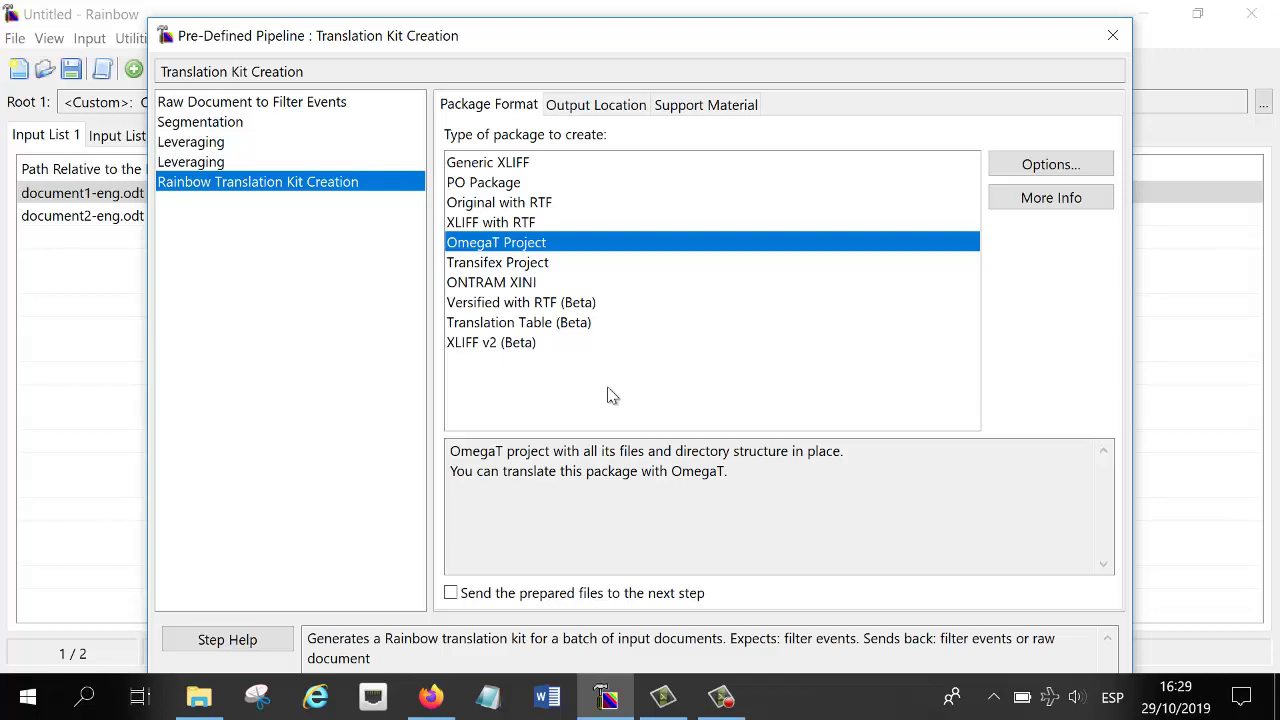
left_click(524, 166)
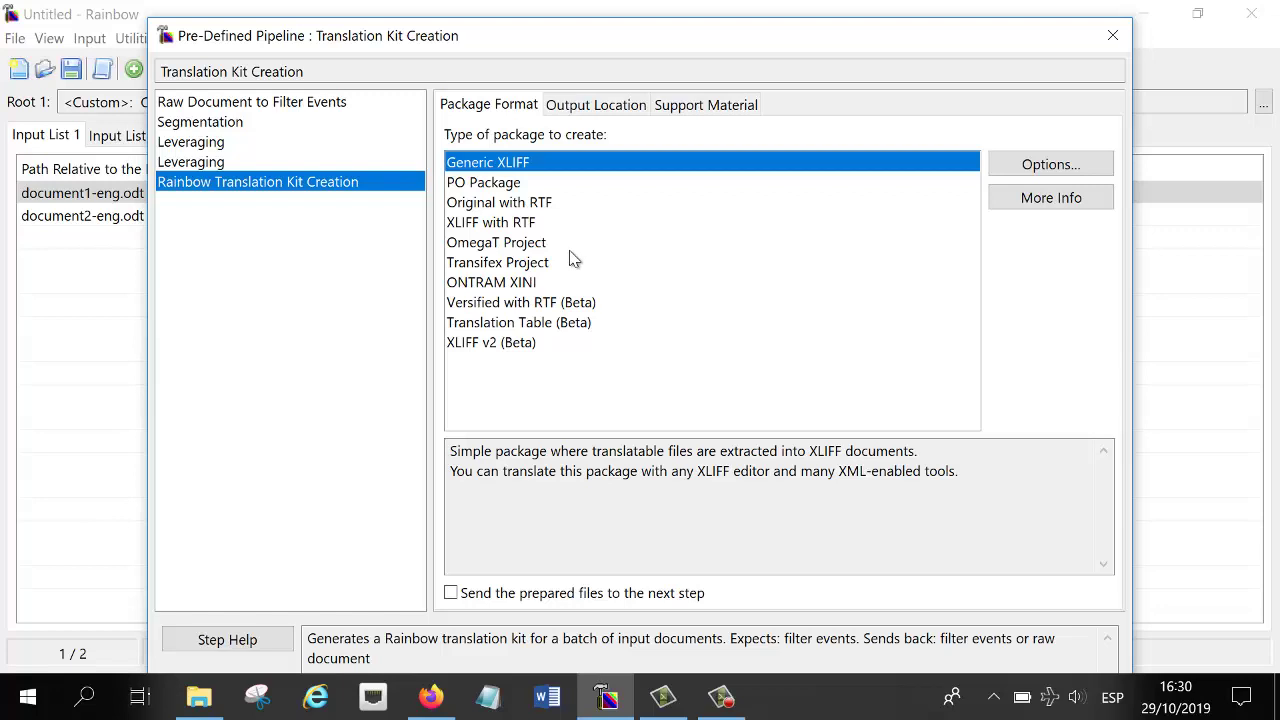
Step: Set the translation kit's package type to OmegaT Project and name the package Trans_rainbow
left_click(507, 245)
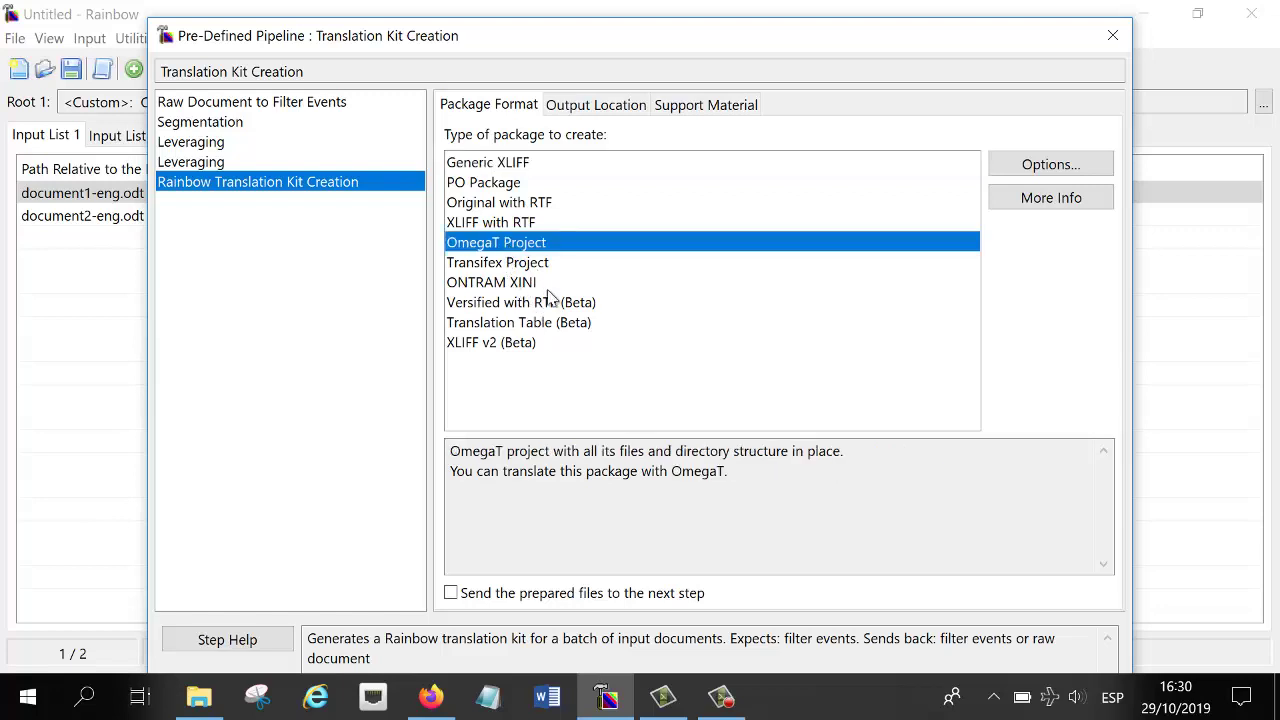
left_click(604, 109)
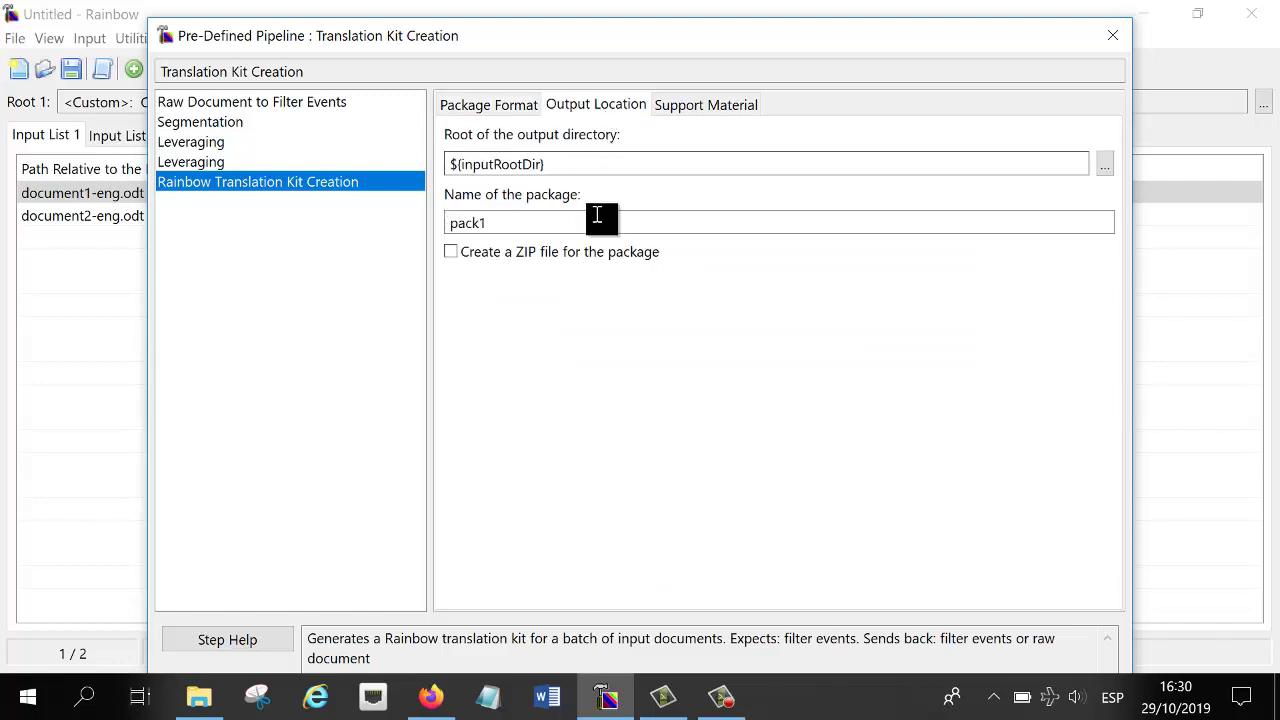
left_click_drag(503, 223, 457, 223)
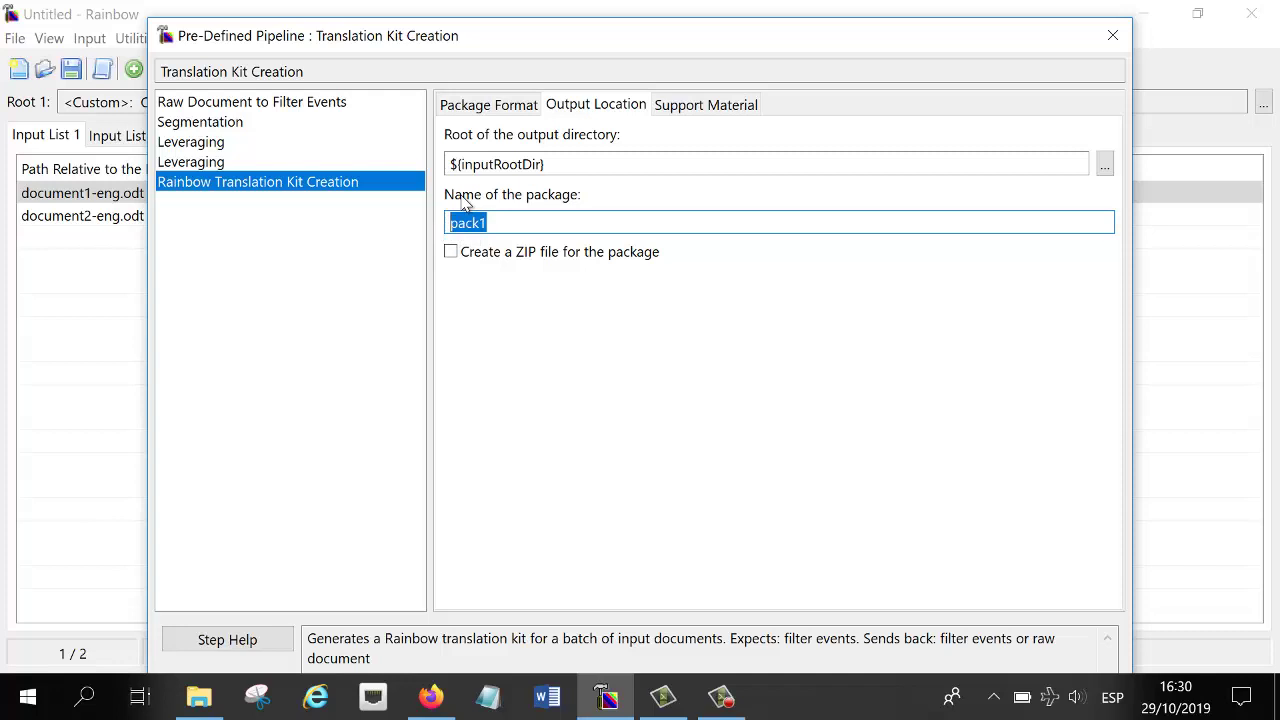
type("Trans_rainbow")
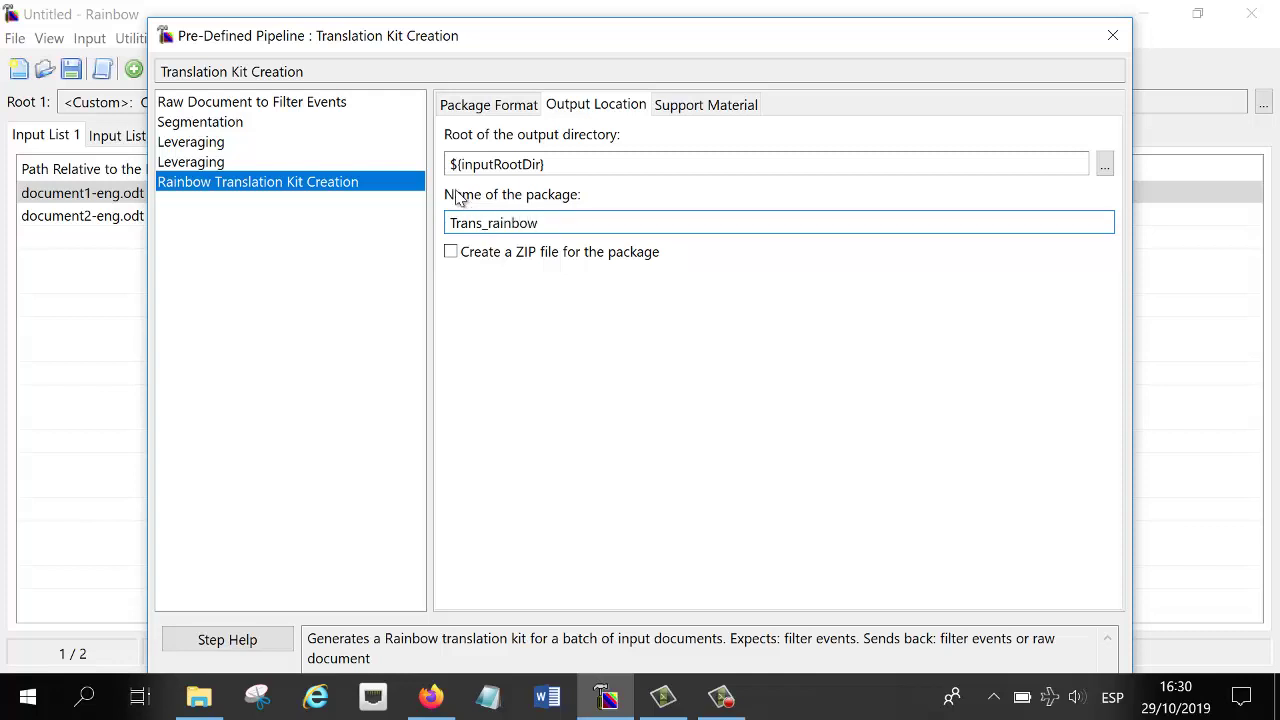
Step: Browse for the package's output root directory in the 8_tradu_rainbow folder
left_click(1105, 165)
left_click(372, 58)
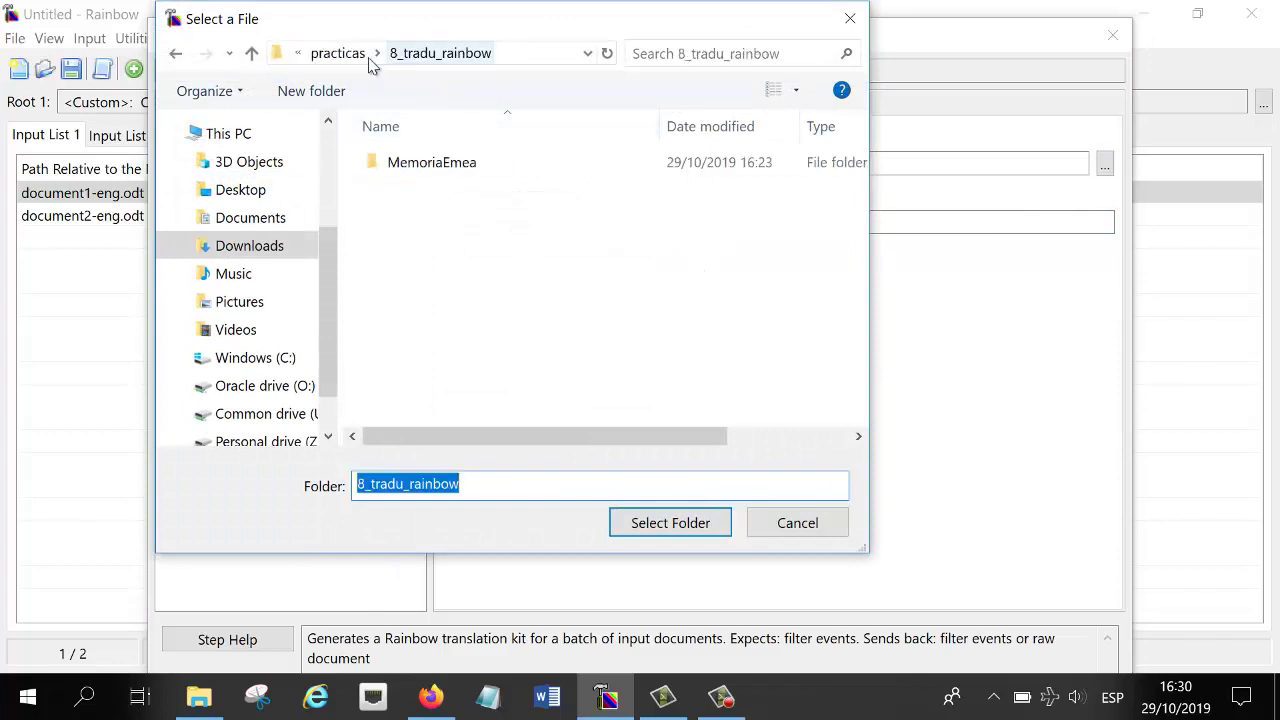
left_click(465, 55)
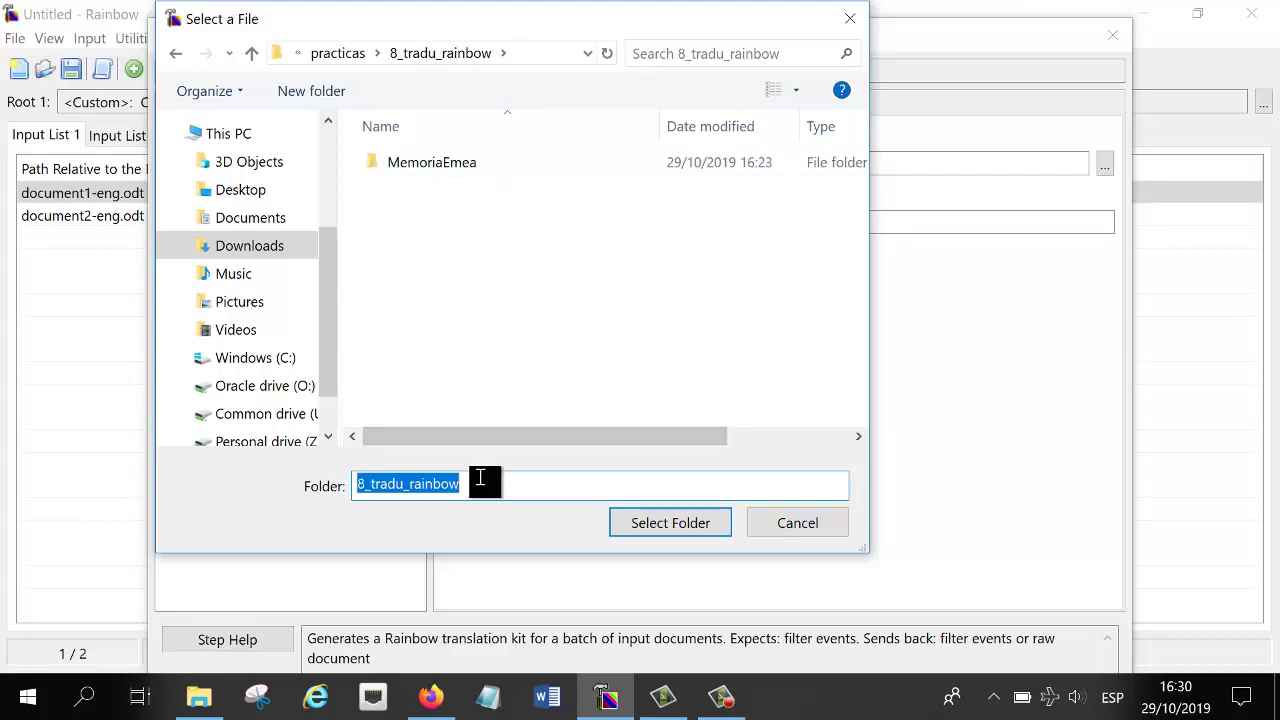
Step: Try to select a folder named Trans_rainbow as the output root directory, and clear the entered folder name
type("Tran")
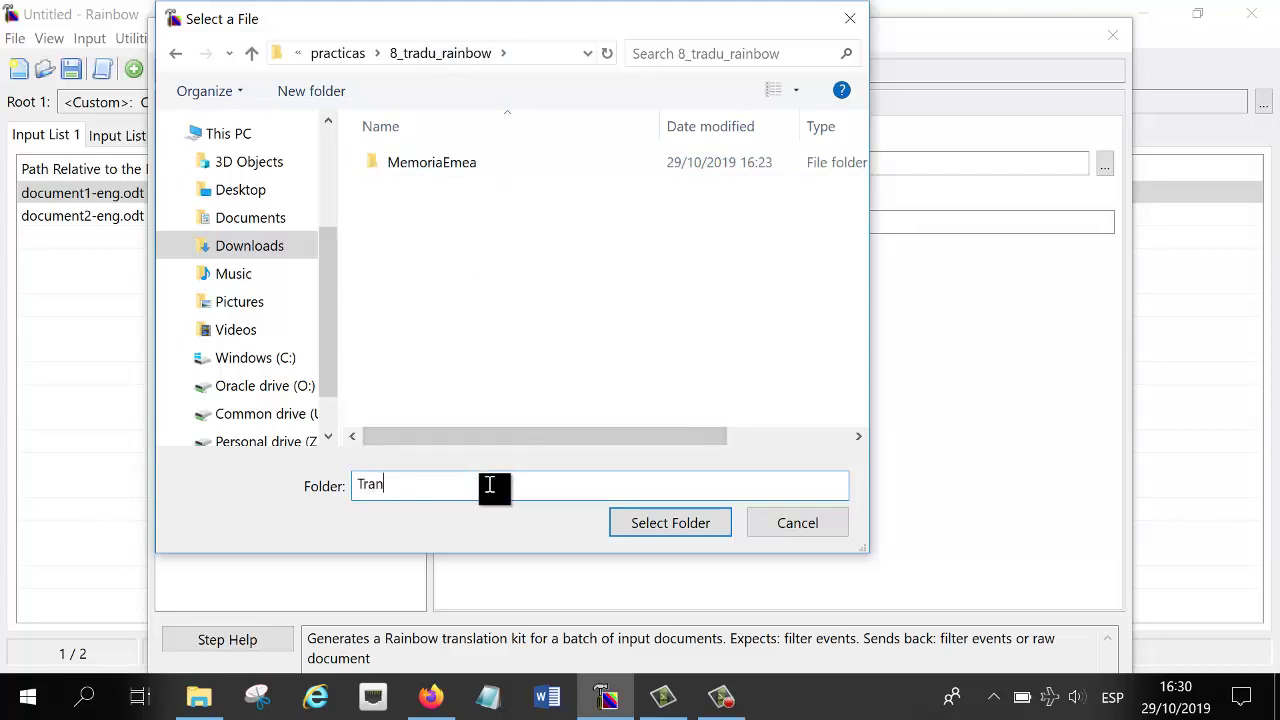
type("s_rainbow")
left_click(688, 523)
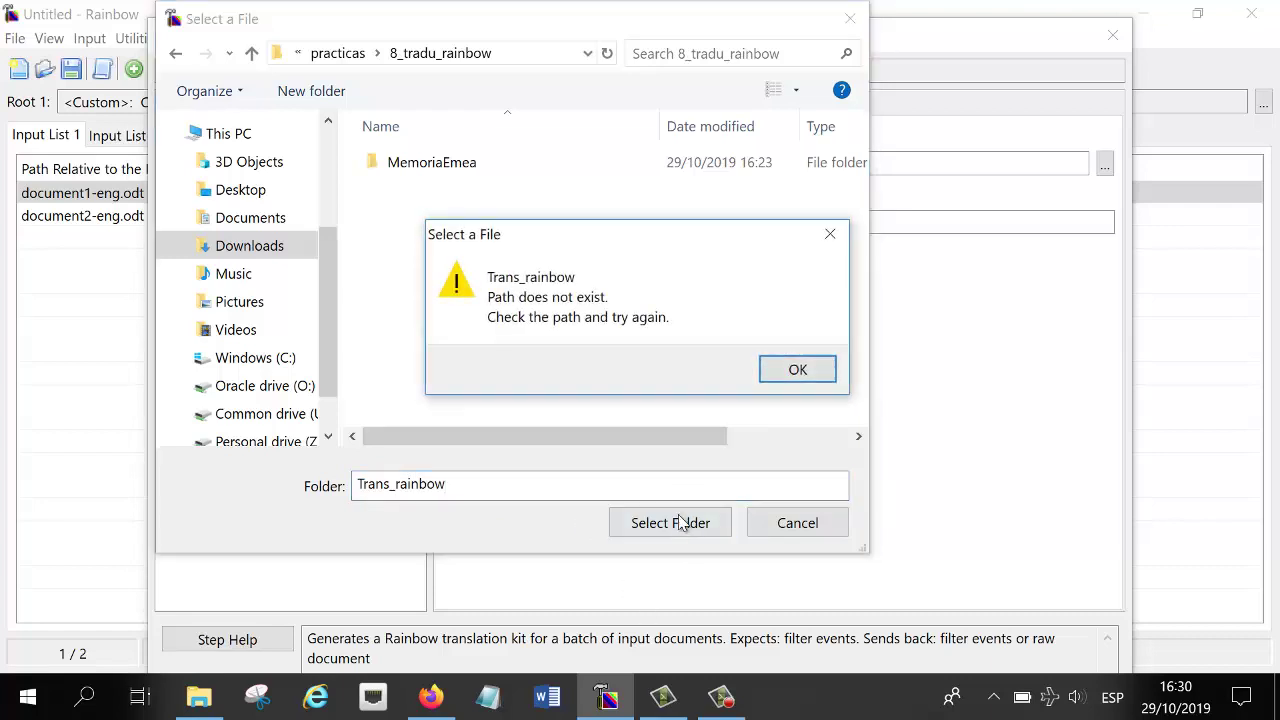
left_click(833, 238)
left_click_drag(457, 486, 333, 481)
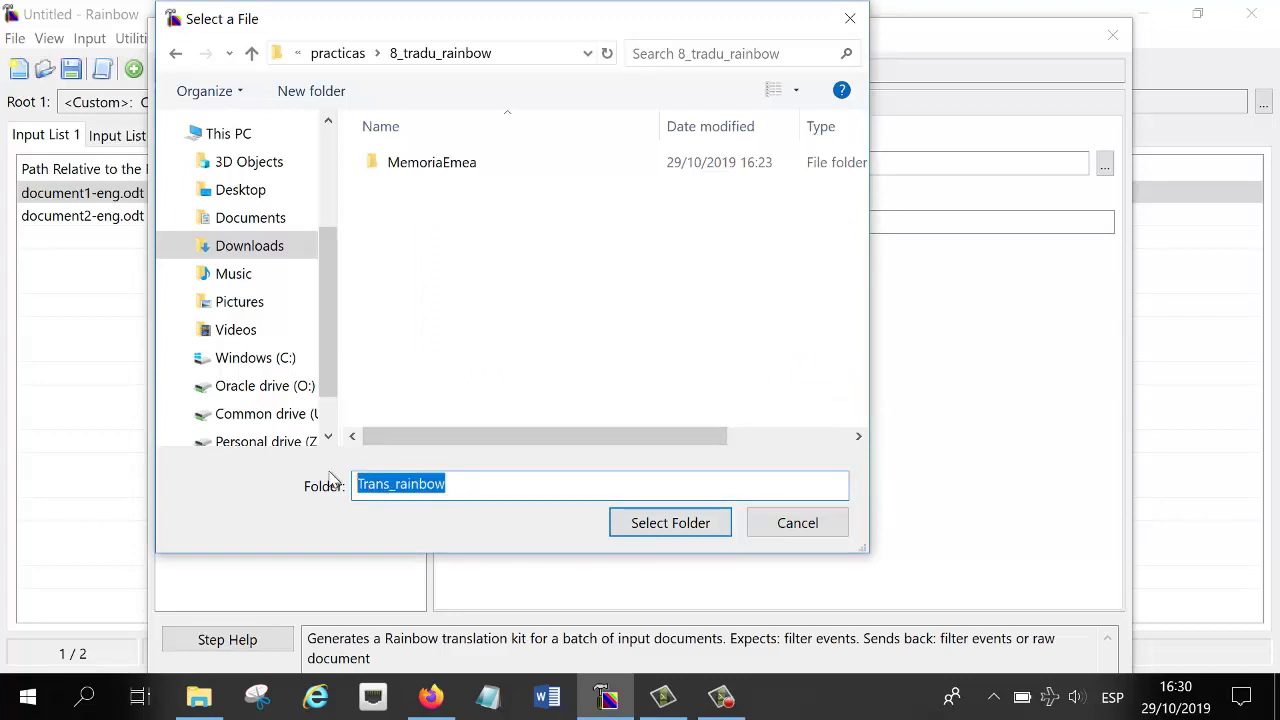
key("BackSpace")
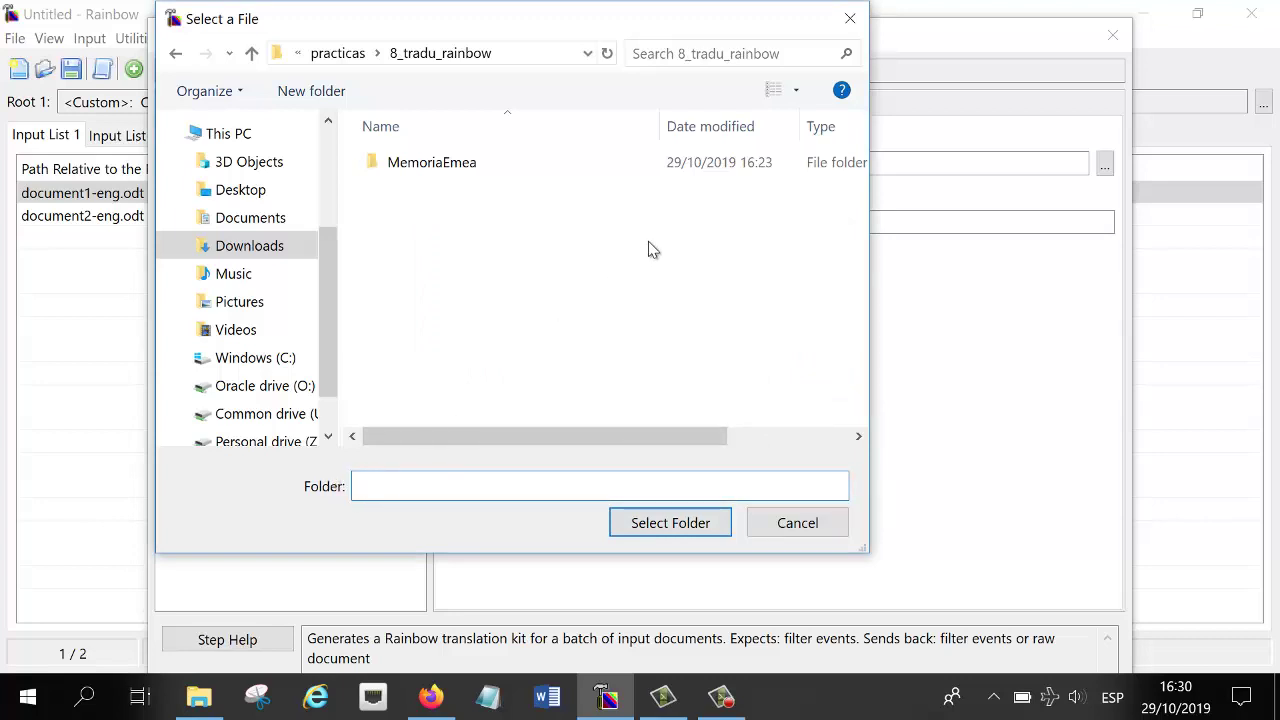
Step: Create a Trans_rainbow folder inside 8_tradu_rainbow and select it as the package's output root directory
right_click(586, 251)
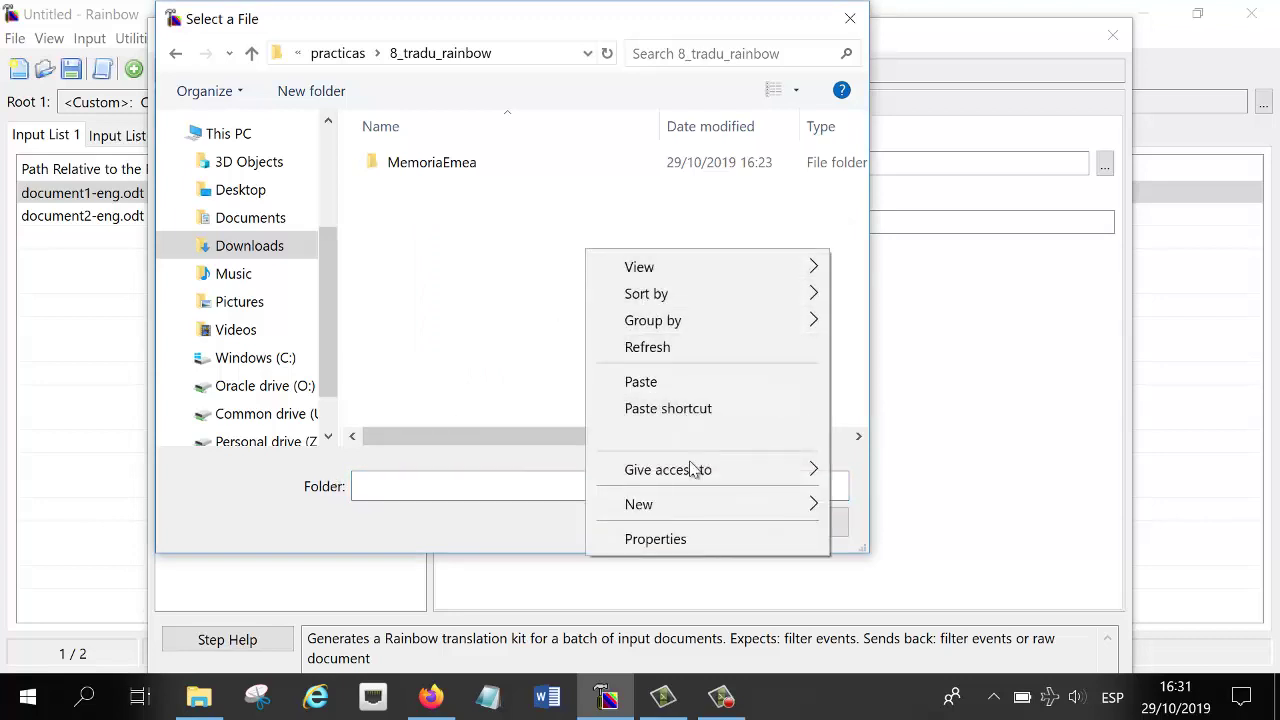
mouse_move(694, 506)
left_click(869, 256)
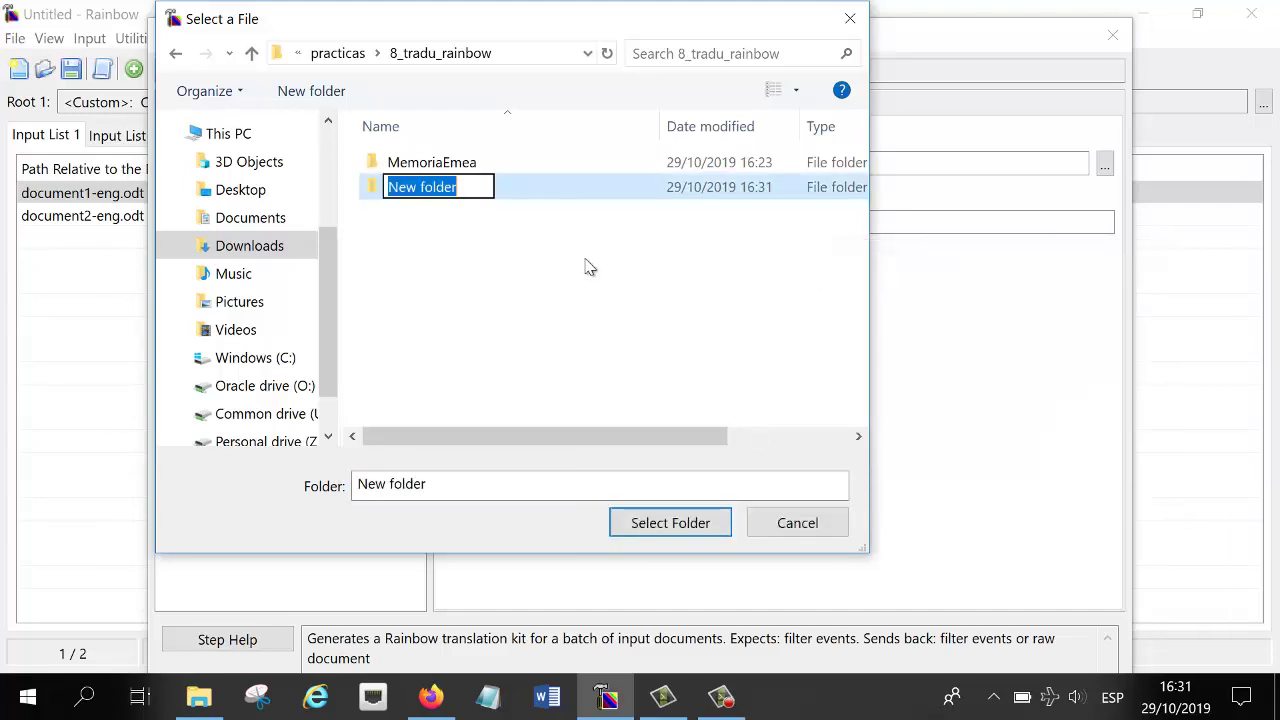
type("Trans")
key("BackSpace")
key("BackSpace")
key("BackSpace")
key("BackSpace")
key("BackSpace")
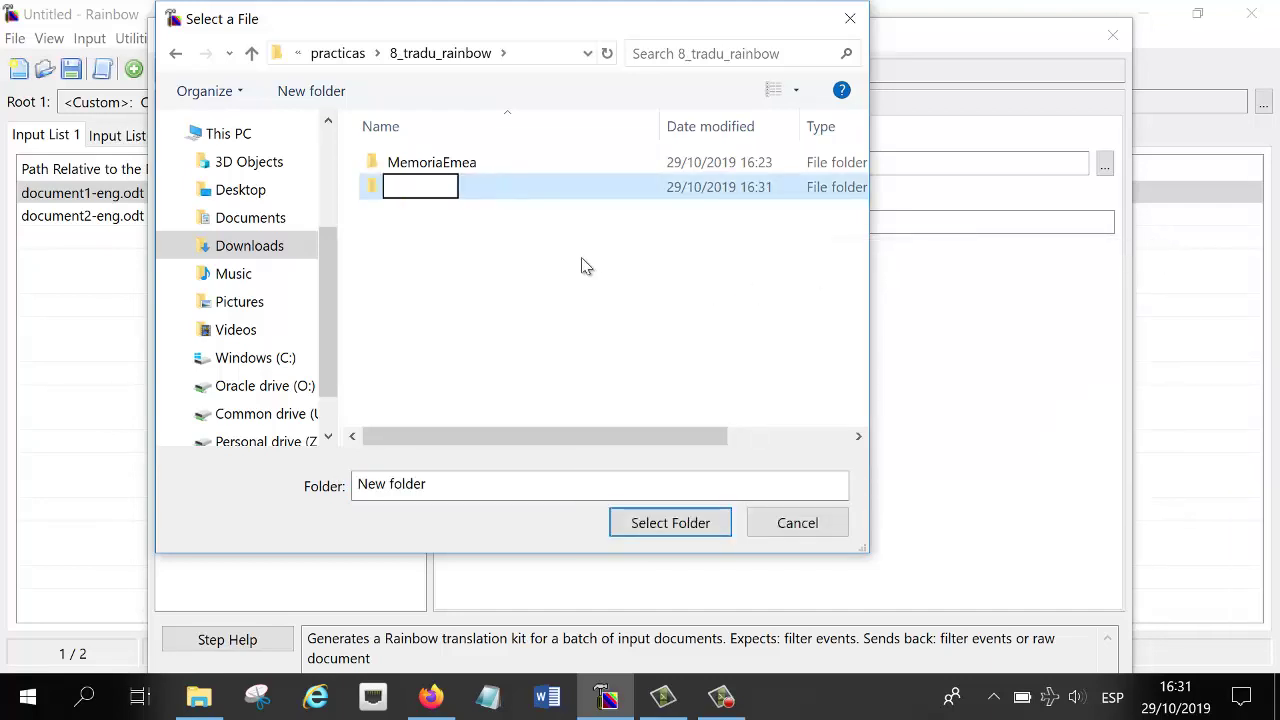
type("Trans_rainbow")
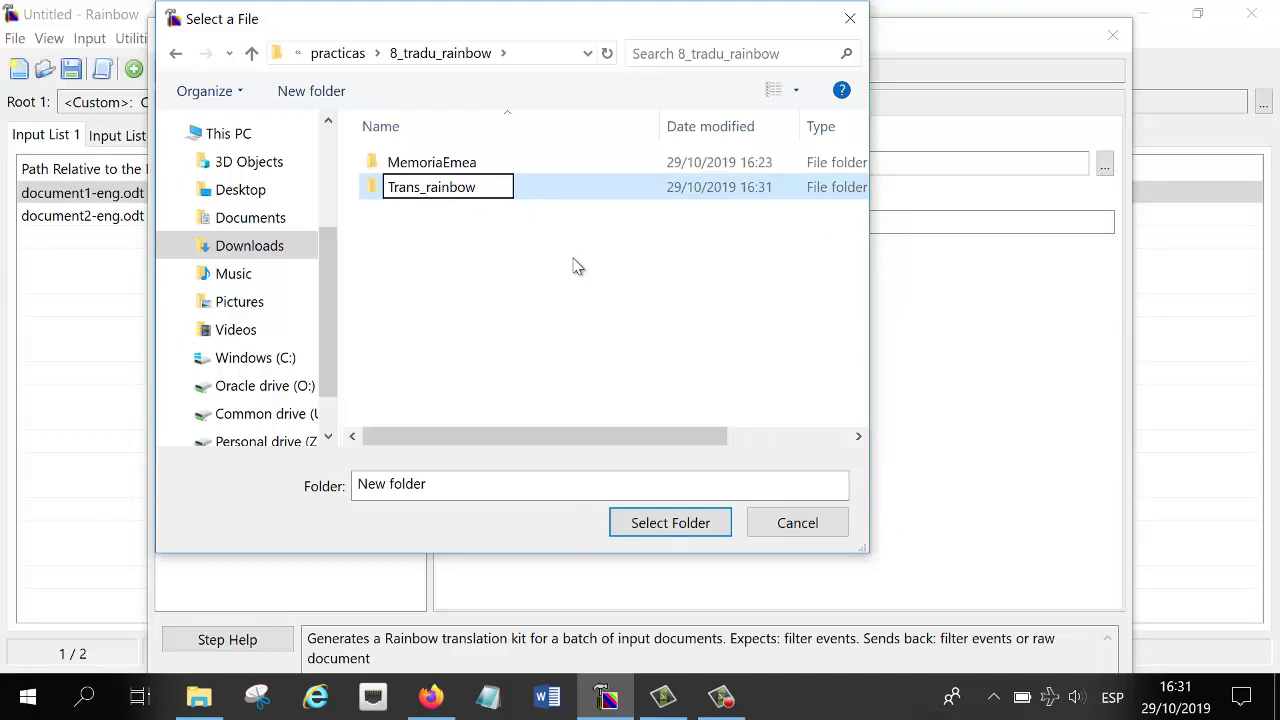
key("Return")
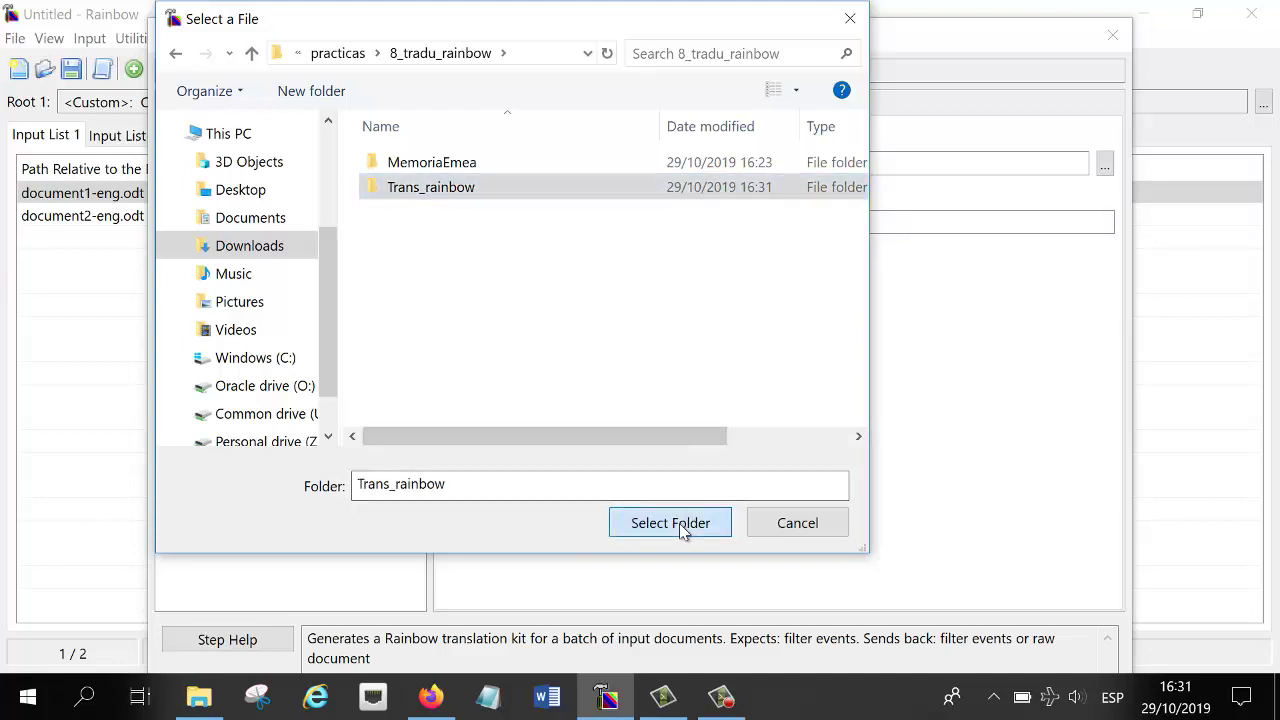
left_click(679, 523)
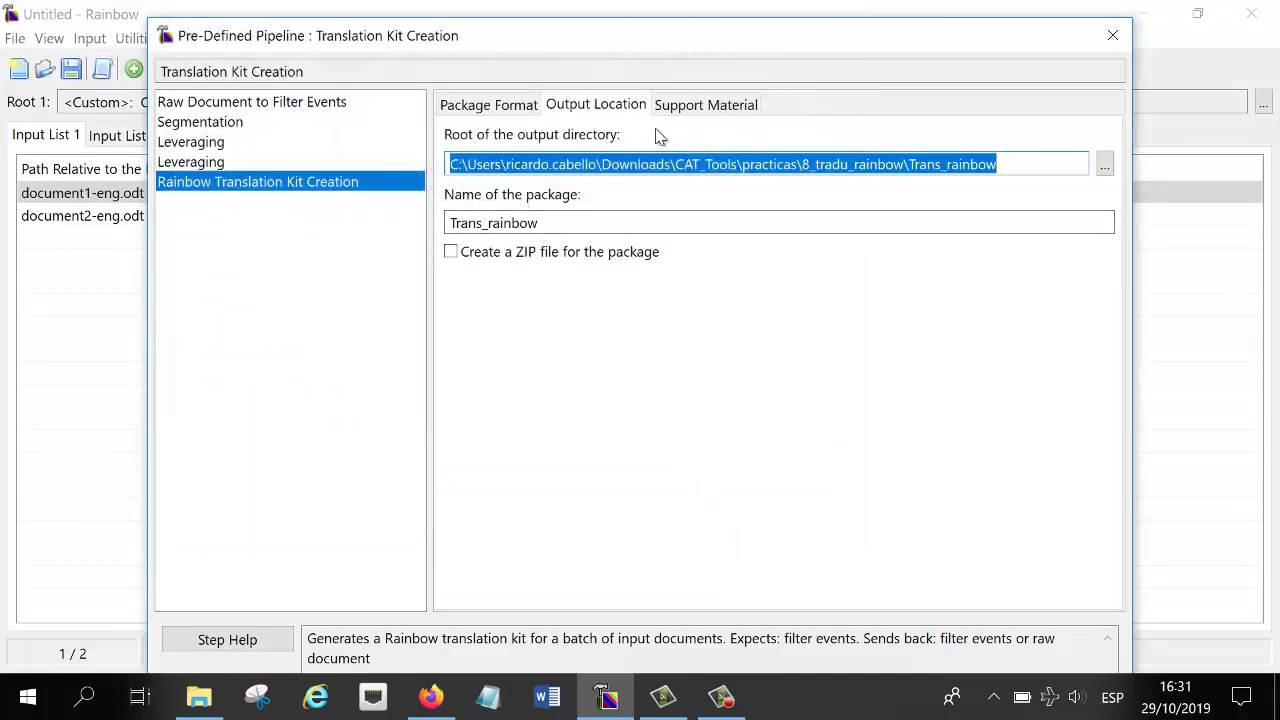
Step: Review the kit's support material, package format and output location, along with the Segmentation and first Leveraging settings
left_click(741, 105)
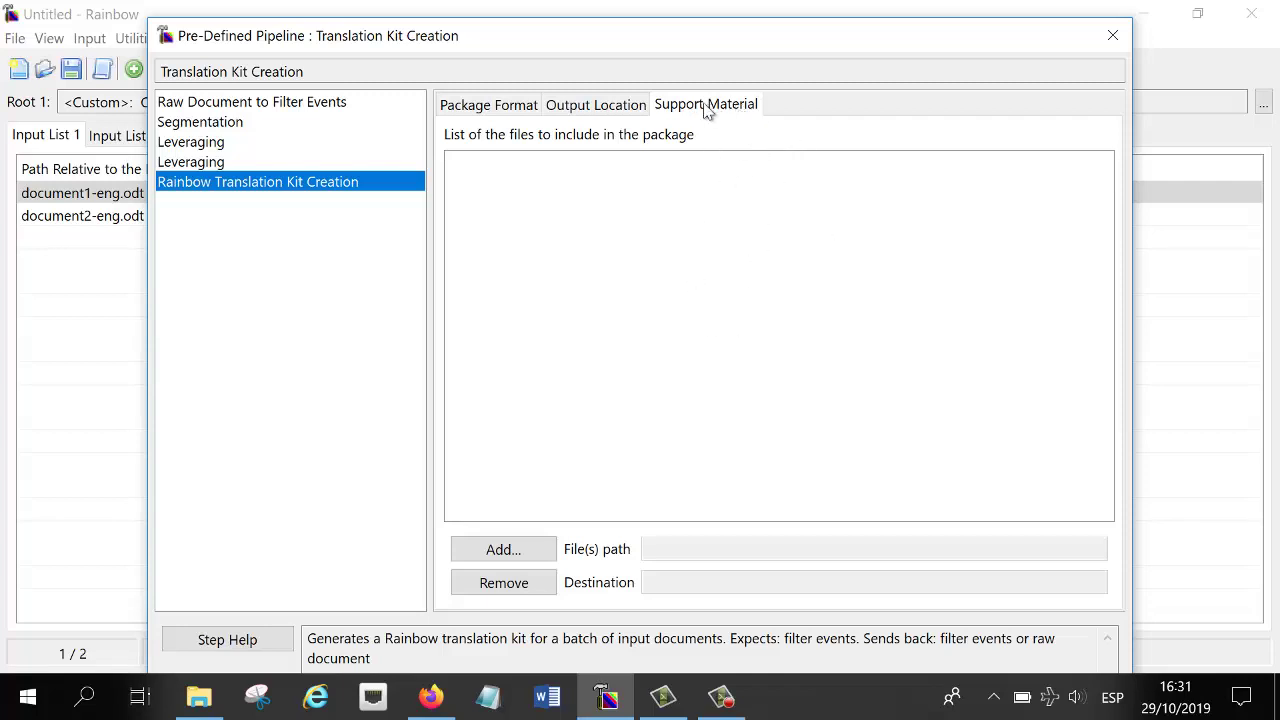
left_click(594, 110)
left_click(500, 108)
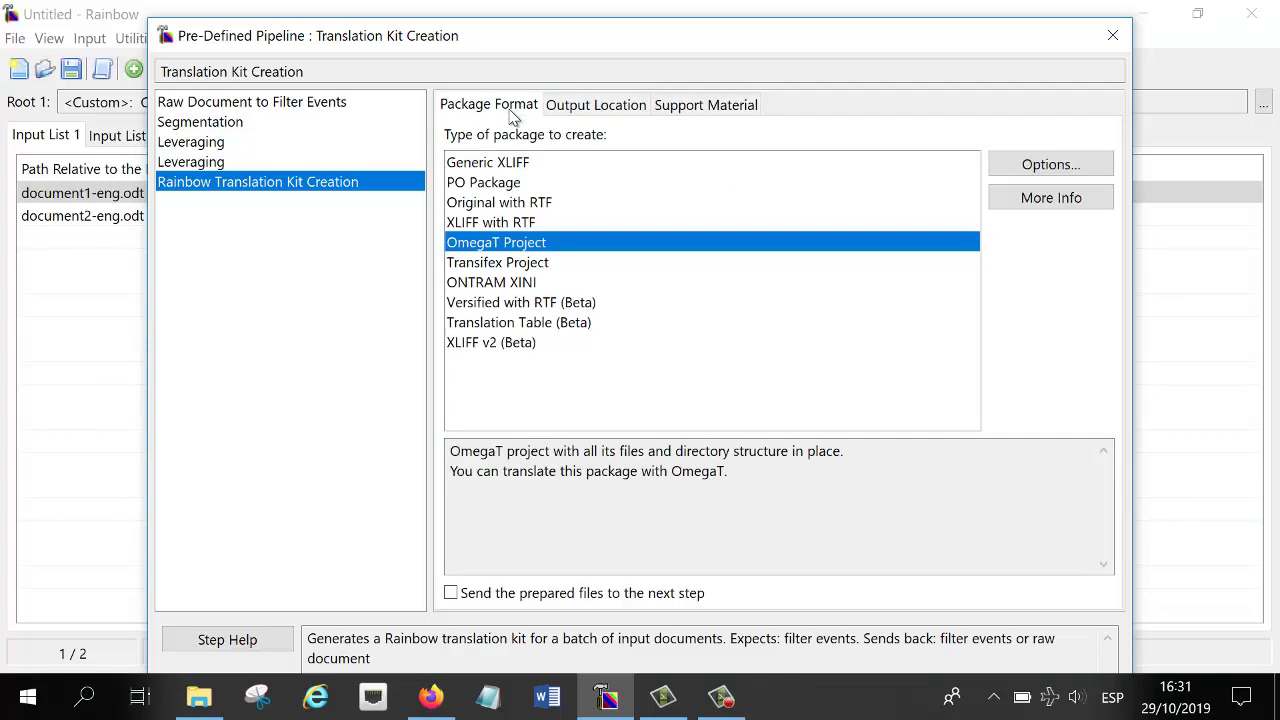
left_click(212, 124)
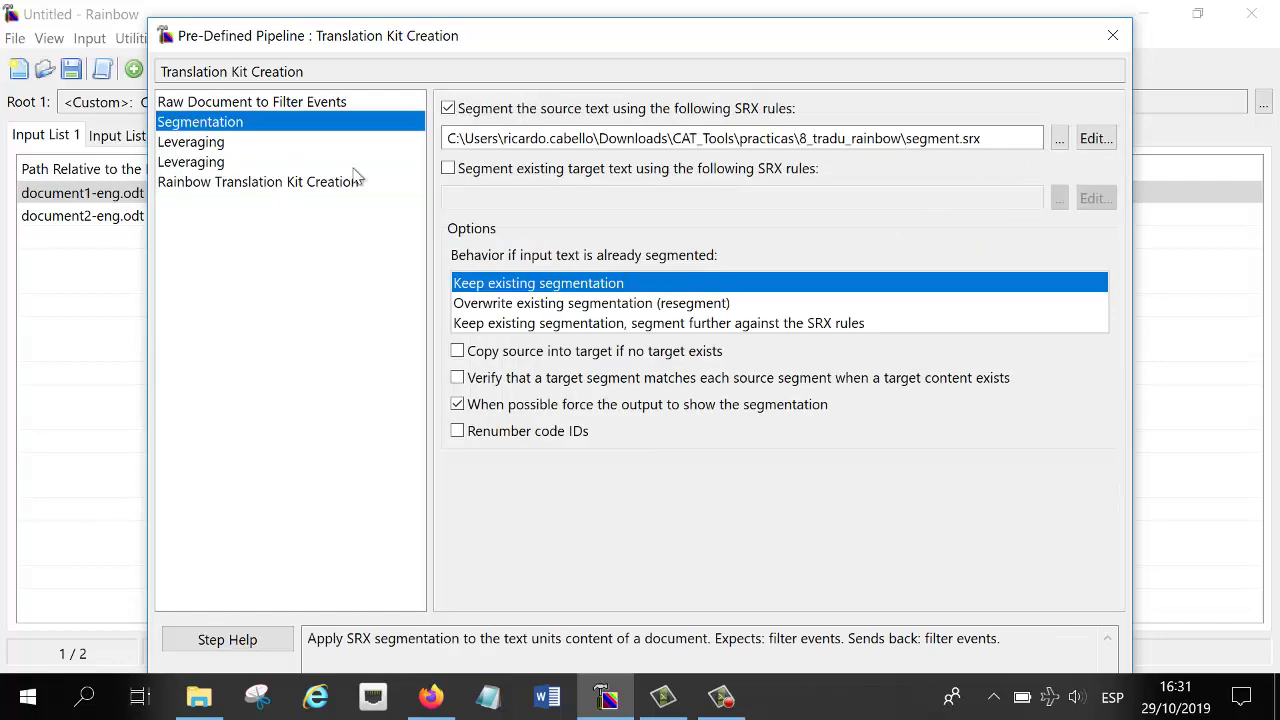
left_click(212, 143)
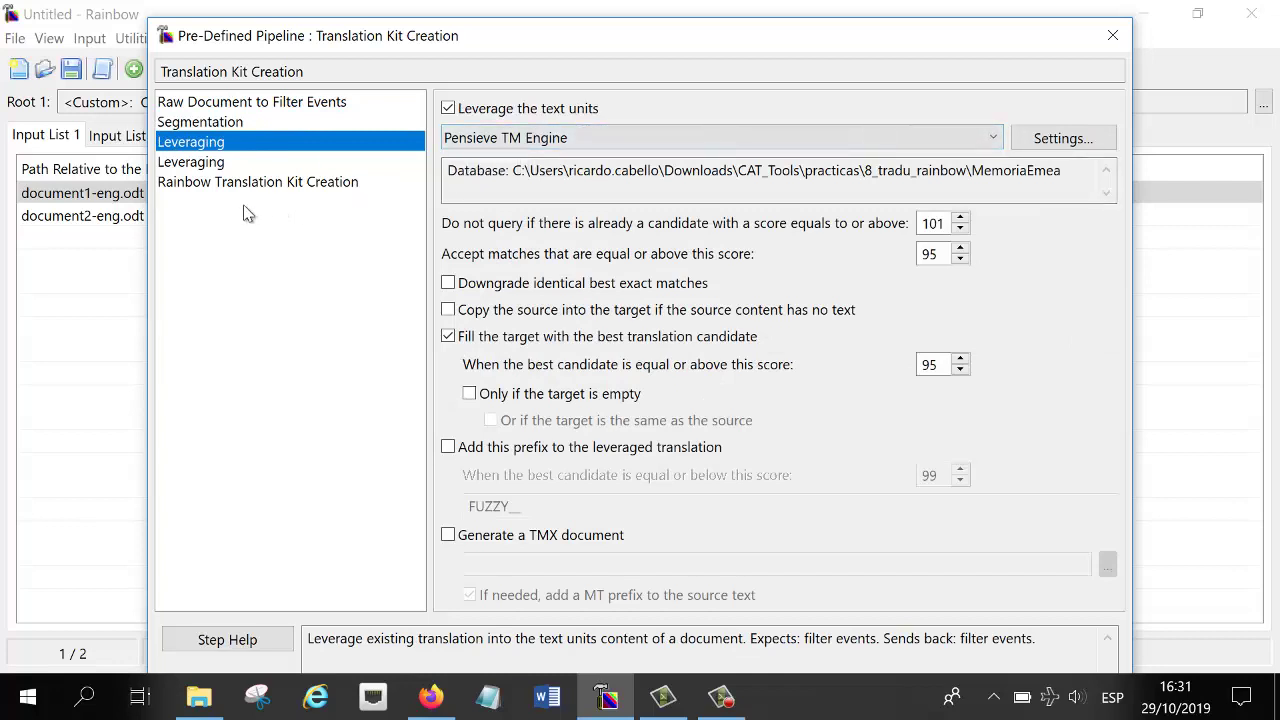
left_click(226, 184)
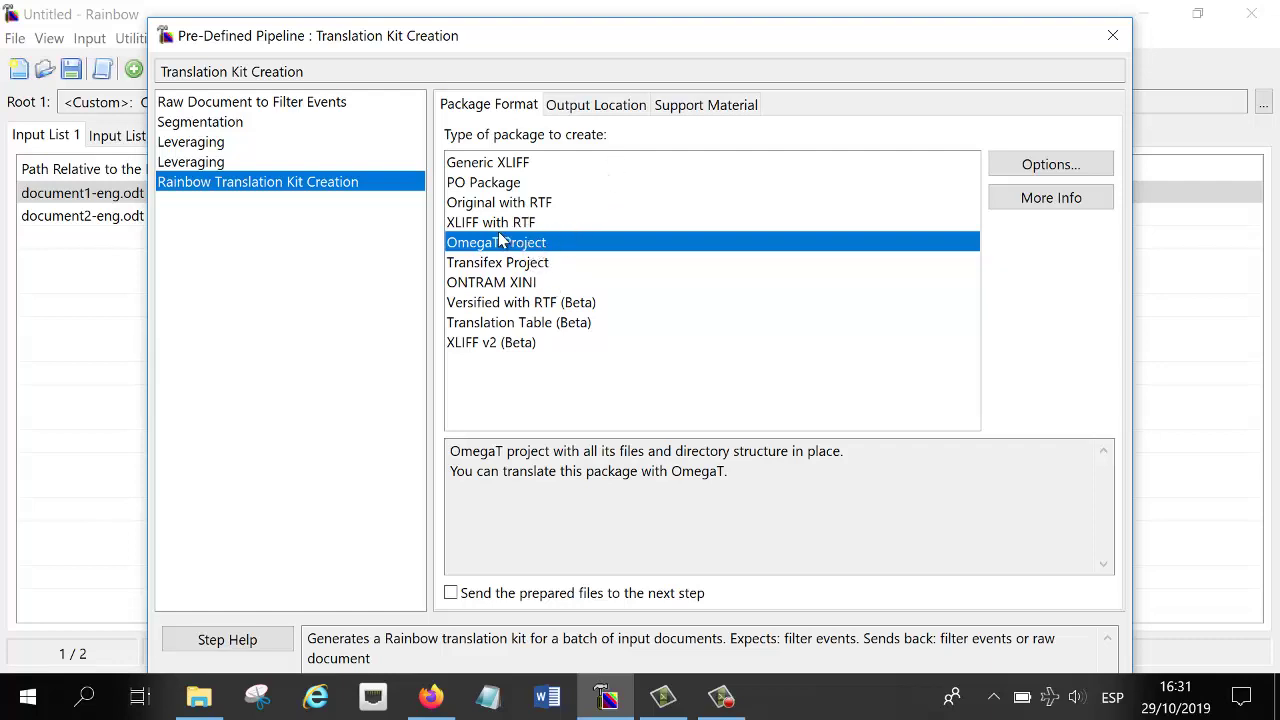
left_click(612, 108)
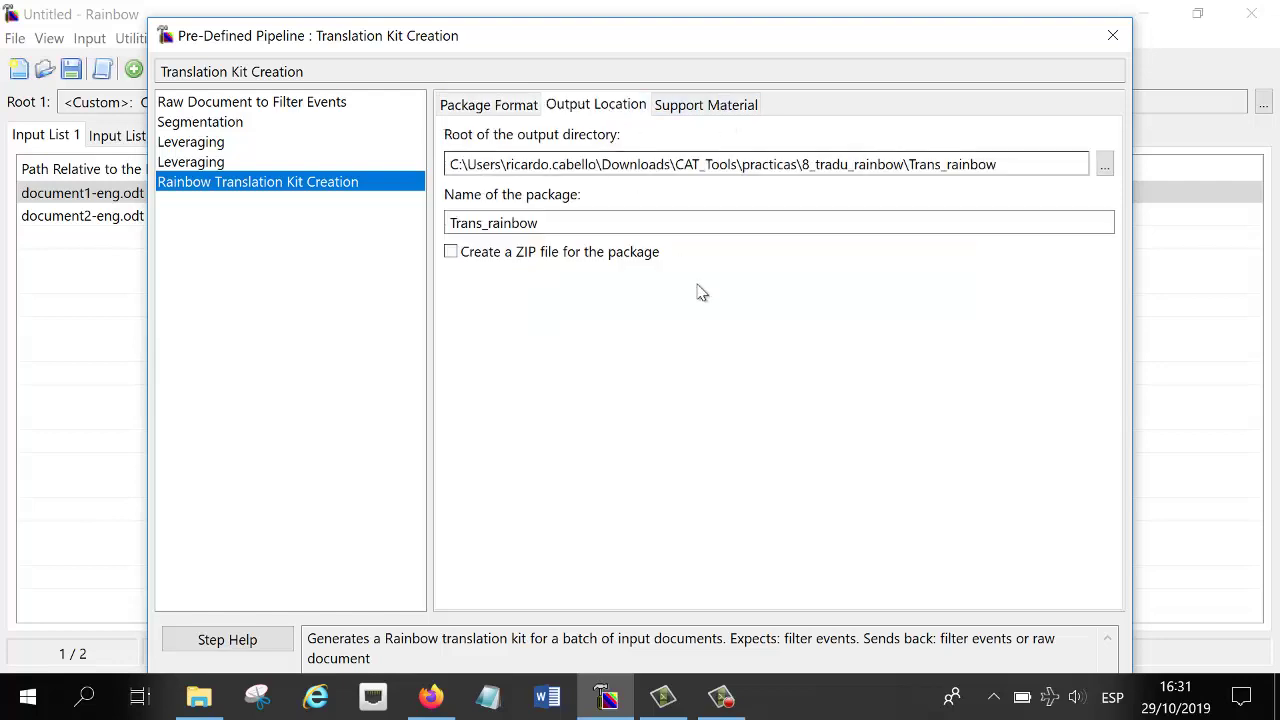
left_click(500, 105)
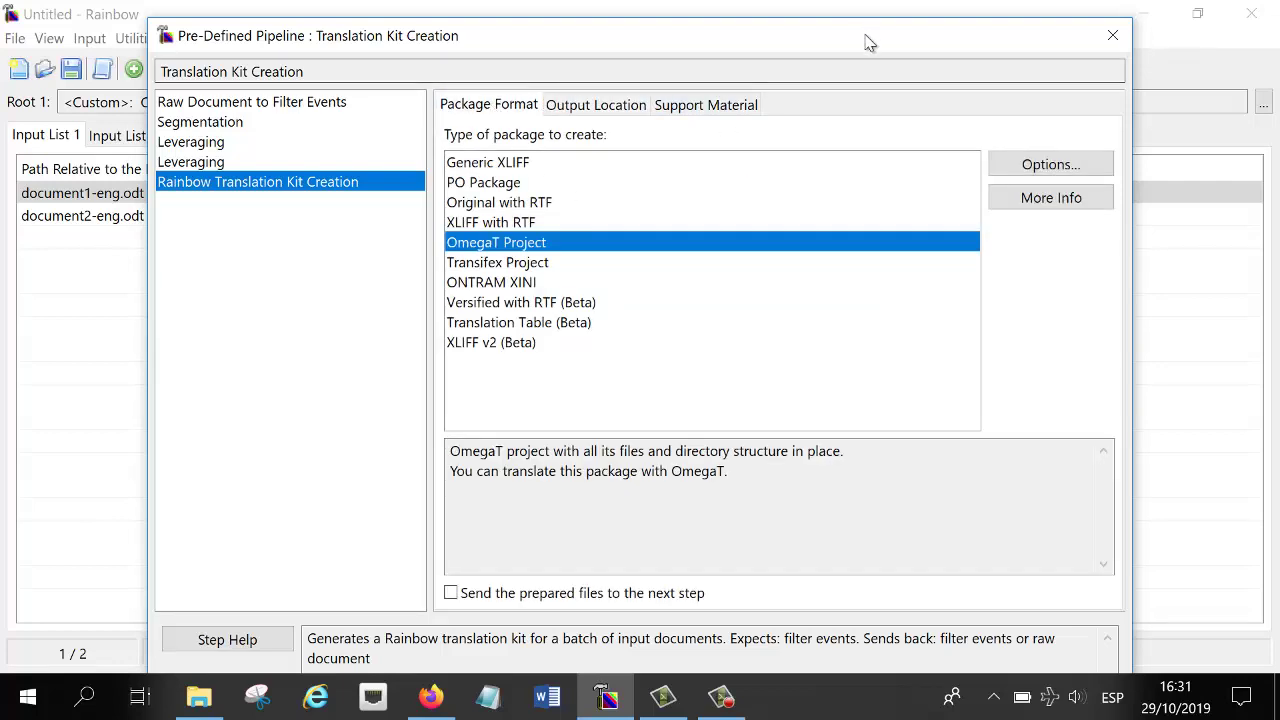
Step: Recheck the first Leveraging step and the package format, and execute the Translation Kit Creation pipeline
left_click_drag(868, 42, 844, 3)
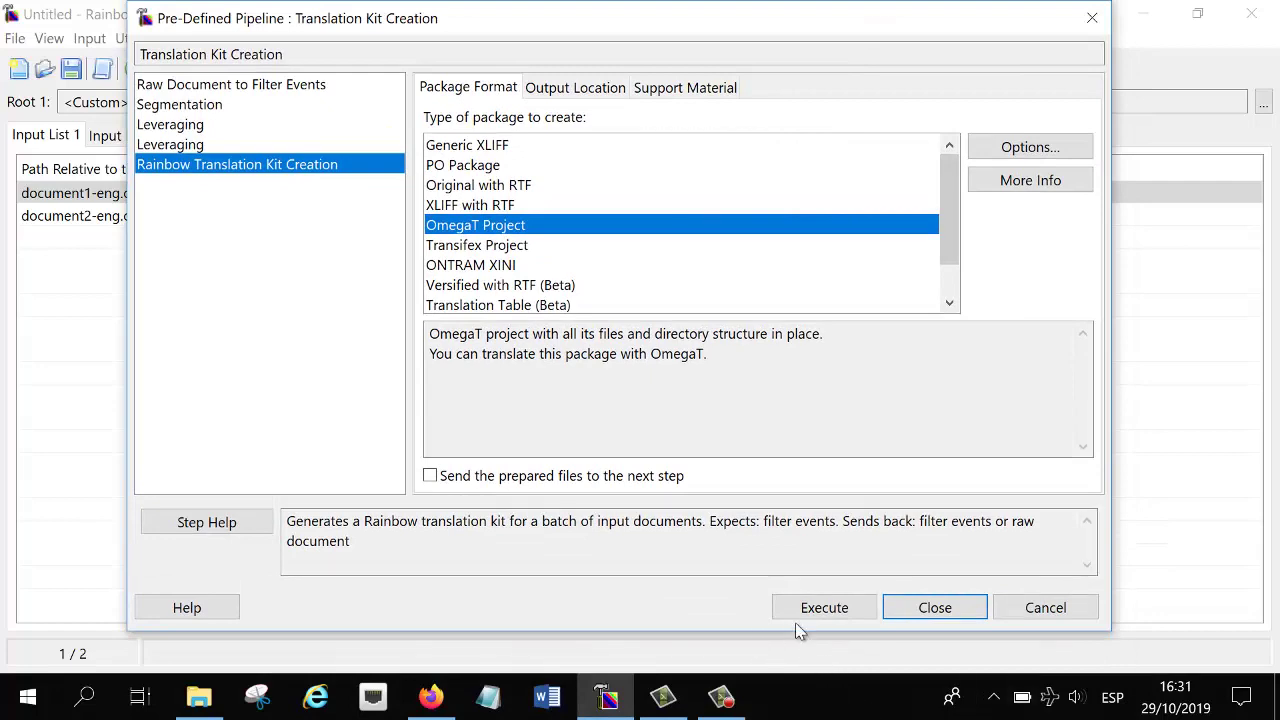
left_click_drag(672, 20, 725, 20)
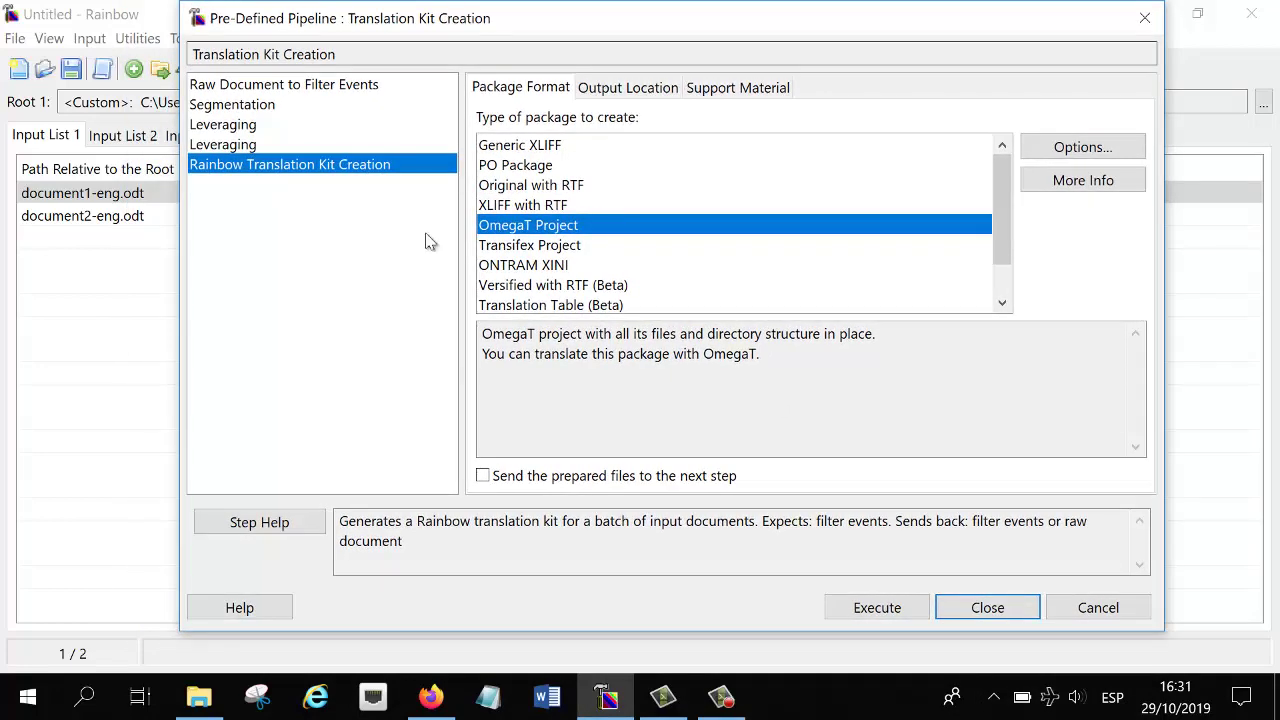
left_click(248, 128)
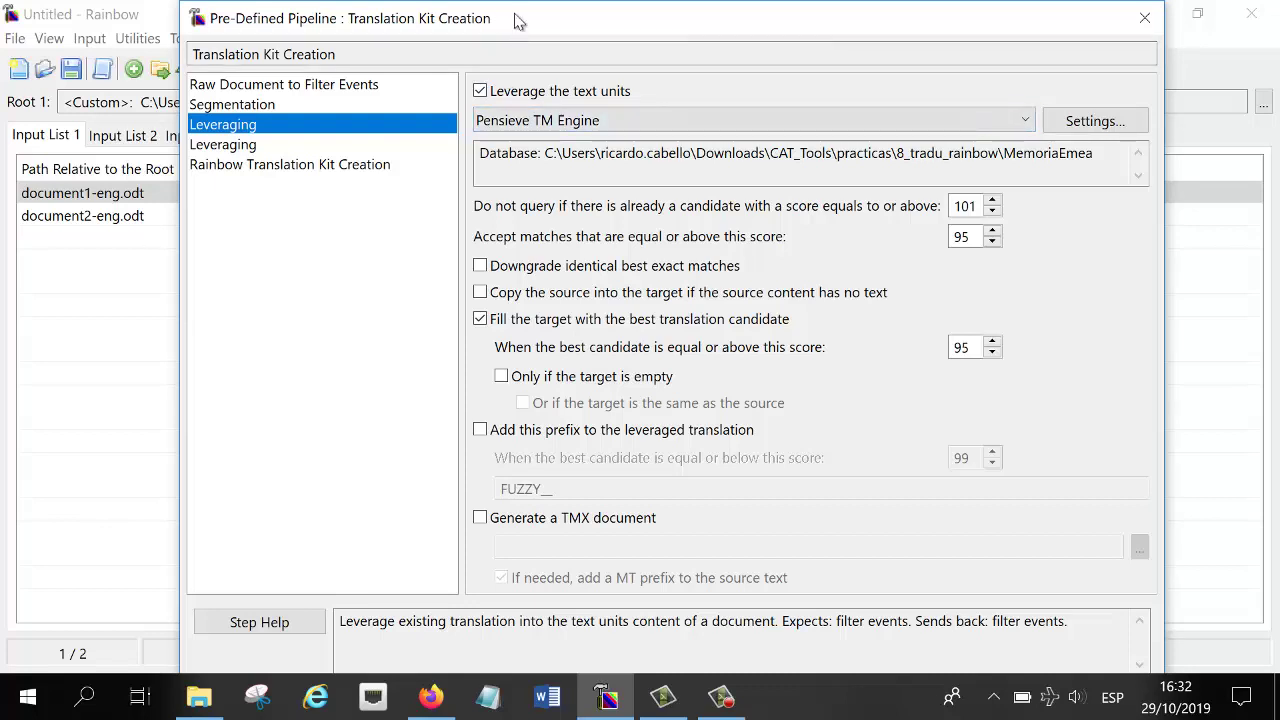
left_click_drag(519, 22, 569, 24)
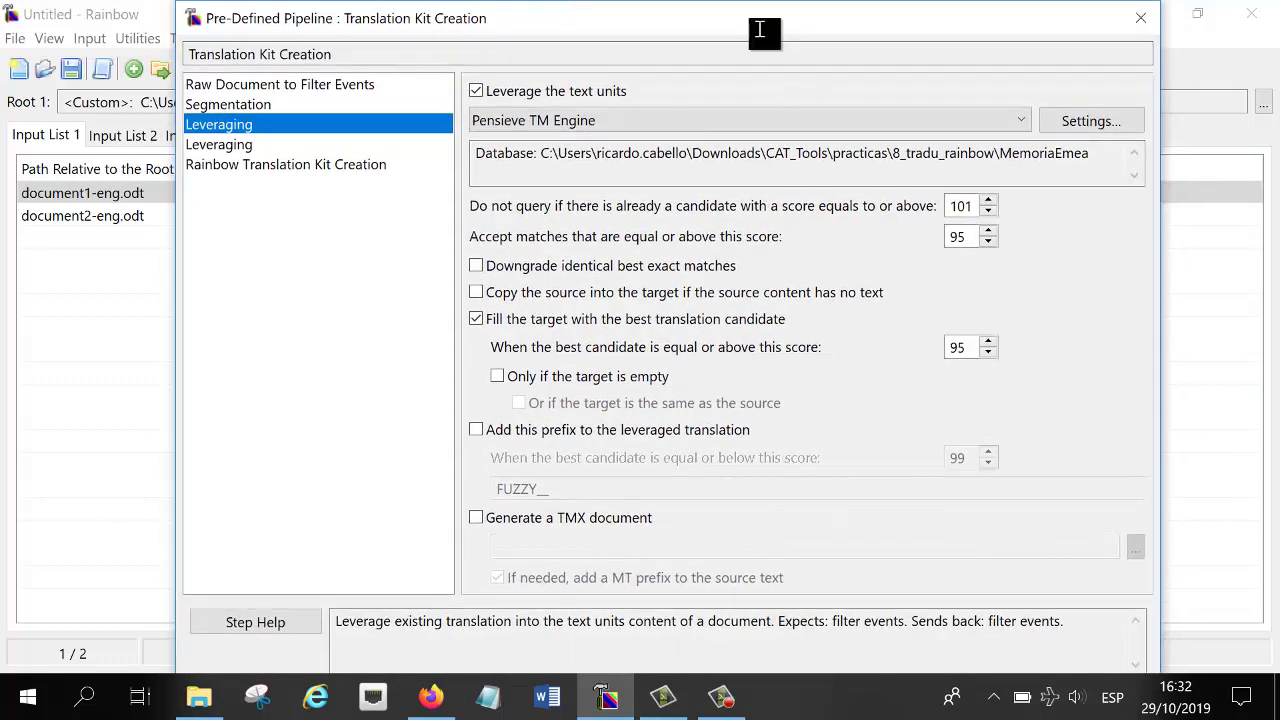
left_click(300, 166)
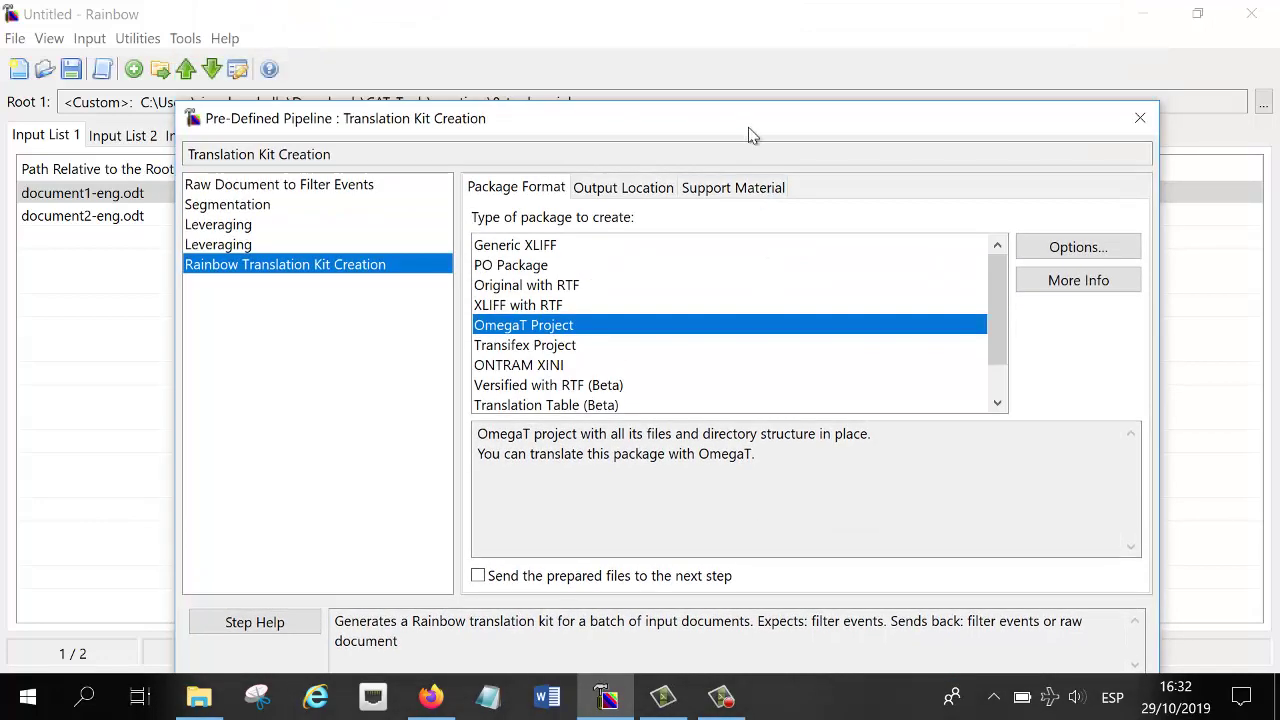
left_click_drag(749, 131, 734, 37)
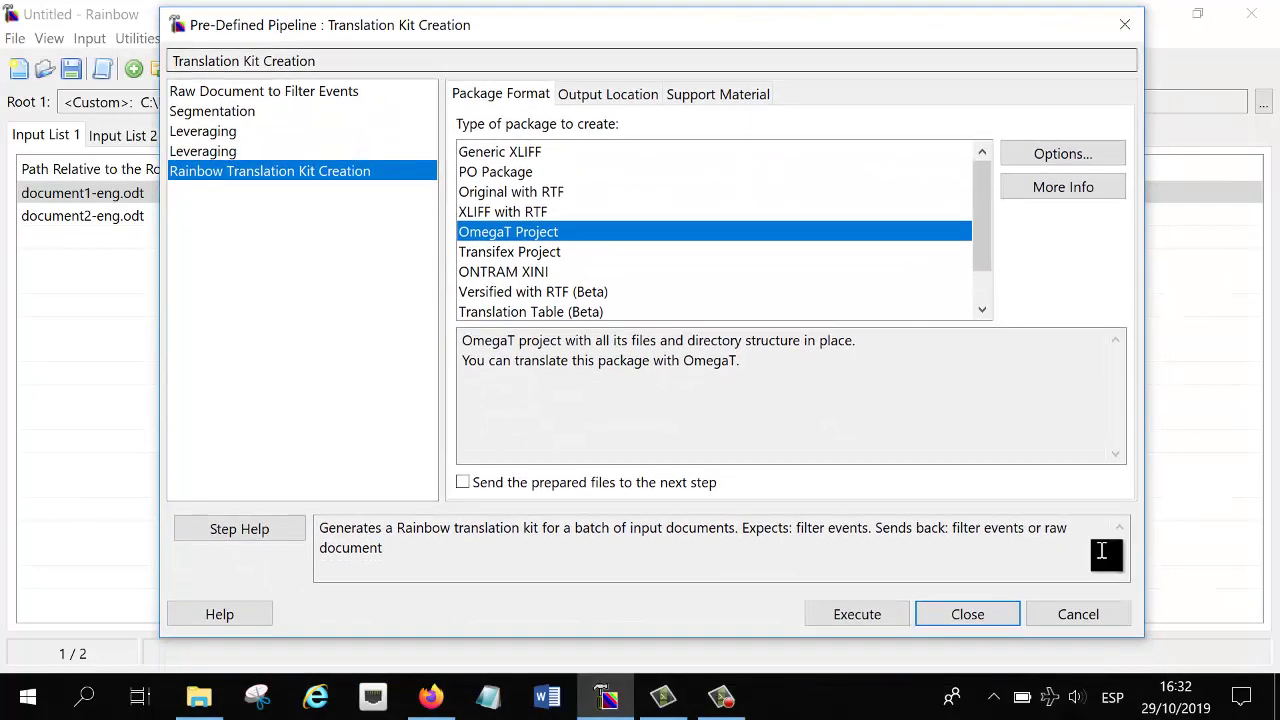
left_click(857, 614)
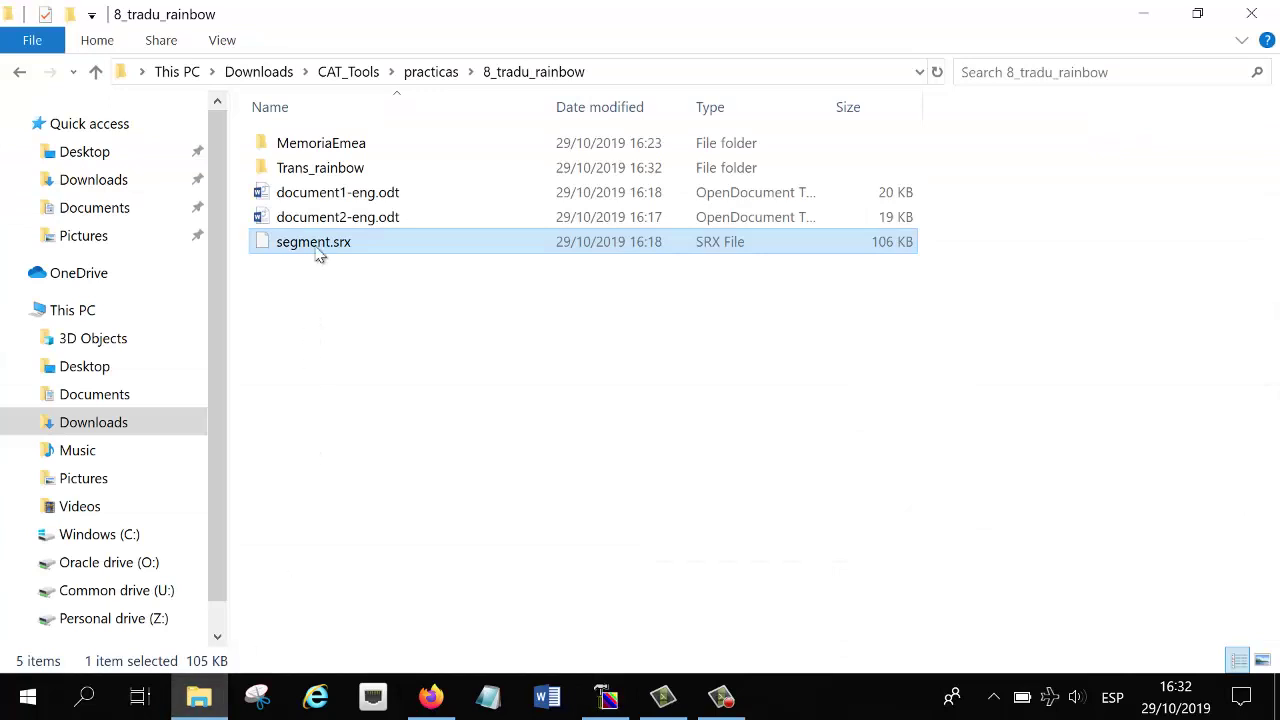
Step: In File Explorer, examine the generated Trans_rainbow package inside the Trans_rainbow output folder, including its source and original folders
double_click(338, 166)
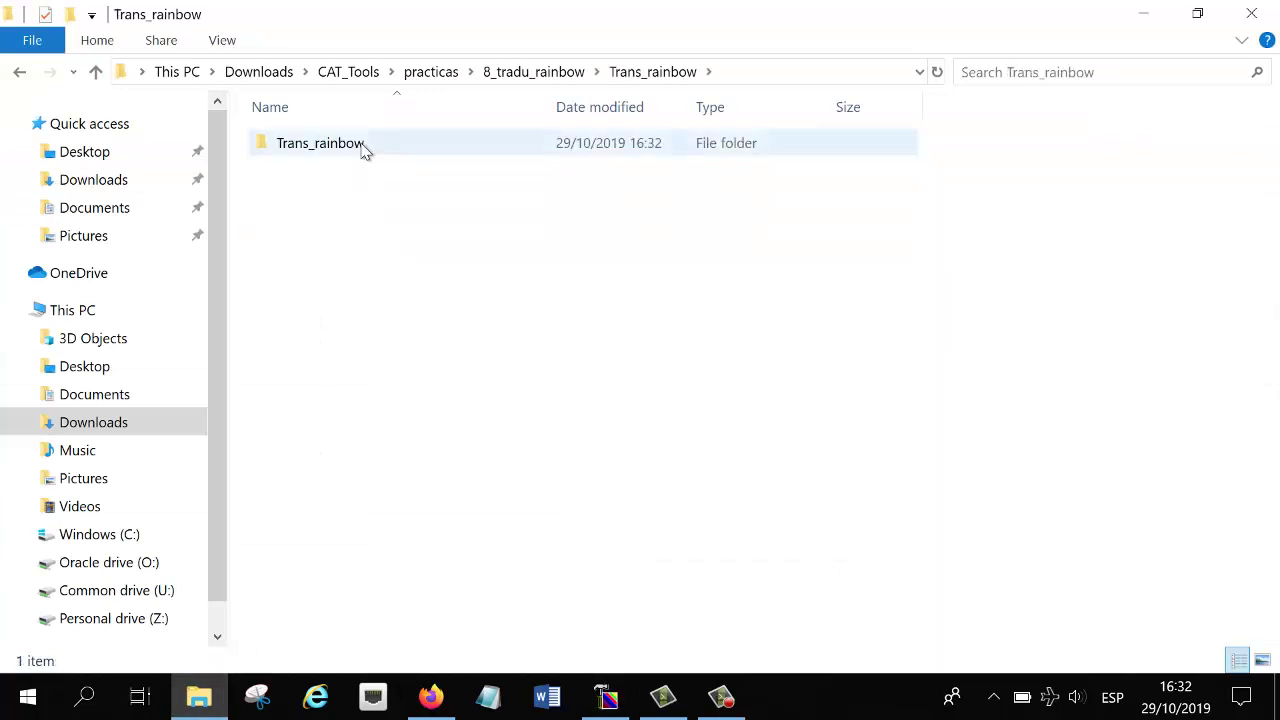
double_click(365, 150)
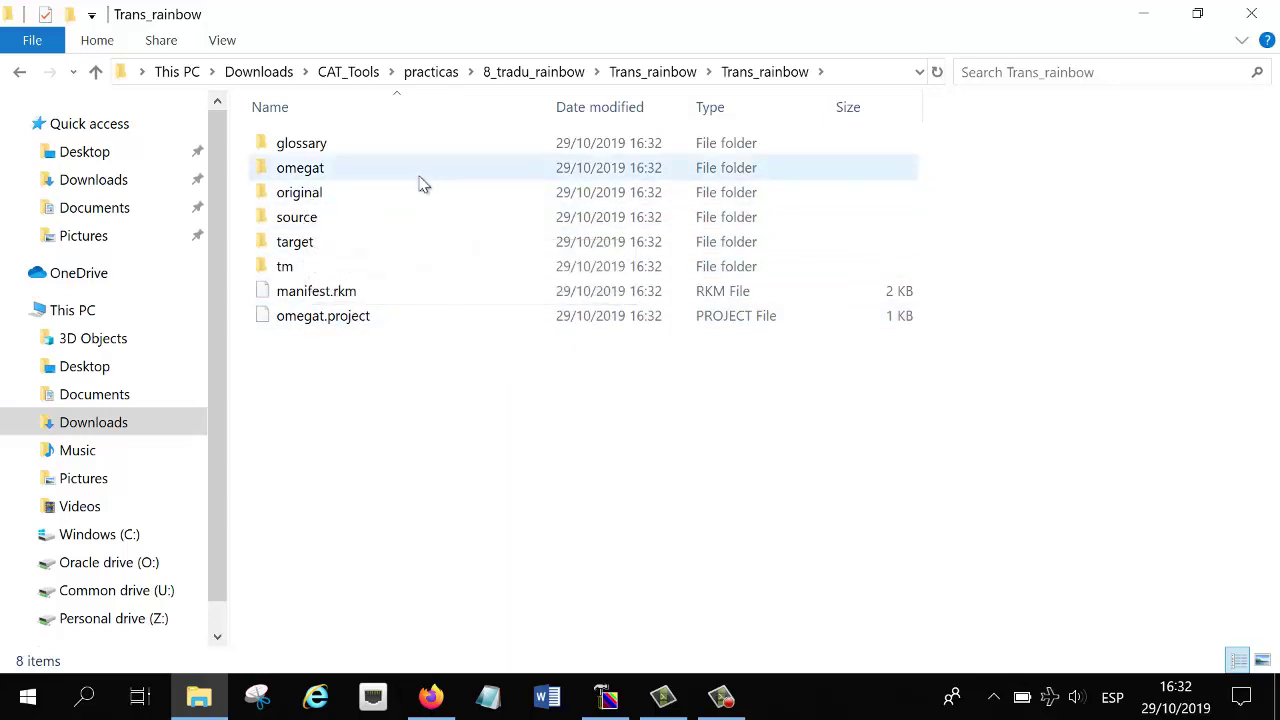
double_click(303, 220)
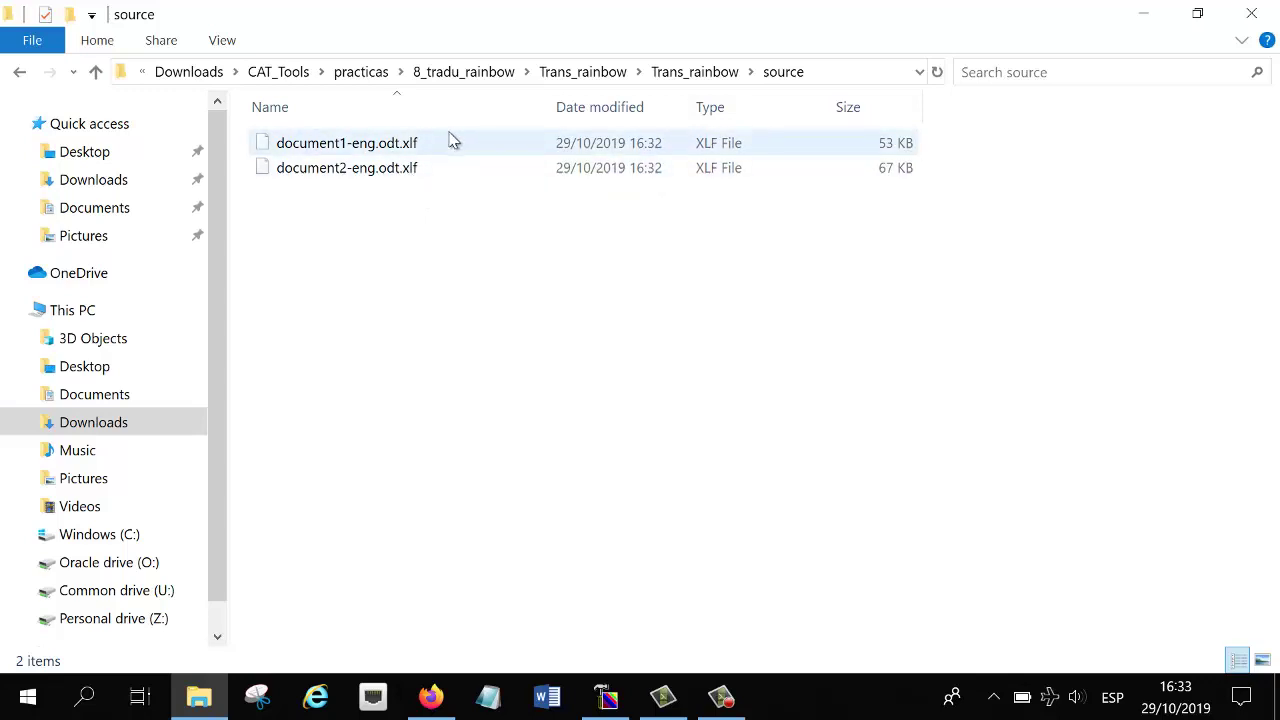
left_click(692, 72)
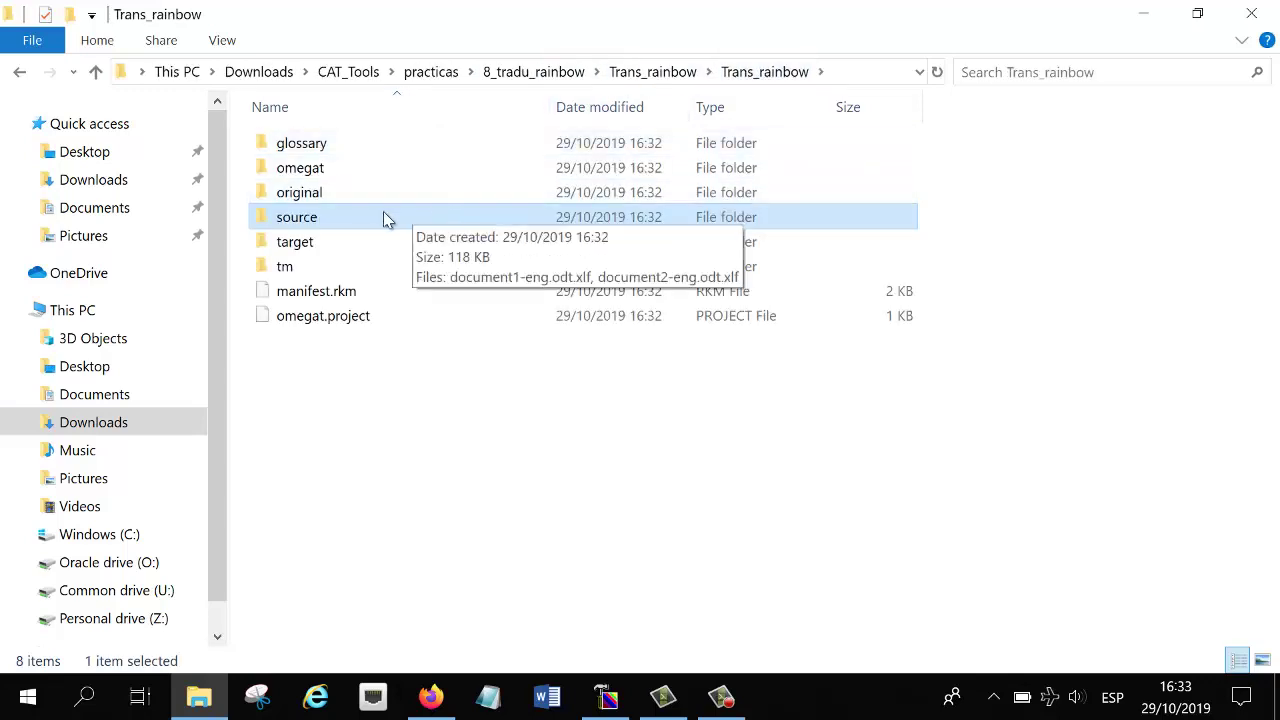
double_click(315, 192)
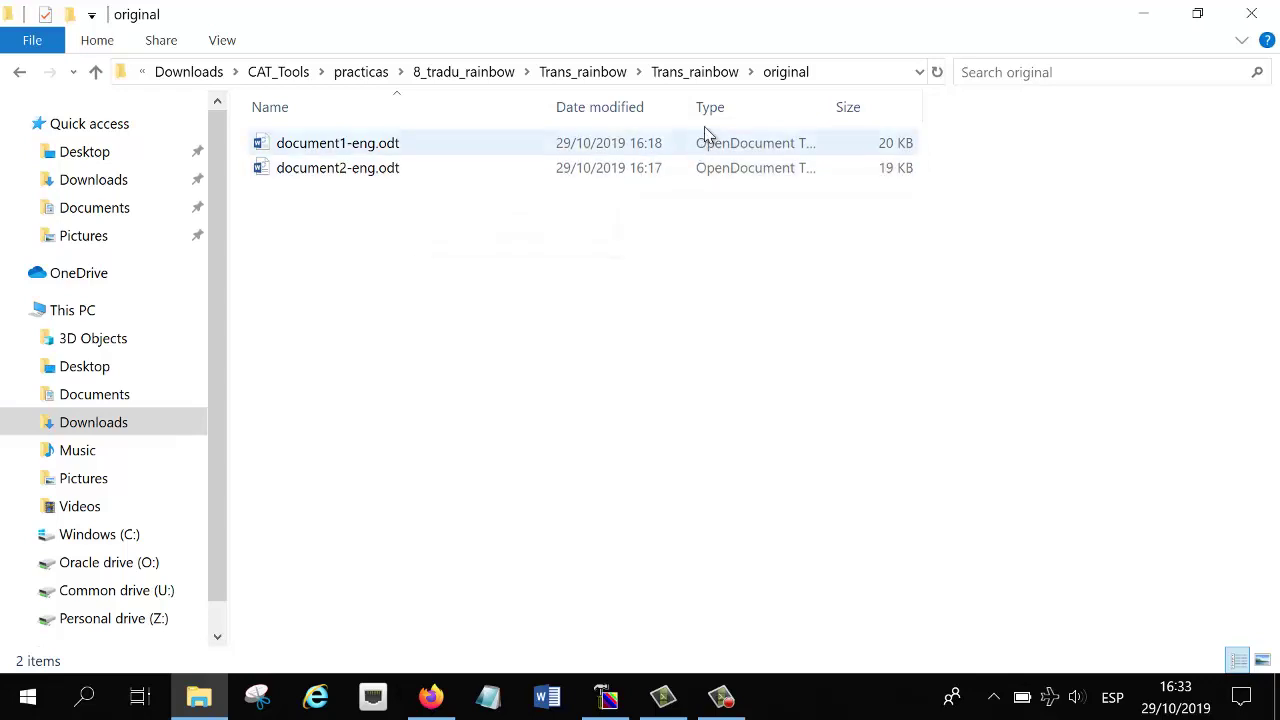
Step: Examine the package's tm folder and its source folder of XLF documents, and put the File Explorer window away
left_click(694, 76)
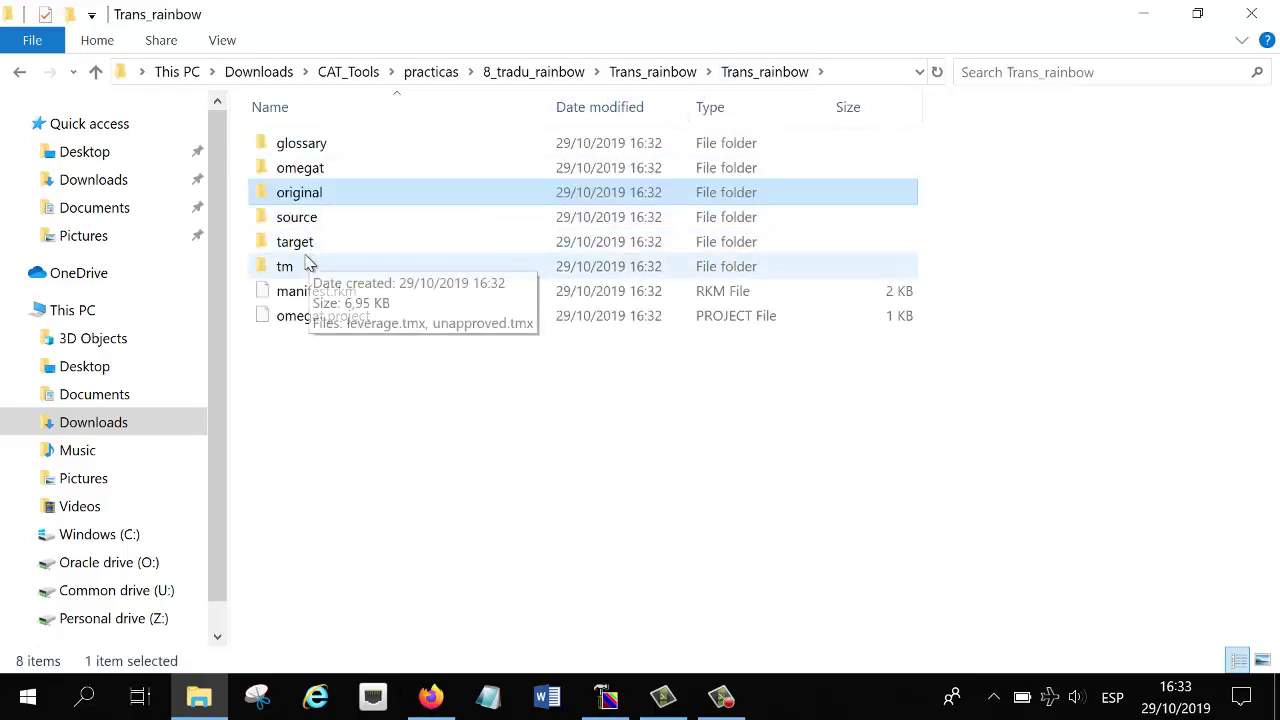
double_click(309, 264)
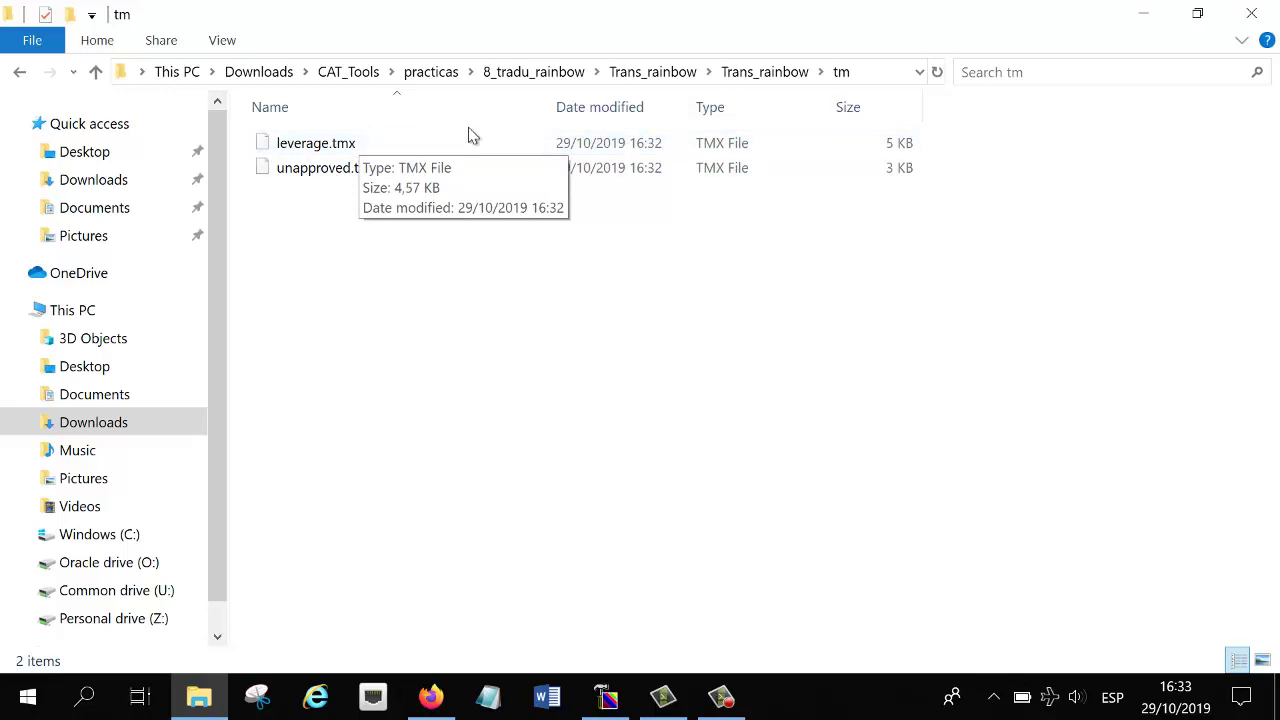
left_click(732, 71)
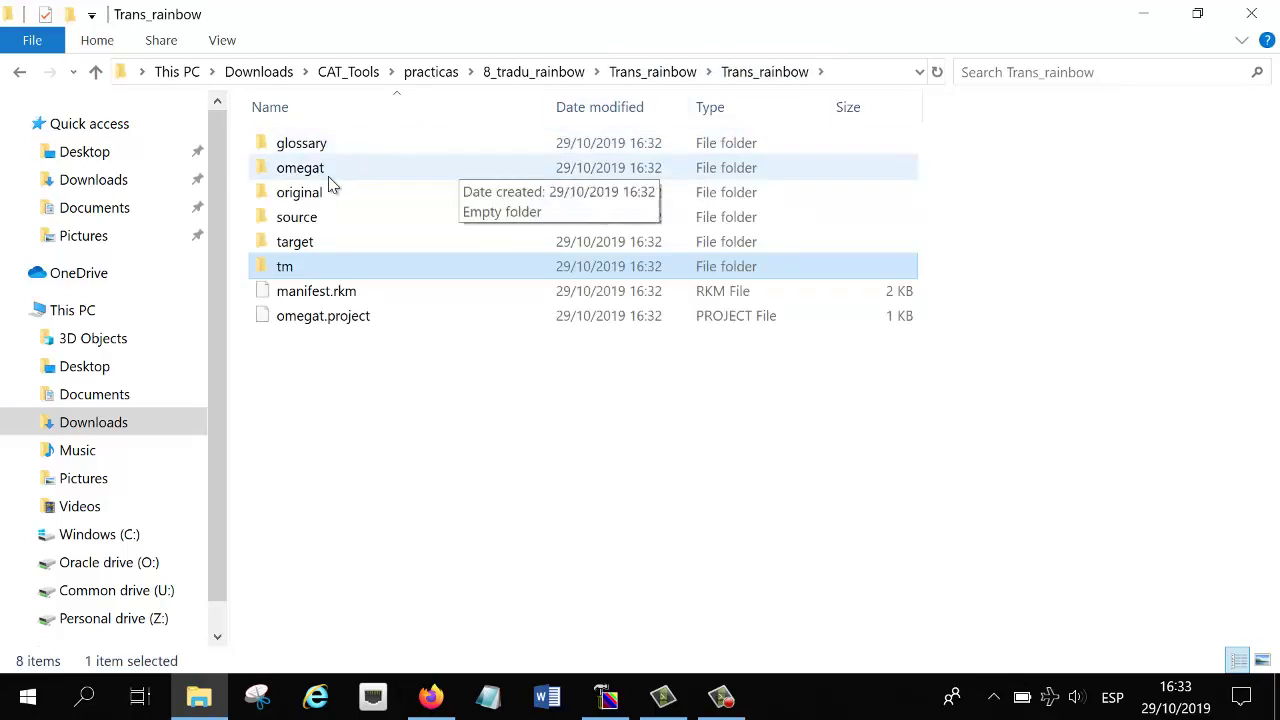
double_click(316, 218)
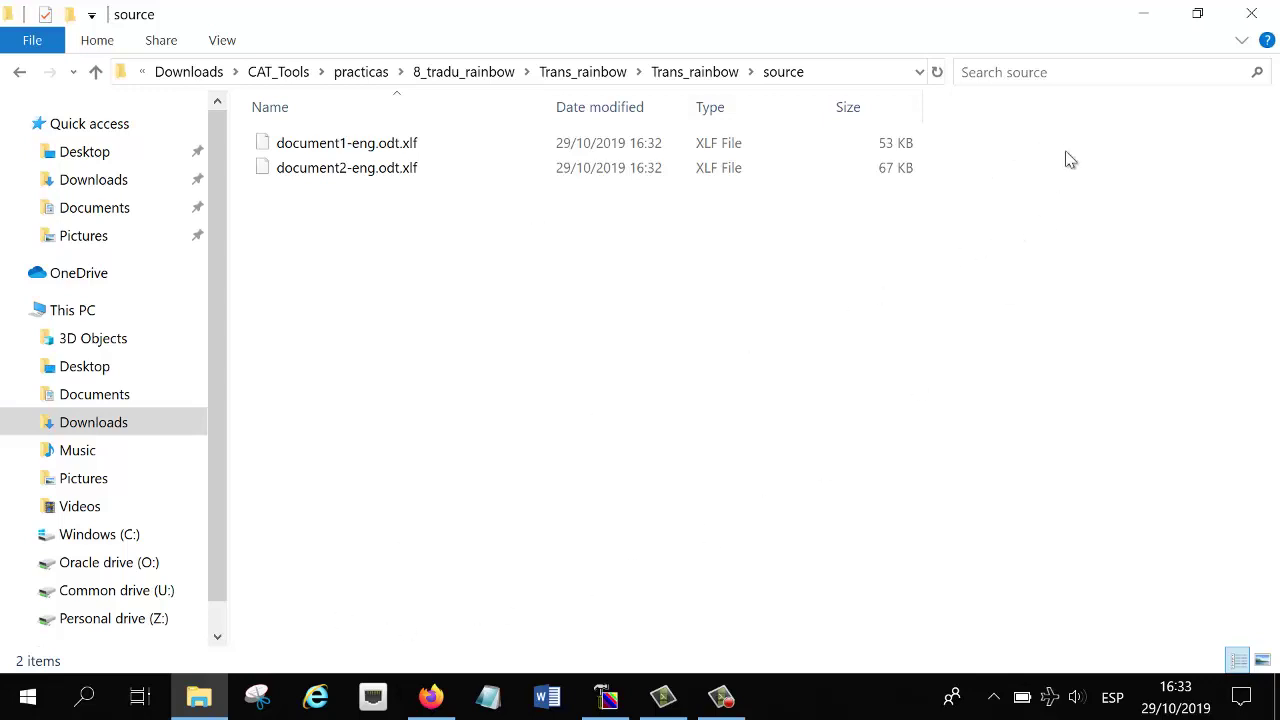
left_click(1143, 22)
left_click(1143, 22)
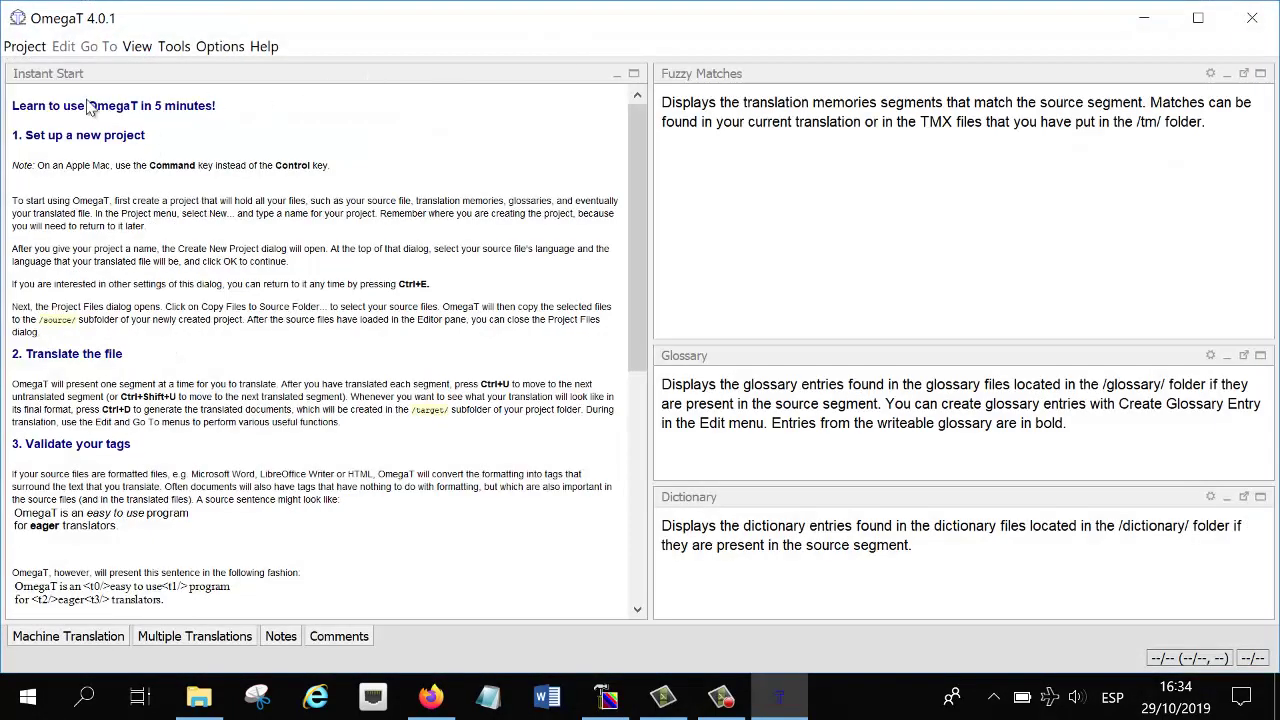
Step: In OmegaT, open the Trans_rainbow project inside 8_tradu_rainbow\Trans_rainbow and dismiss its Project Files list
left_click(30, 50)
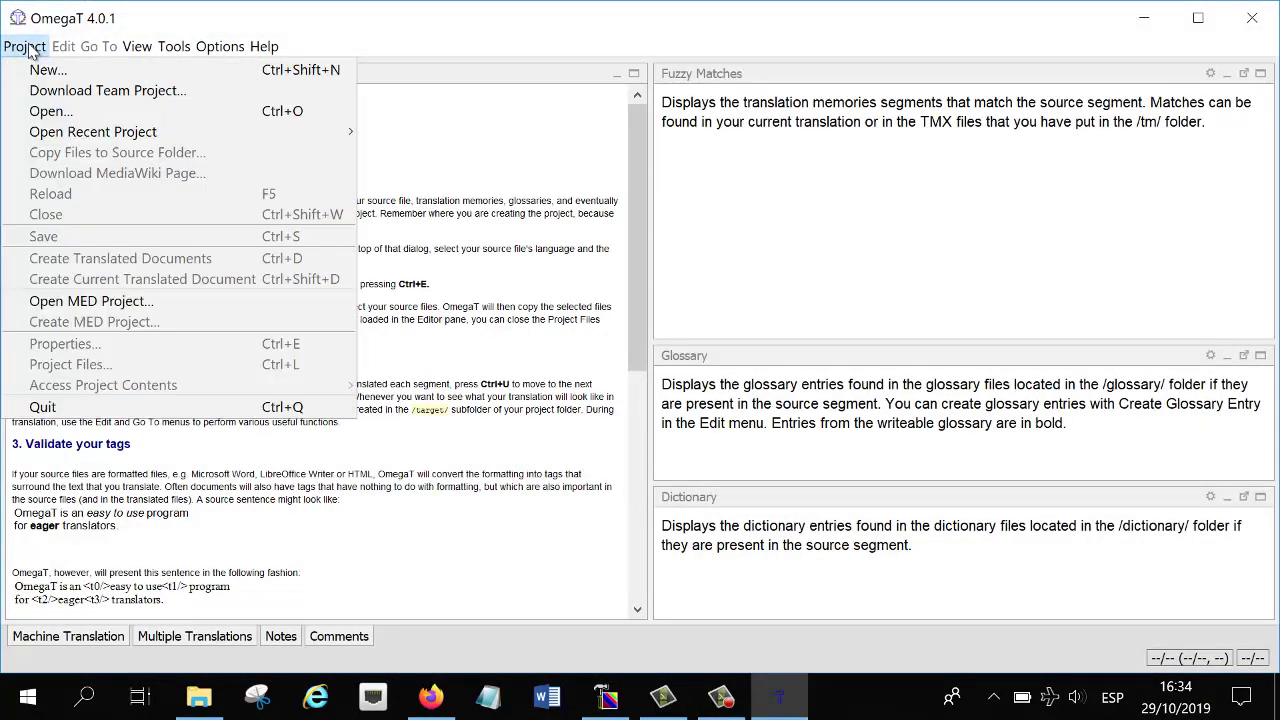
left_click(65, 118)
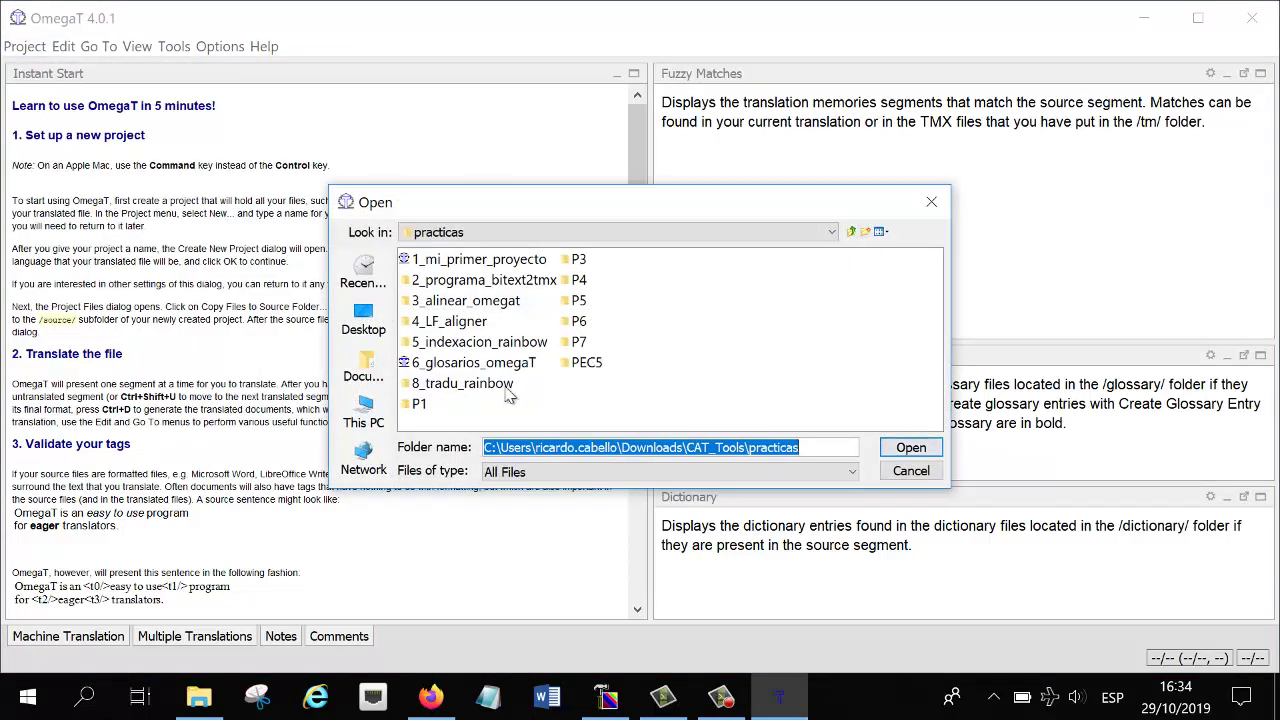
double_click(462, 383)
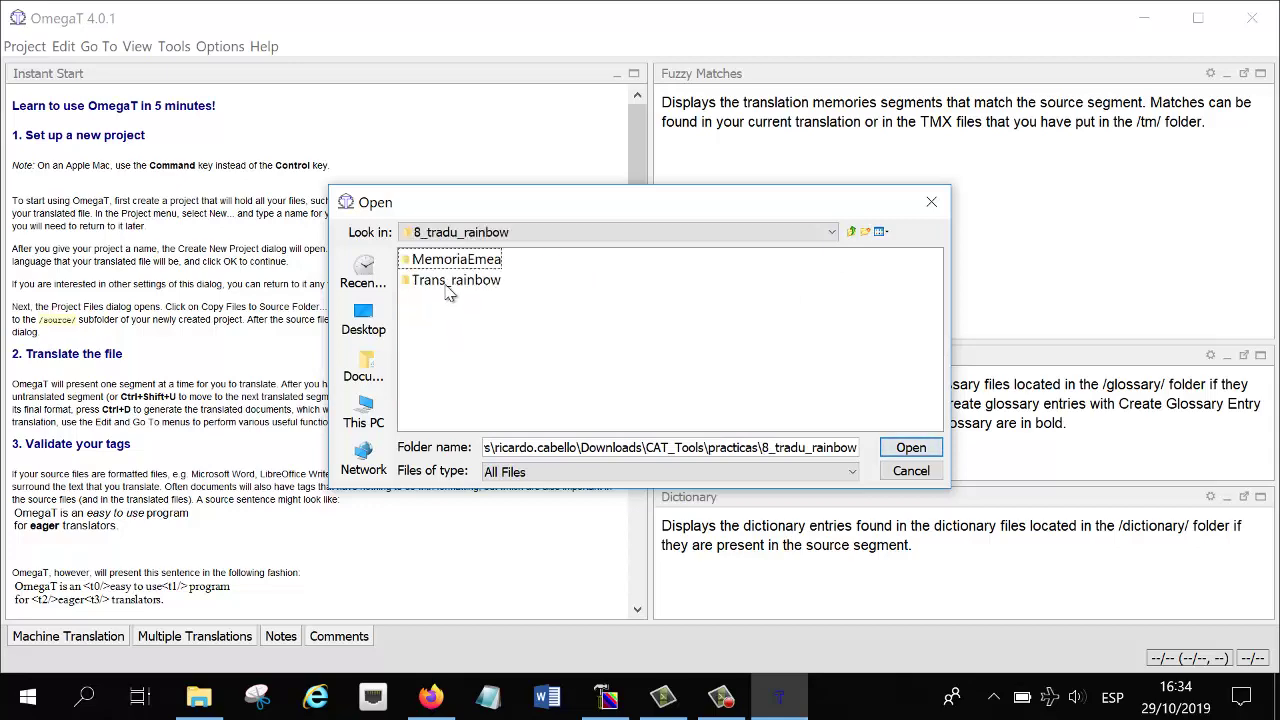
double_click(449, 283)
left_click(420, 260)
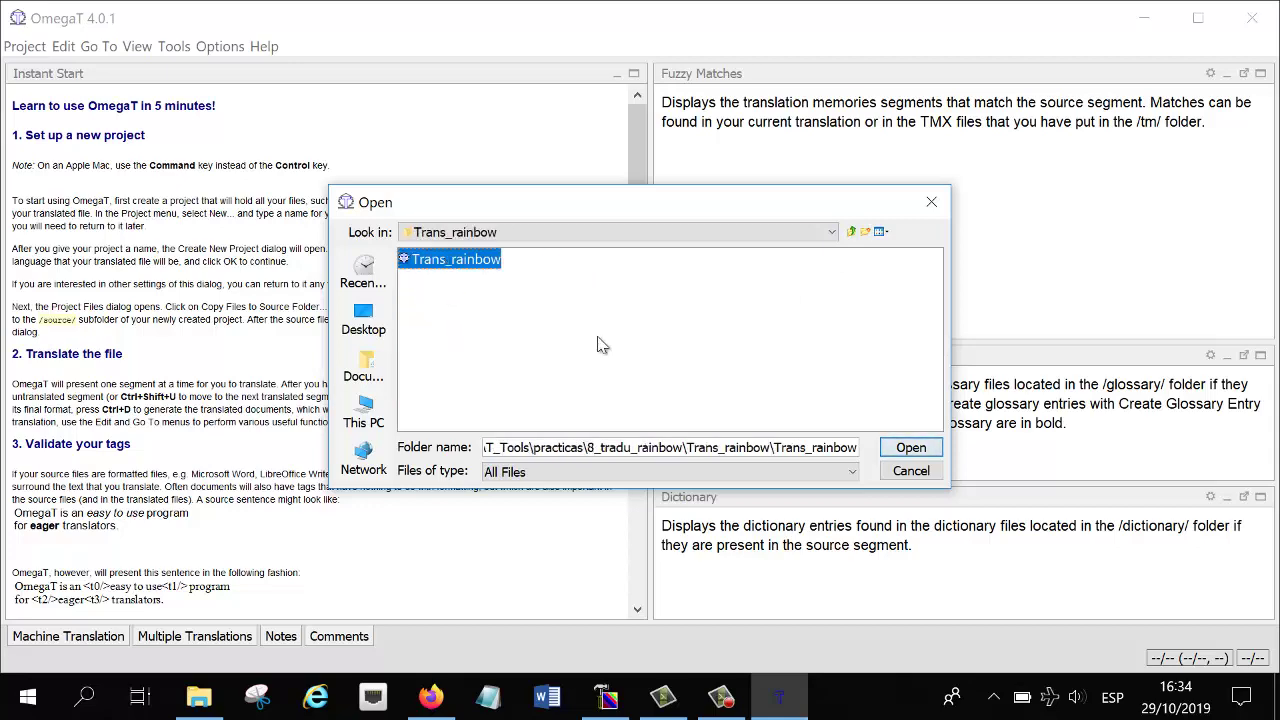
left_click(908, 448)
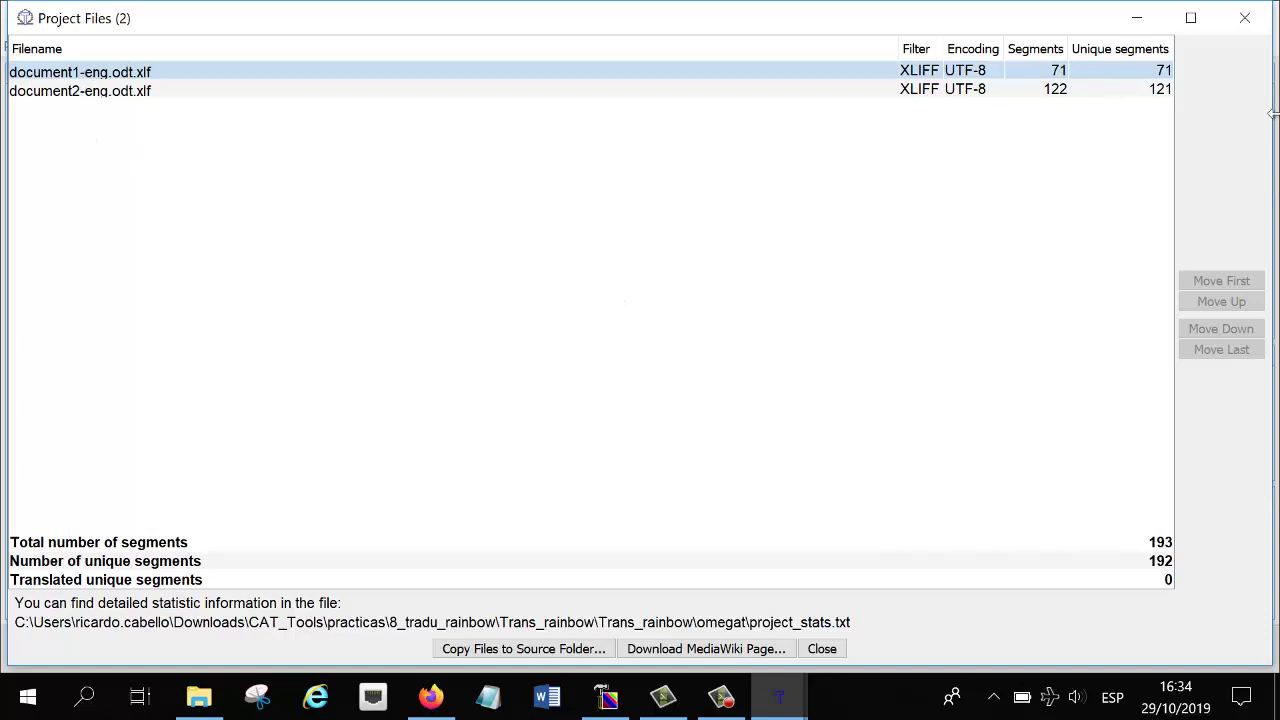
left_click(1245, 18)
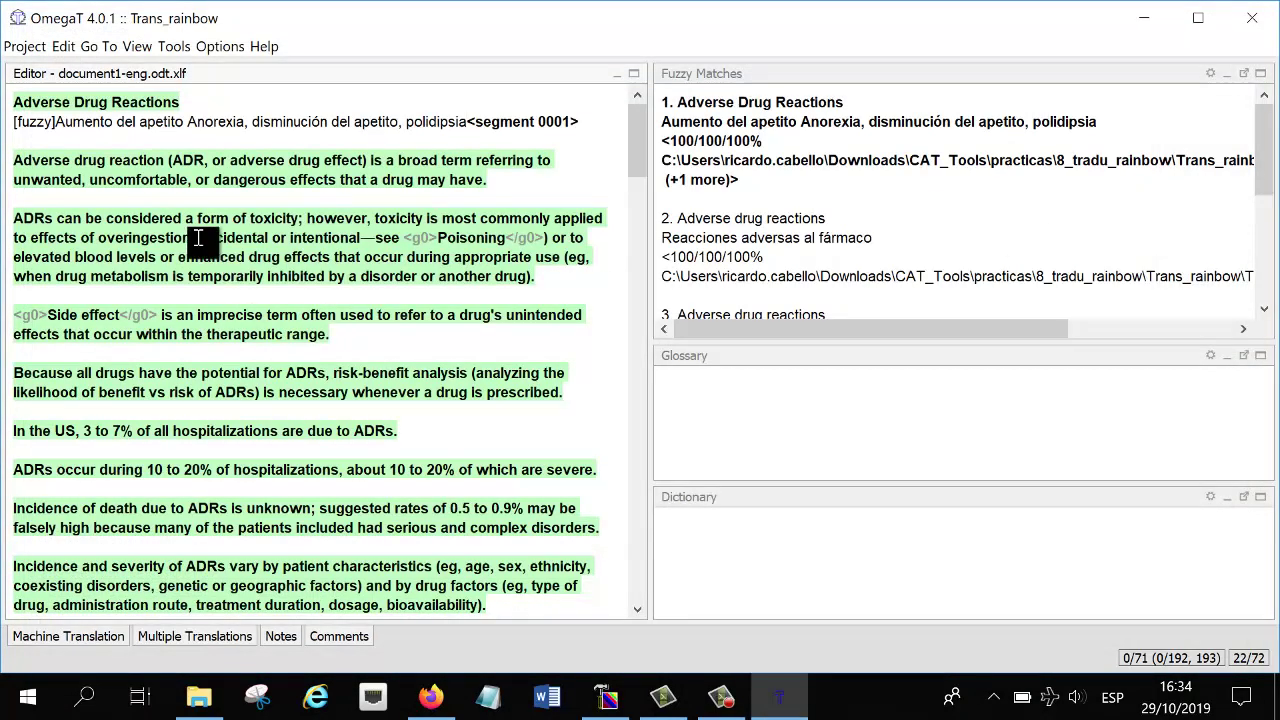
Step: Advance through document1-eng.odt.xlf from segment 1 to segment 30, keeping the automatically inserted fuzzy matches
left_click(72, 101)
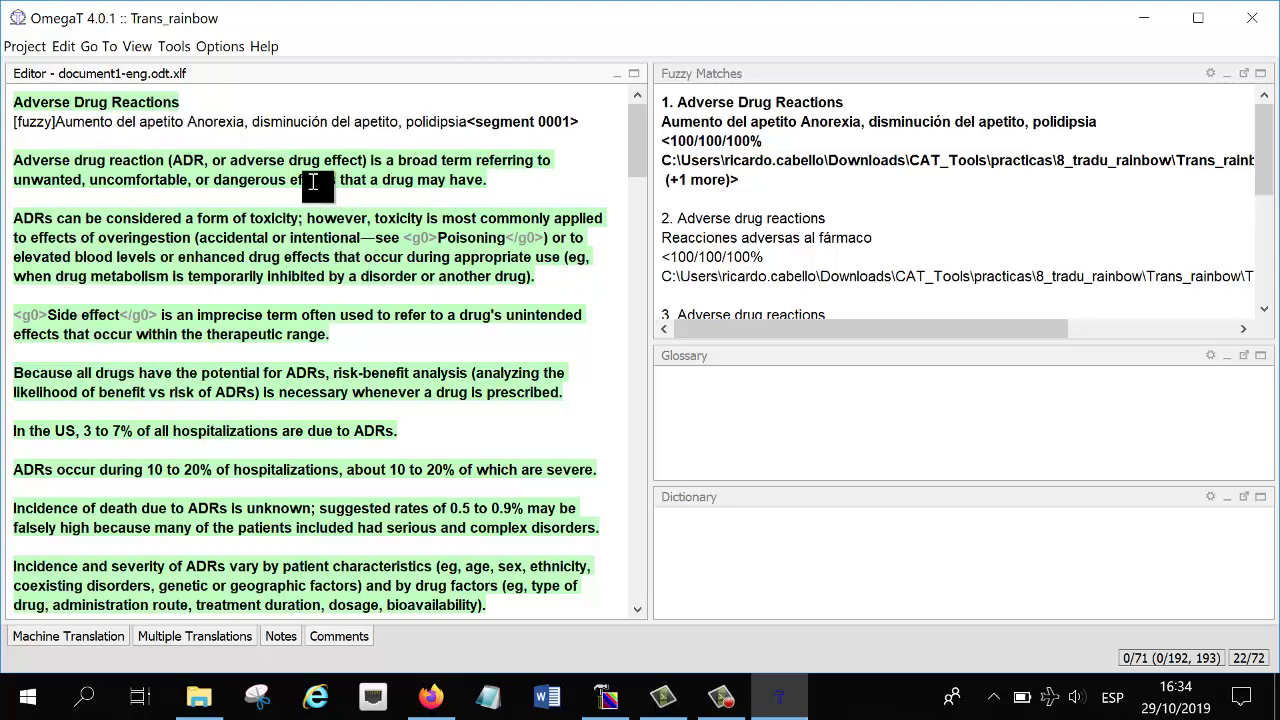
left_click(145, 144)
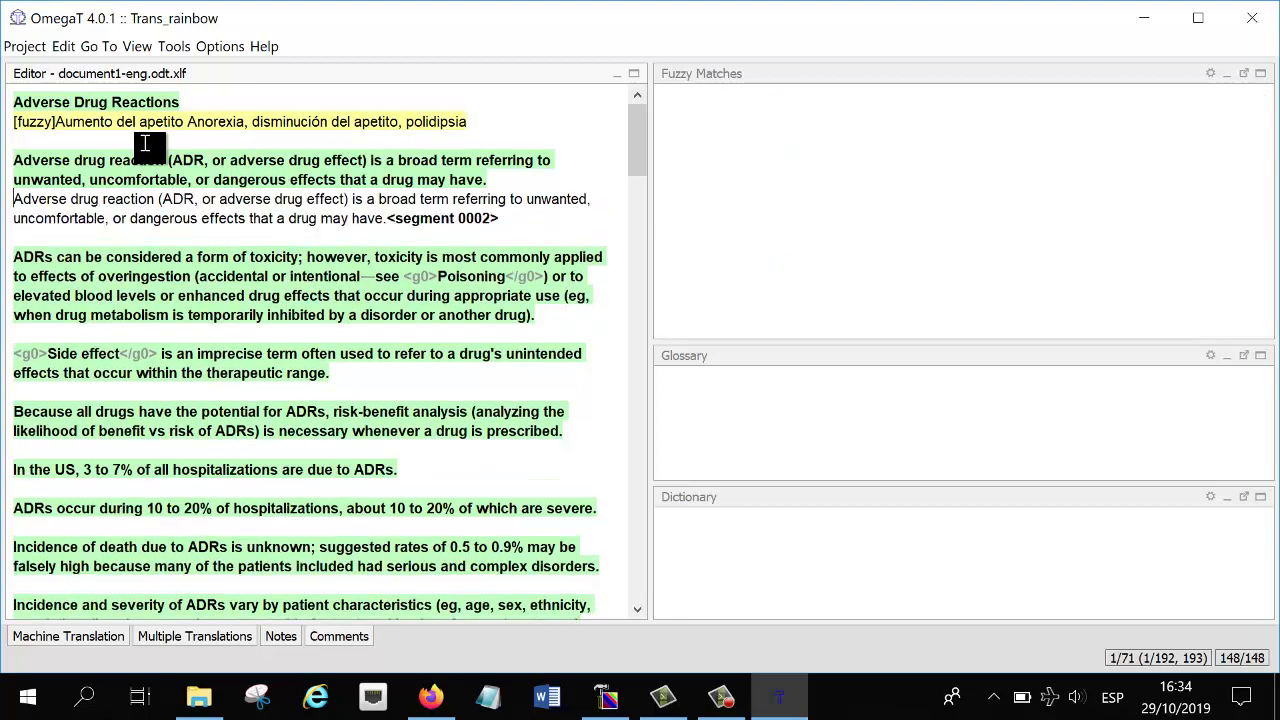
left_click(102, 100)
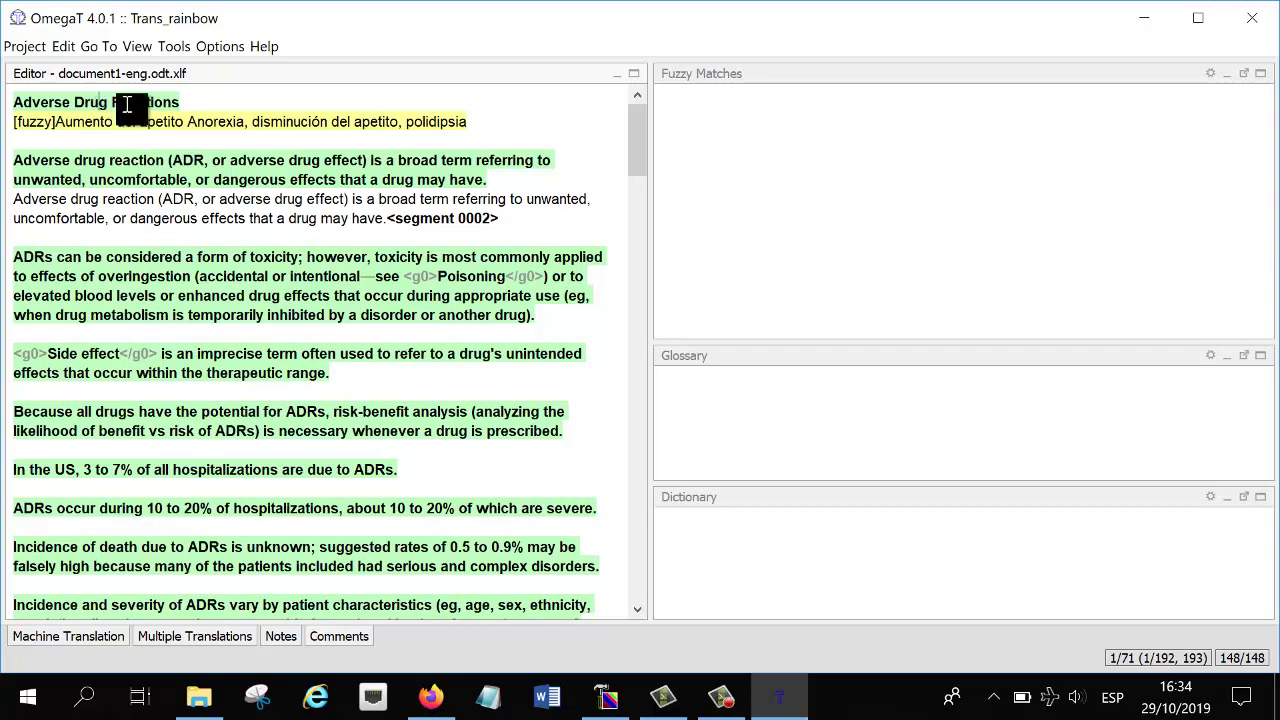
key("Return")
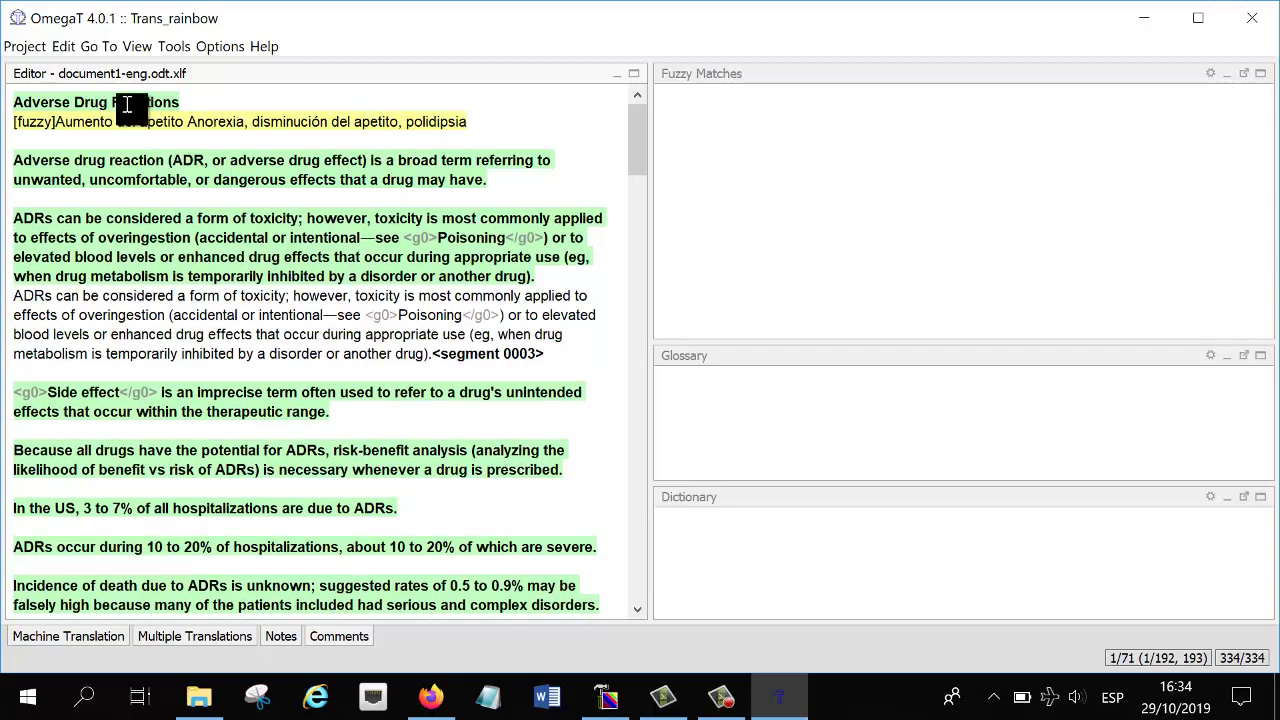
key("Return")
key("Return")
key("Return")
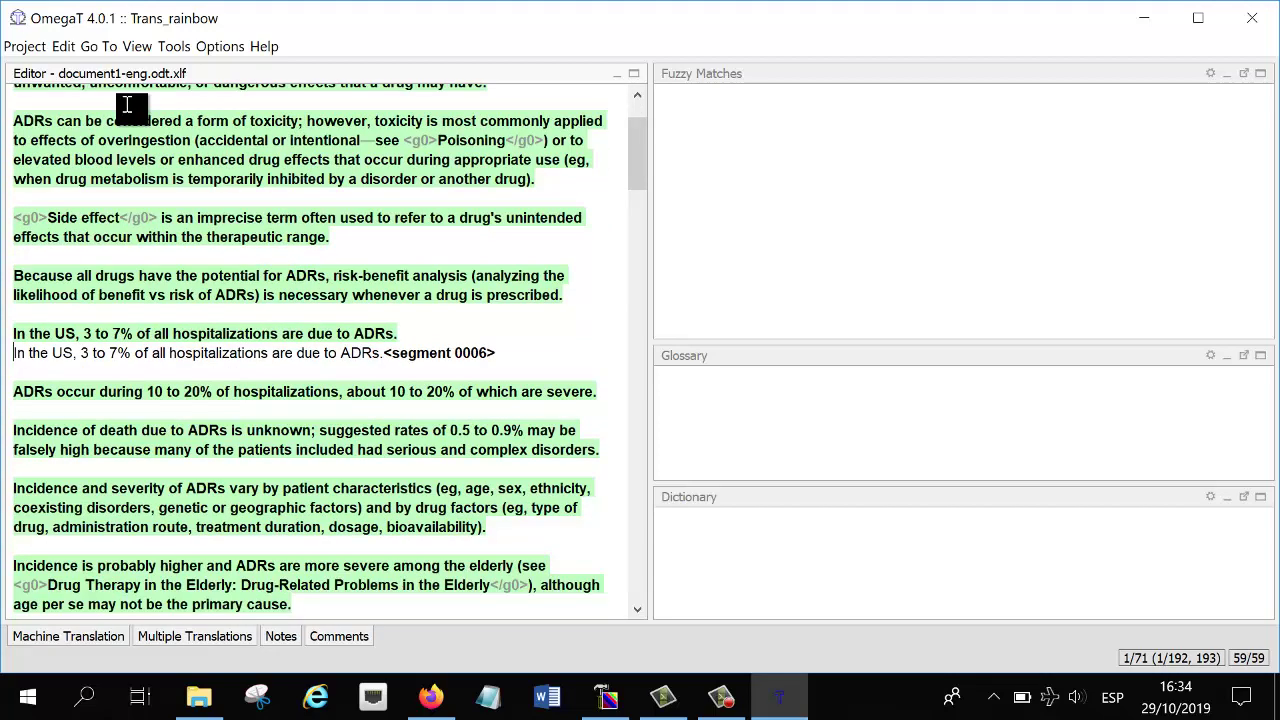
key("Return")
key("Return")
key("Return")
key("Return")
key("Return")
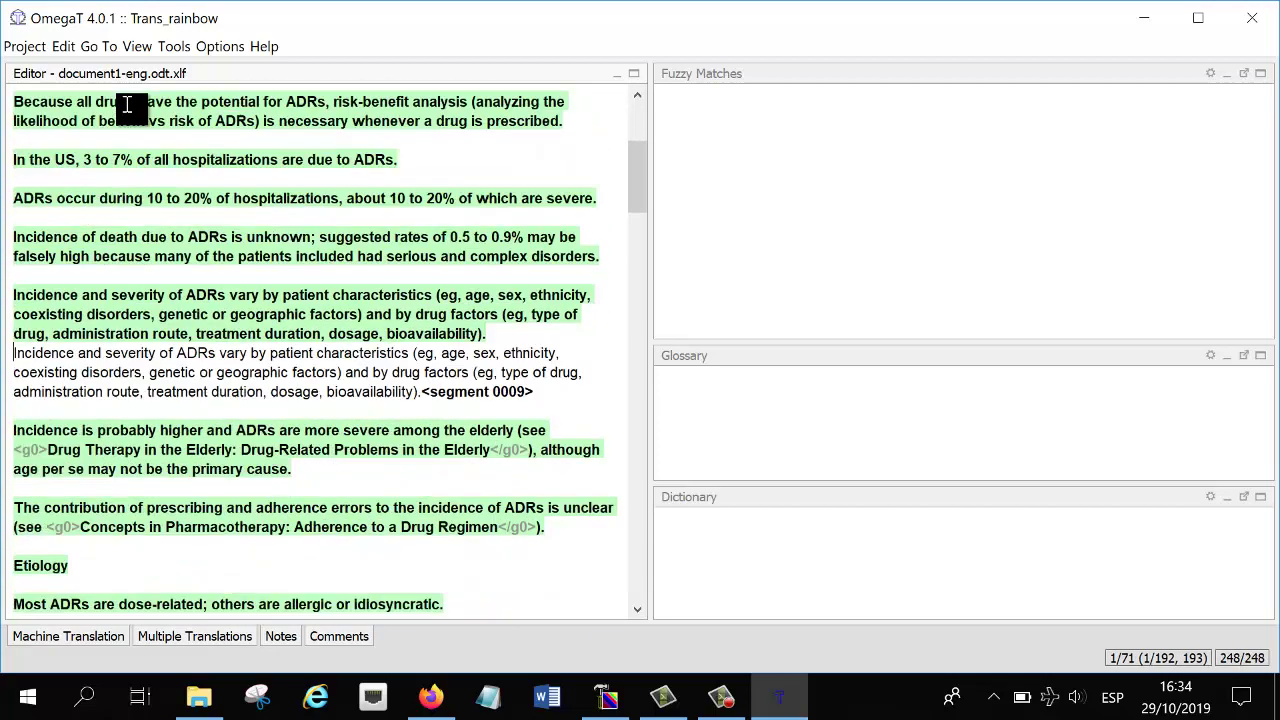
key("Return")
key("Return")
key("Return")
key("Return")
key("Return")
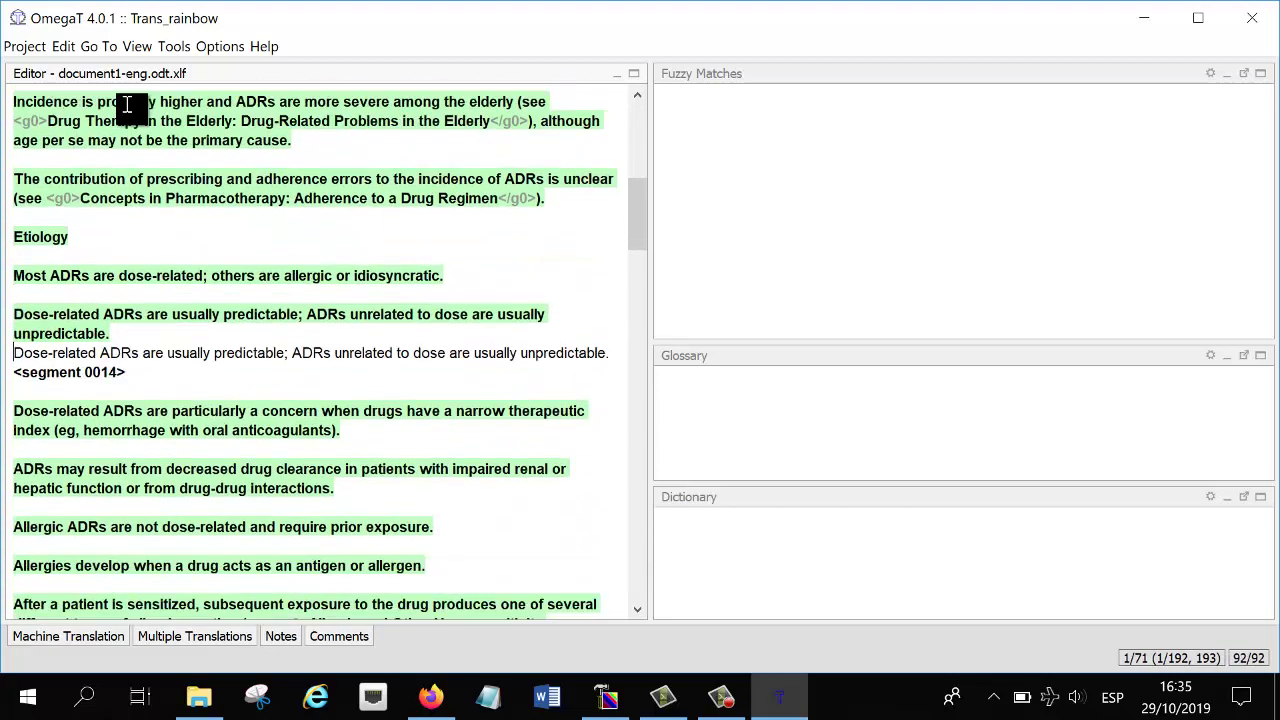
key("Return")
key("Return")
key("Return")
key("Return")
key("Return")
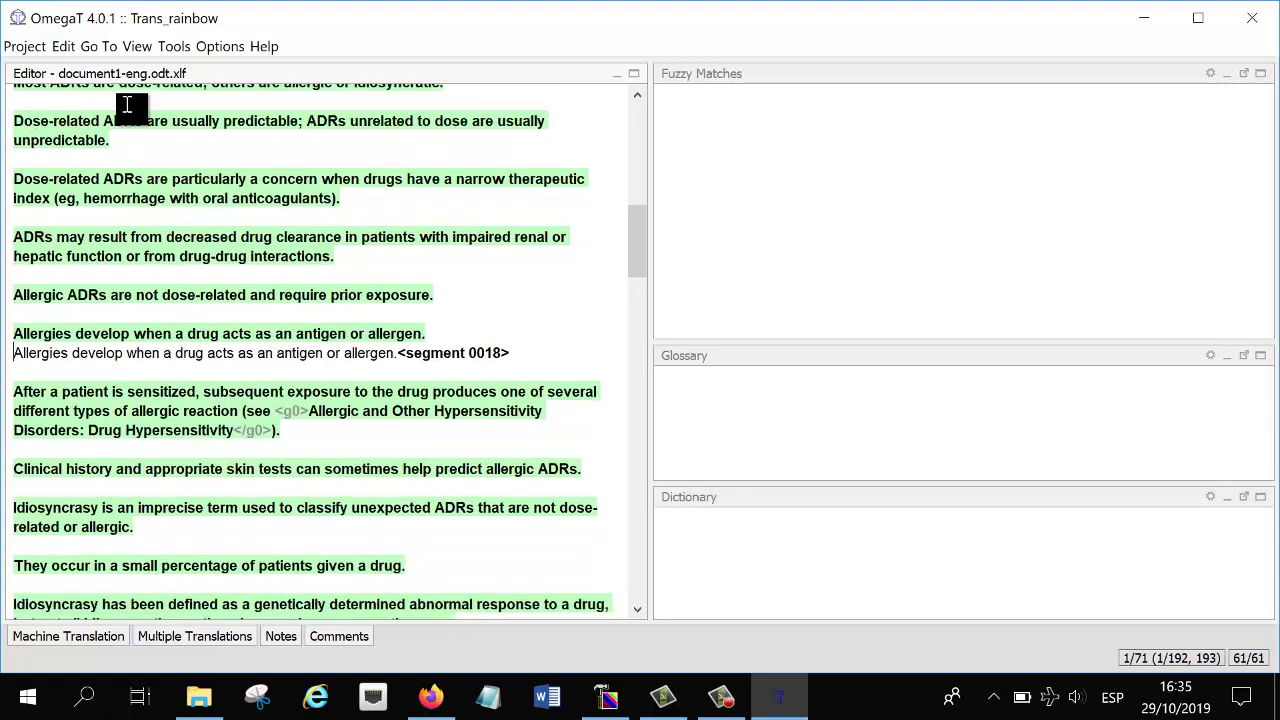
key("Return")
key("Return")
key("Return")
key("Return")
key("Return")
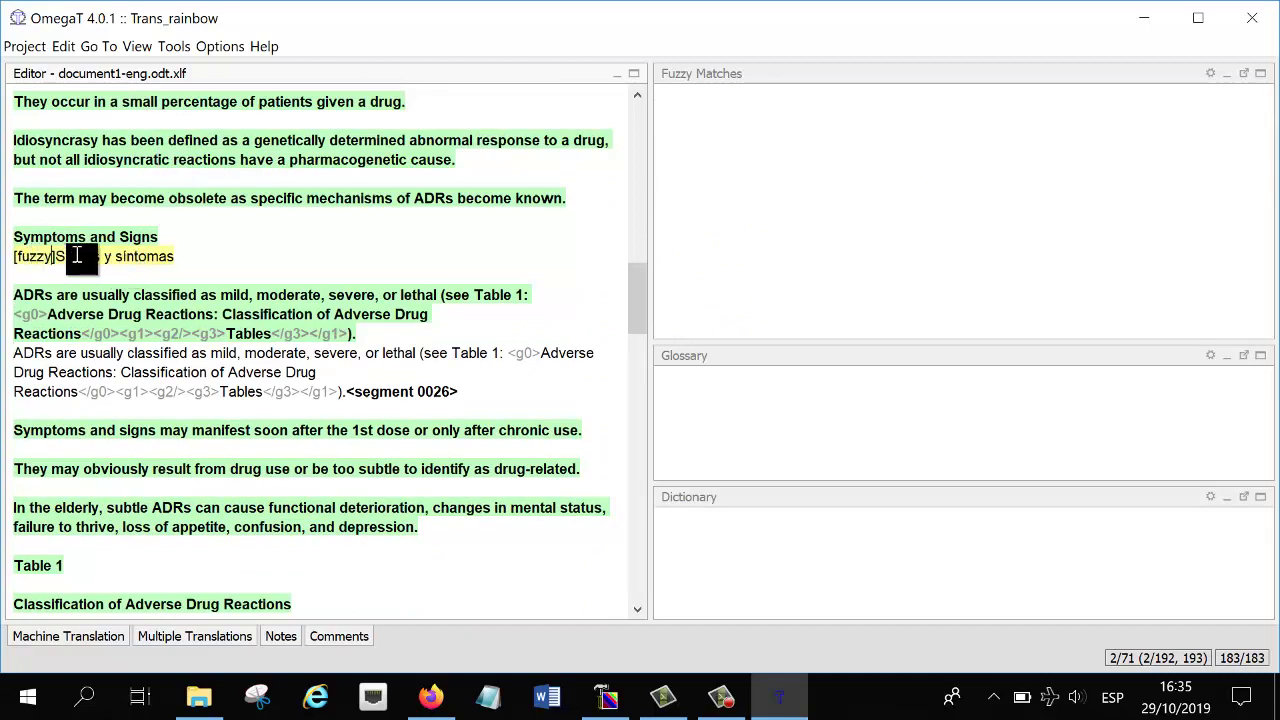
key("Return")
key("Return")
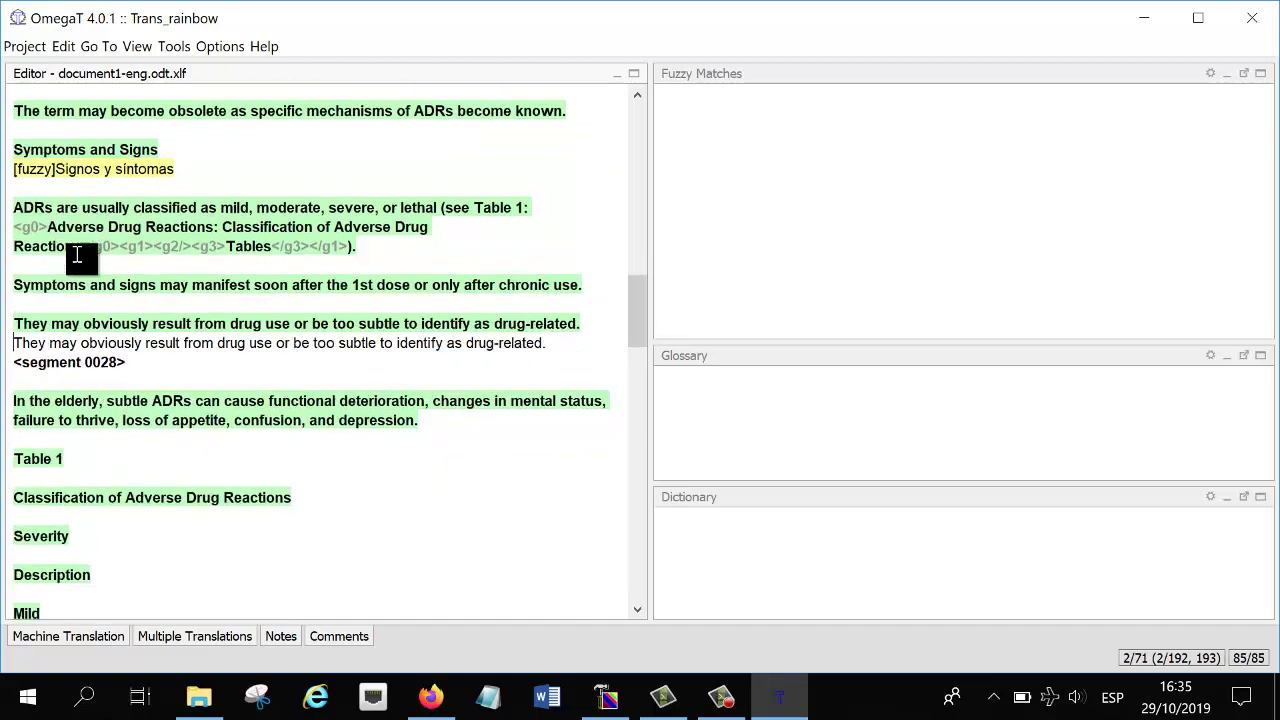
key("Return")
key("Return")
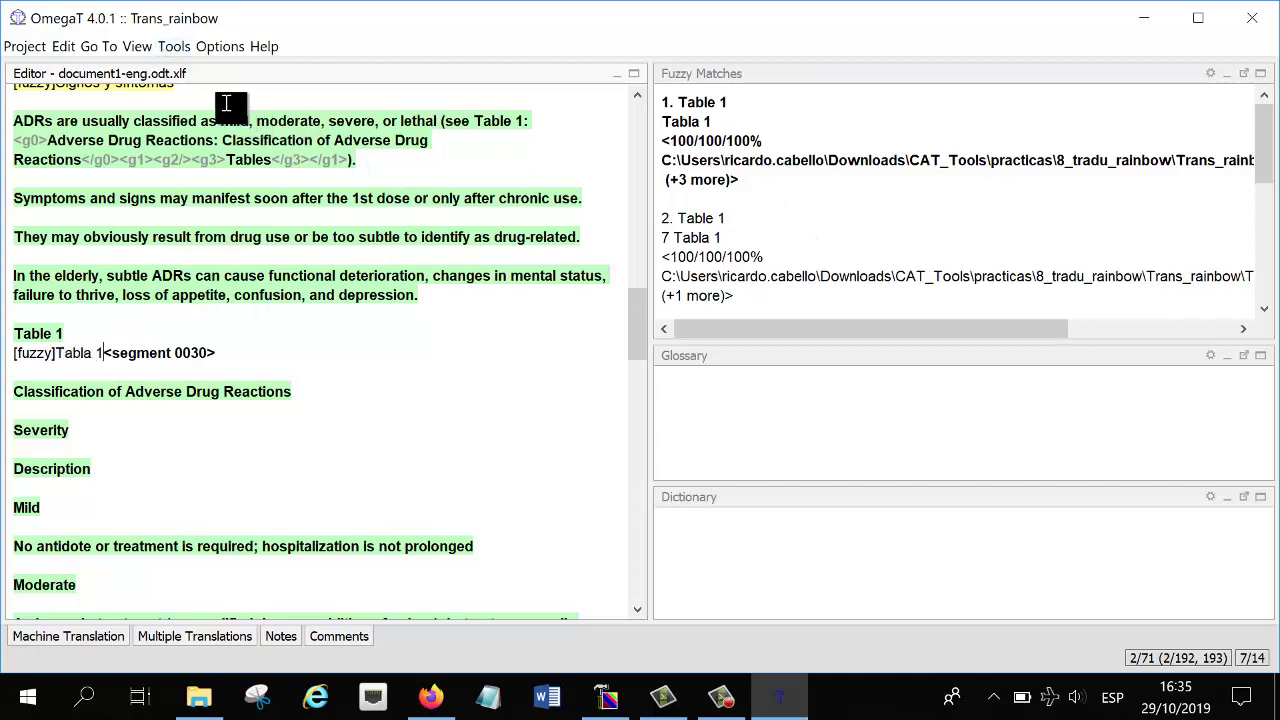
Step: Review the Editing Behaviour Options for inserting source text and the best fuzzy match, and close them unchanged
left_click(170, 48)
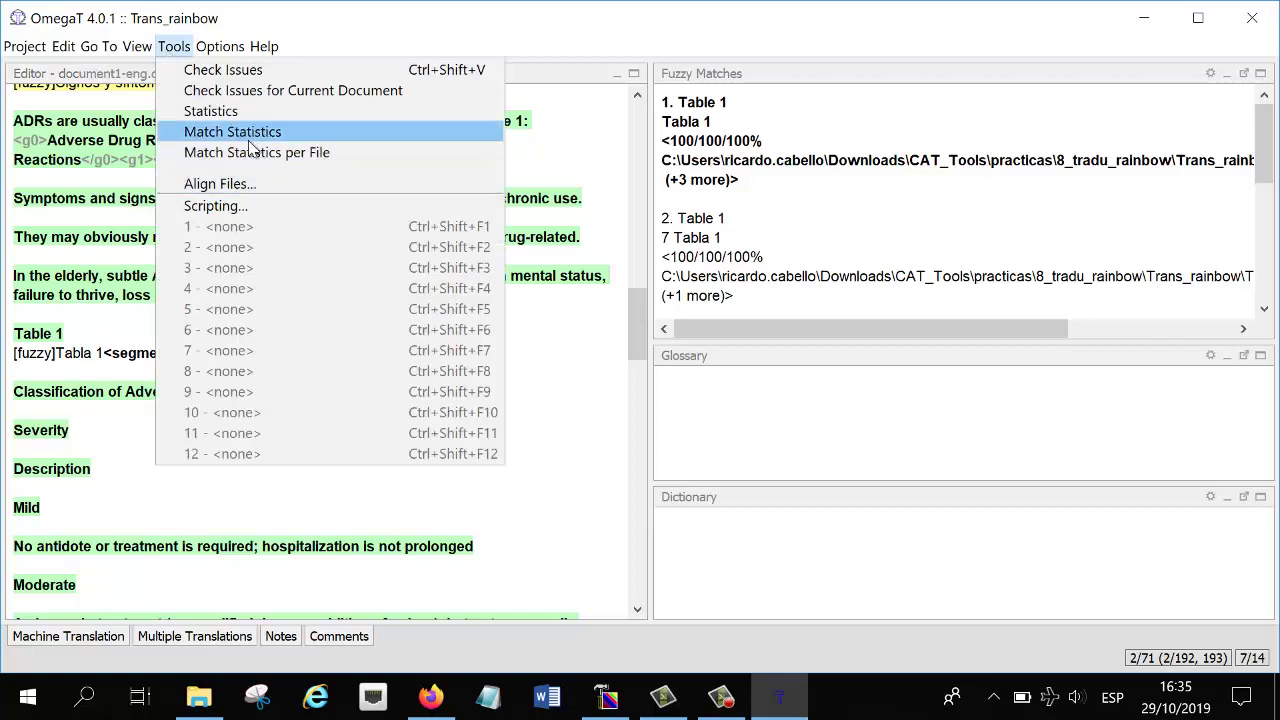
mouse_move(216, 52)
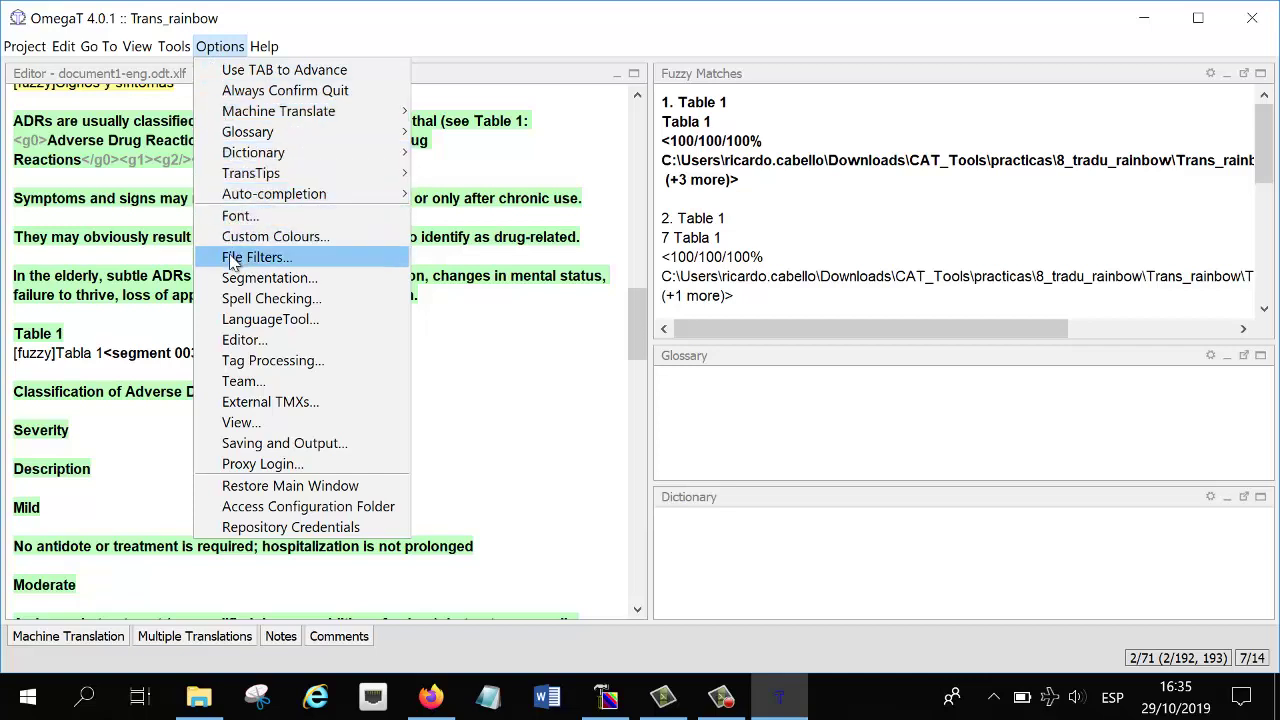
left_click(275, 343)
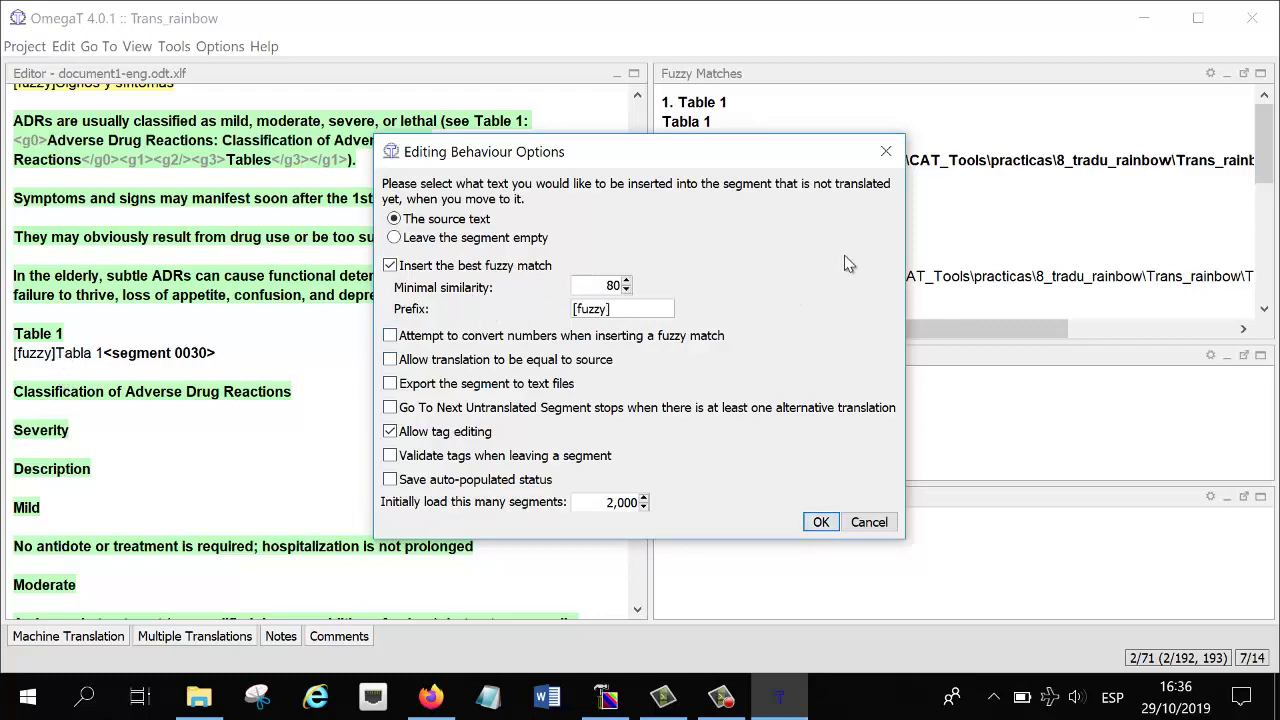
left_click(888, 151)
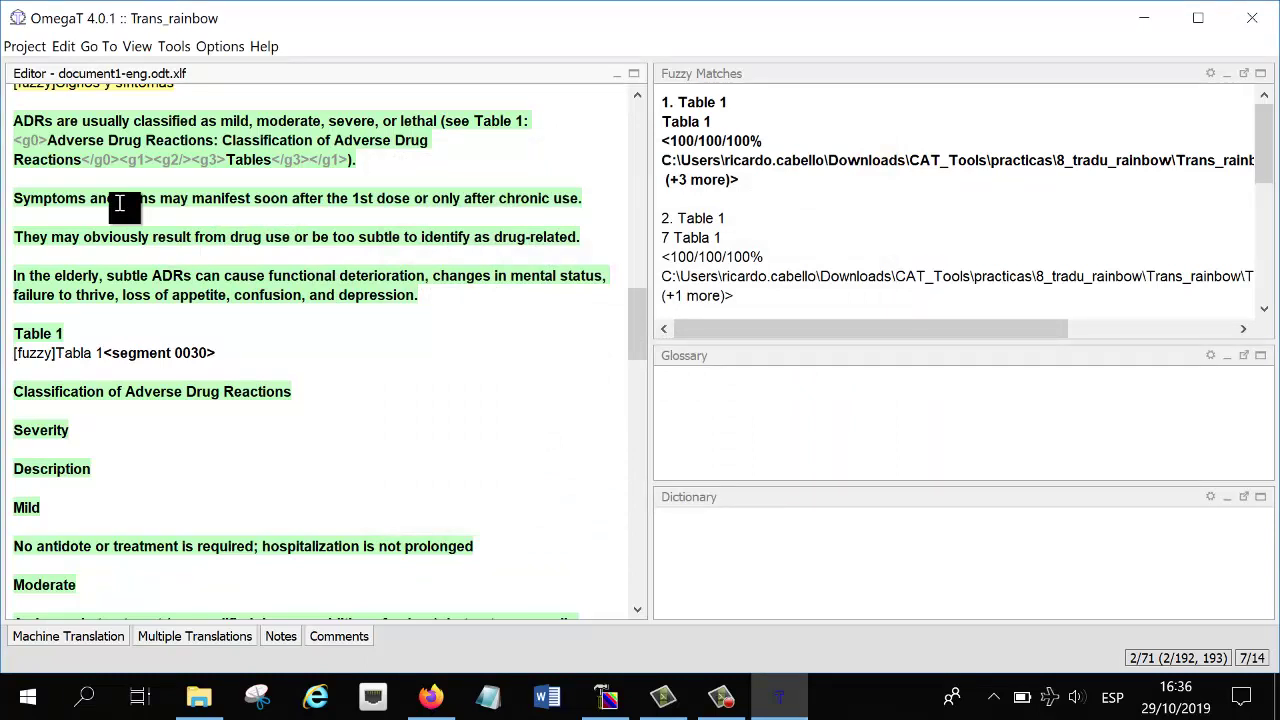
Step: Continue through the untranslated segments of document1-eng.odt.xlf up to segment 50, keeping the inserted fuzzy matches
key("ctrl+u")
key("ctrl+u")
key("ctrl+u")
key("ctrl+u")
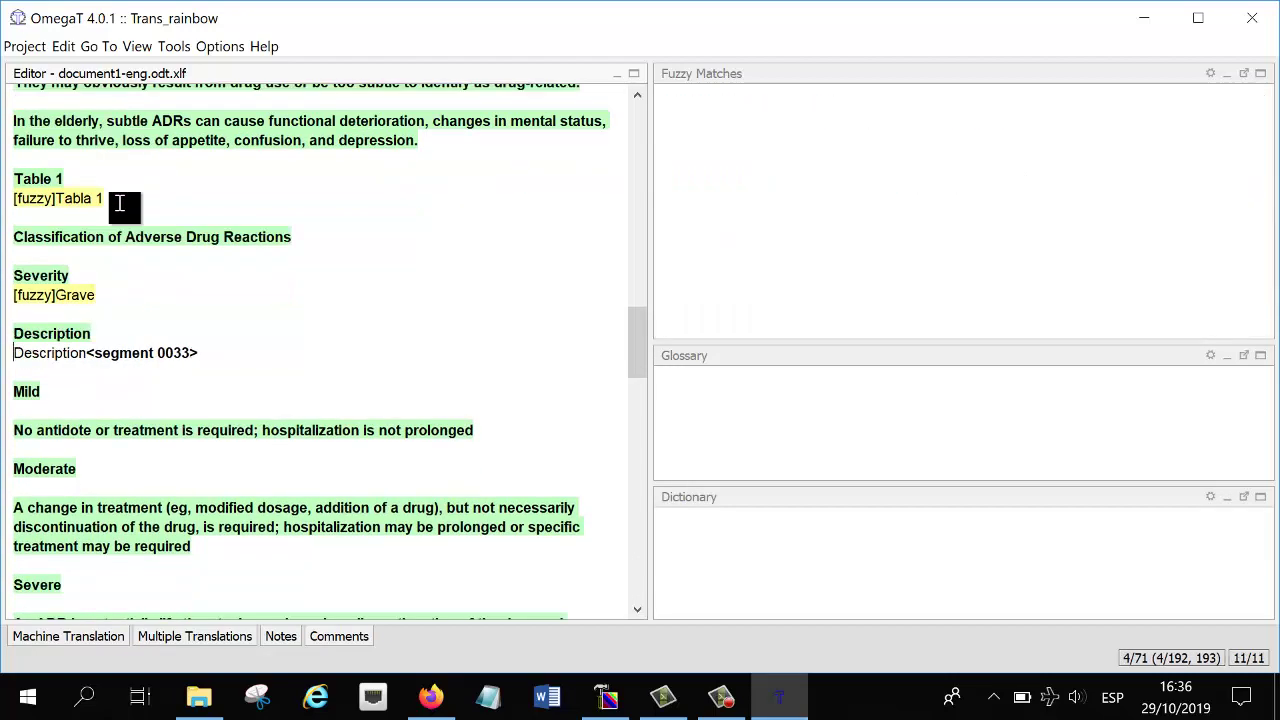
key("ctrl+u")
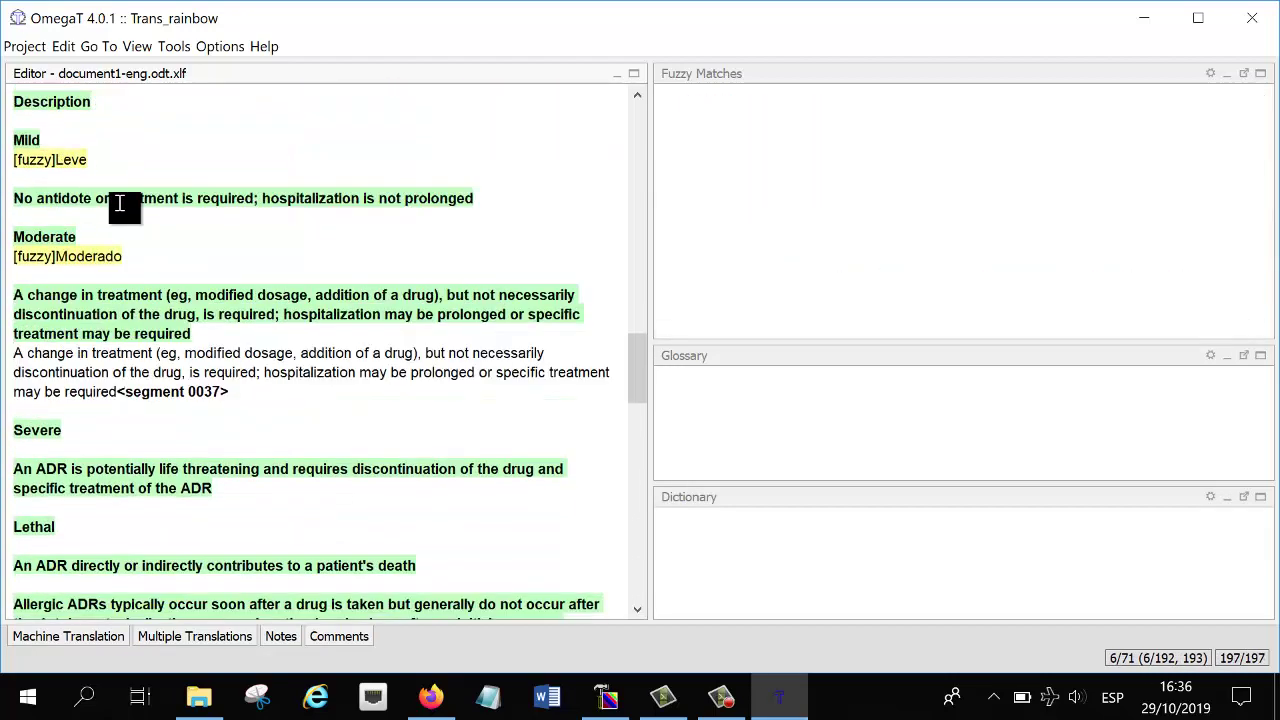
key("ctrl+u")
key("ctrl+u")
key("ctrl+u")
key("ctrl+u")
key("ctrl+u")
key("ctrl+u")
key("ctrl+u")
key("ctrl+u")
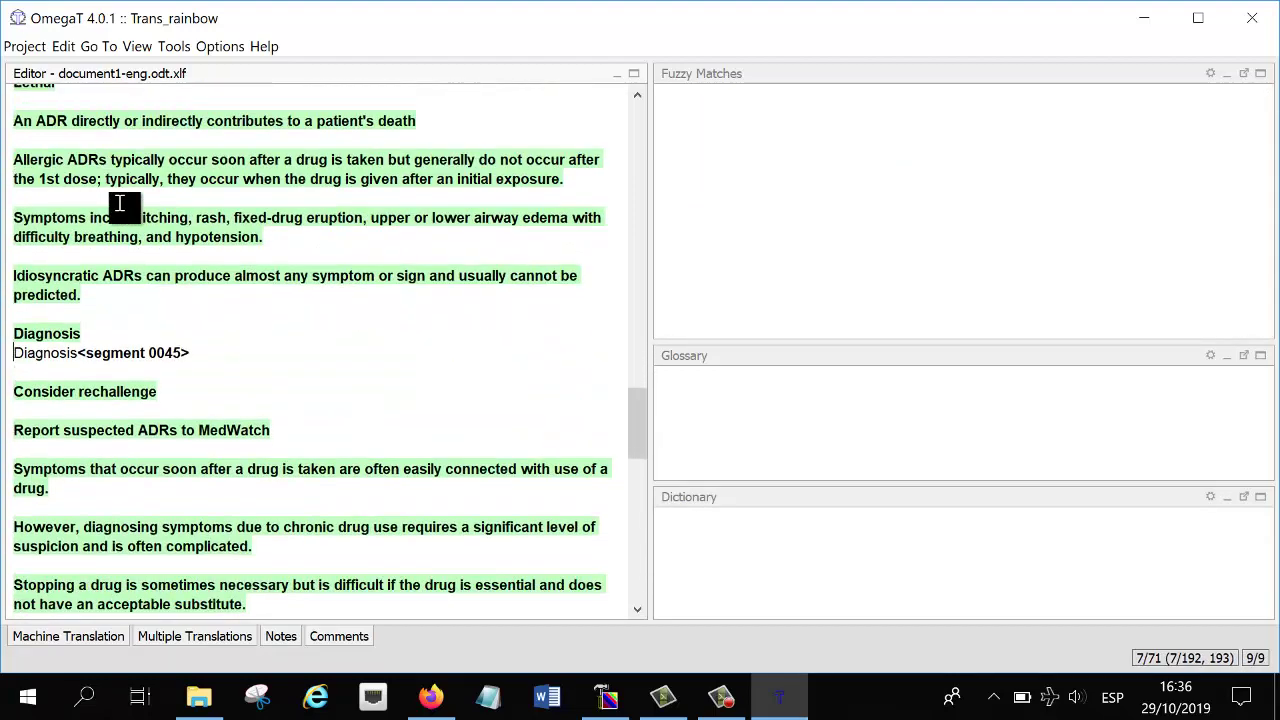
key("ctrl+u")
key("ctrl+u")
key("ctrl+u")
key("ctrl+u")
key("ctrl+u")
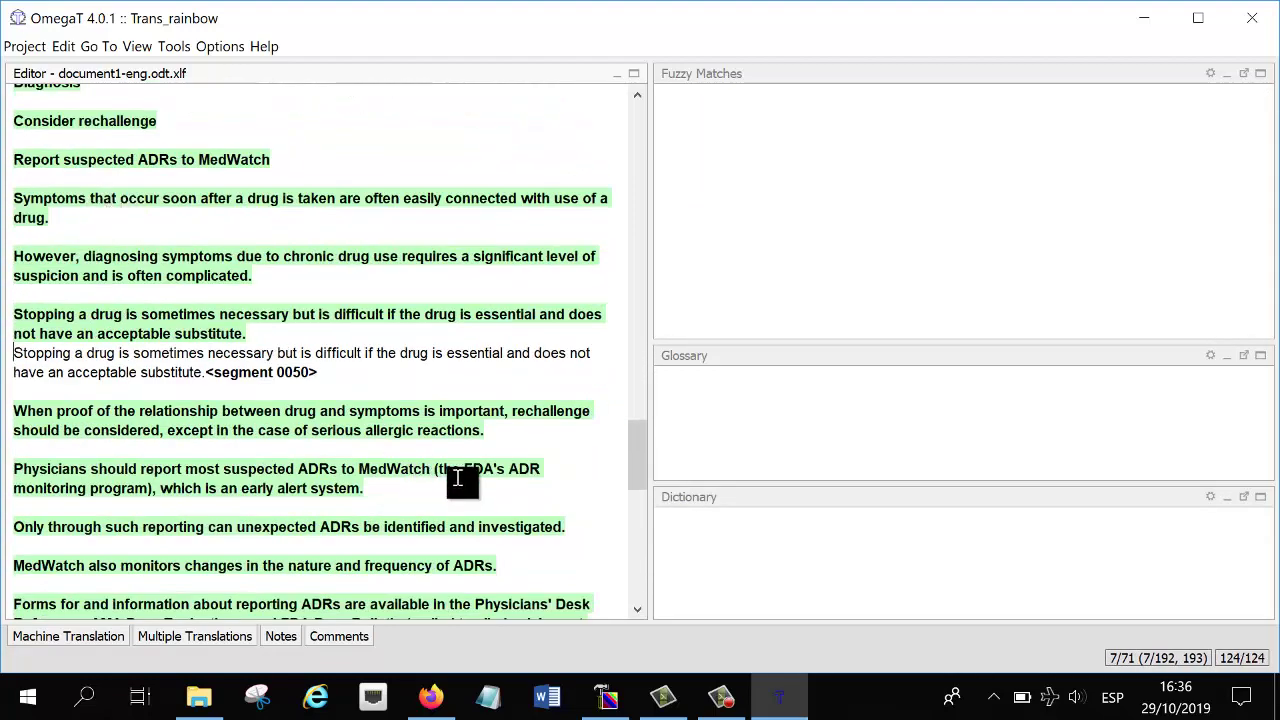
Step: Check the Glossary pane and the project's glossary folder in File Explorer, and return to OmegaT
left_click(699, 411)
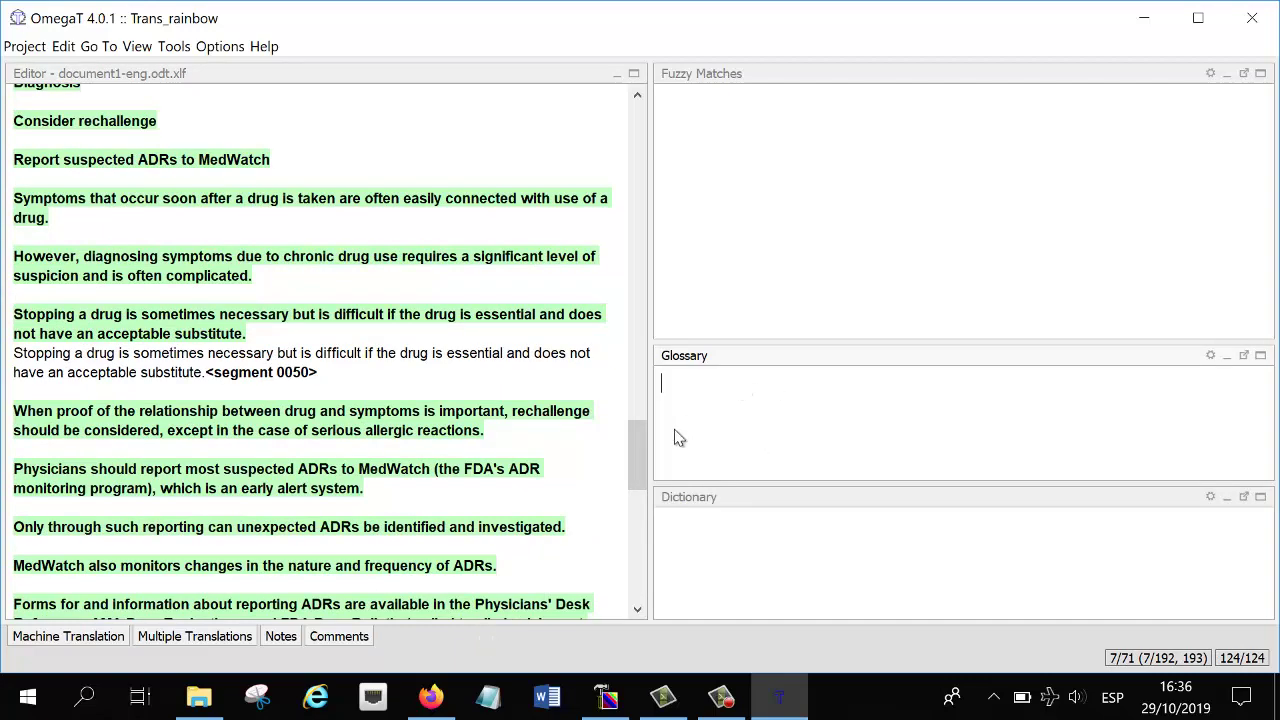
left_click(199, 697)
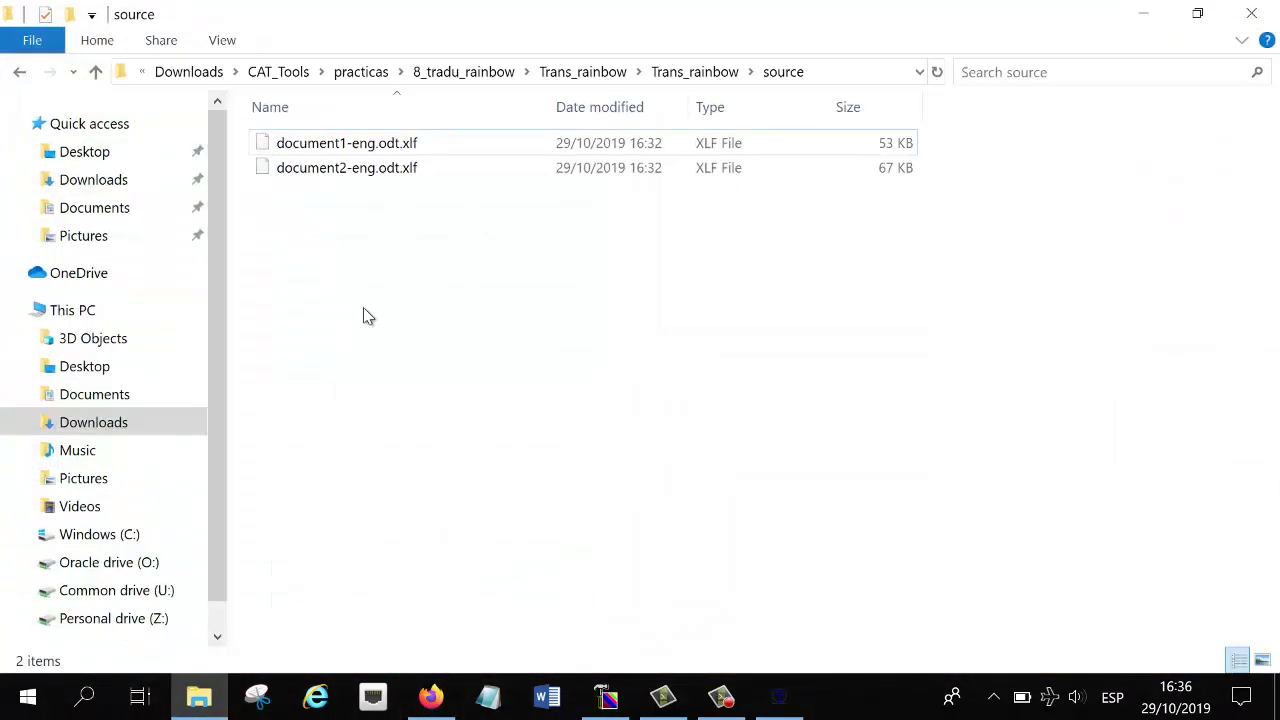
left_click(684, 78)
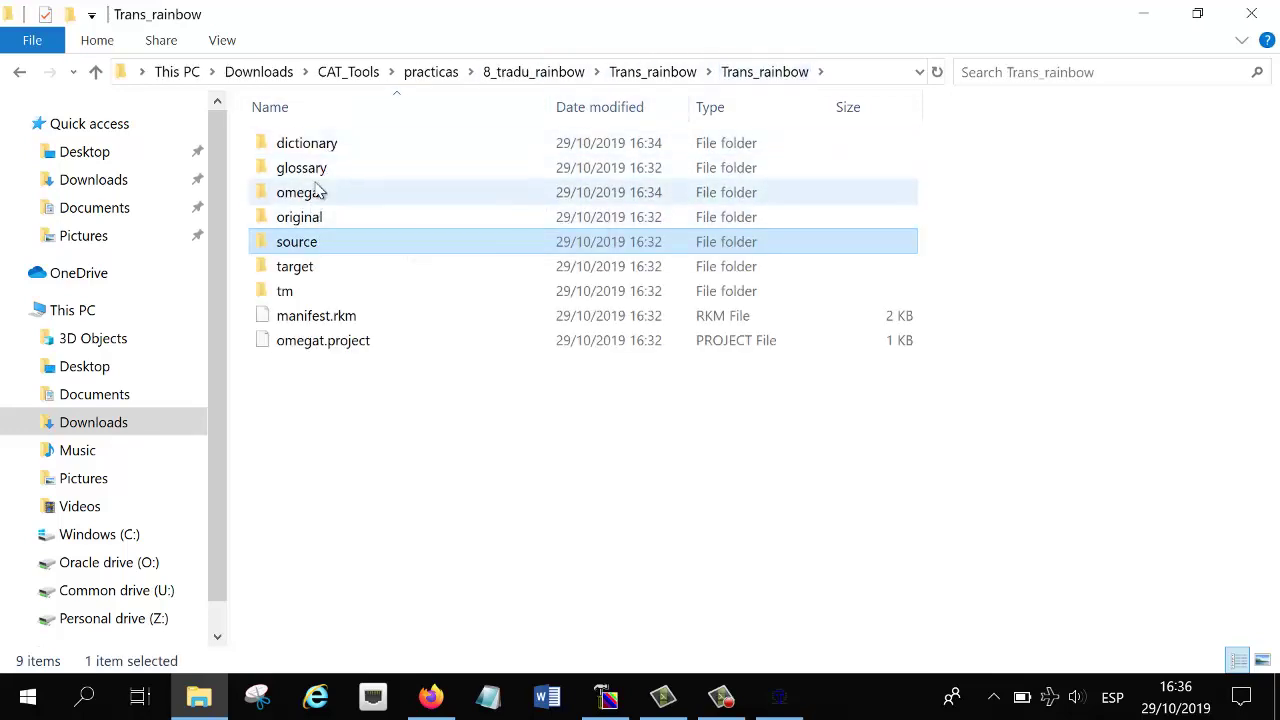
left_click(316, 175)
double_click(316, 172)
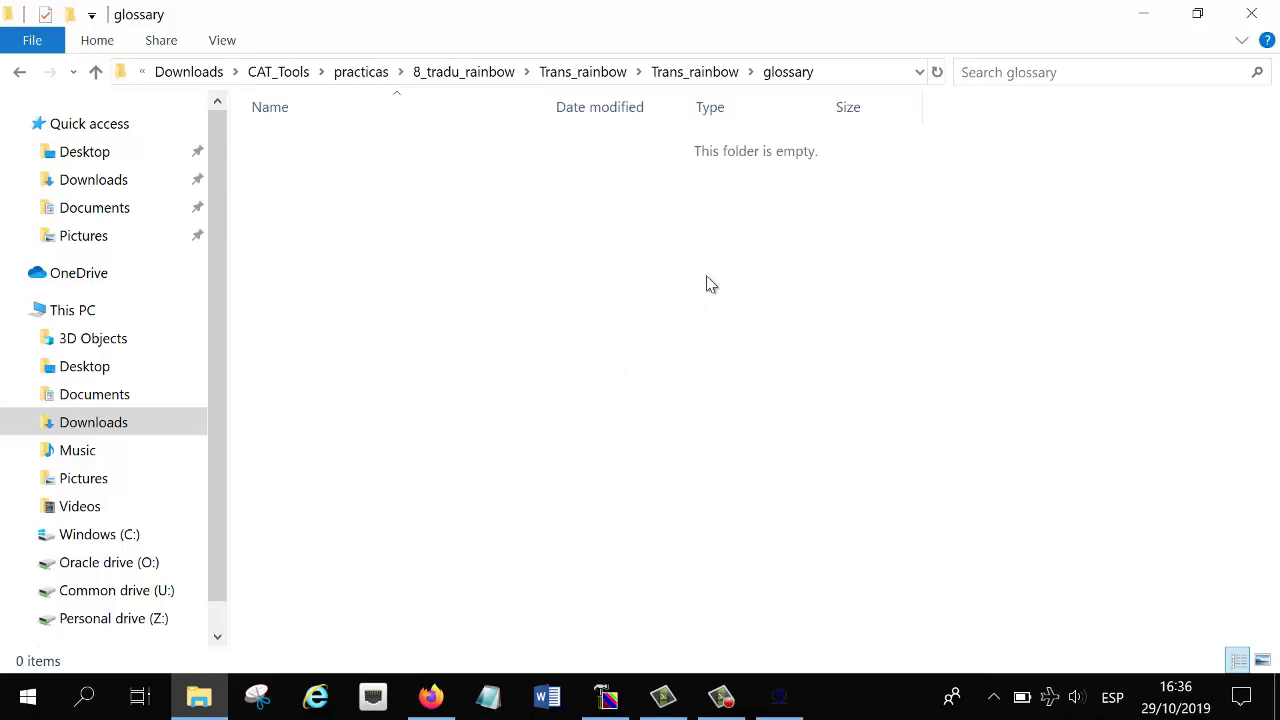
left_click(777, 698)
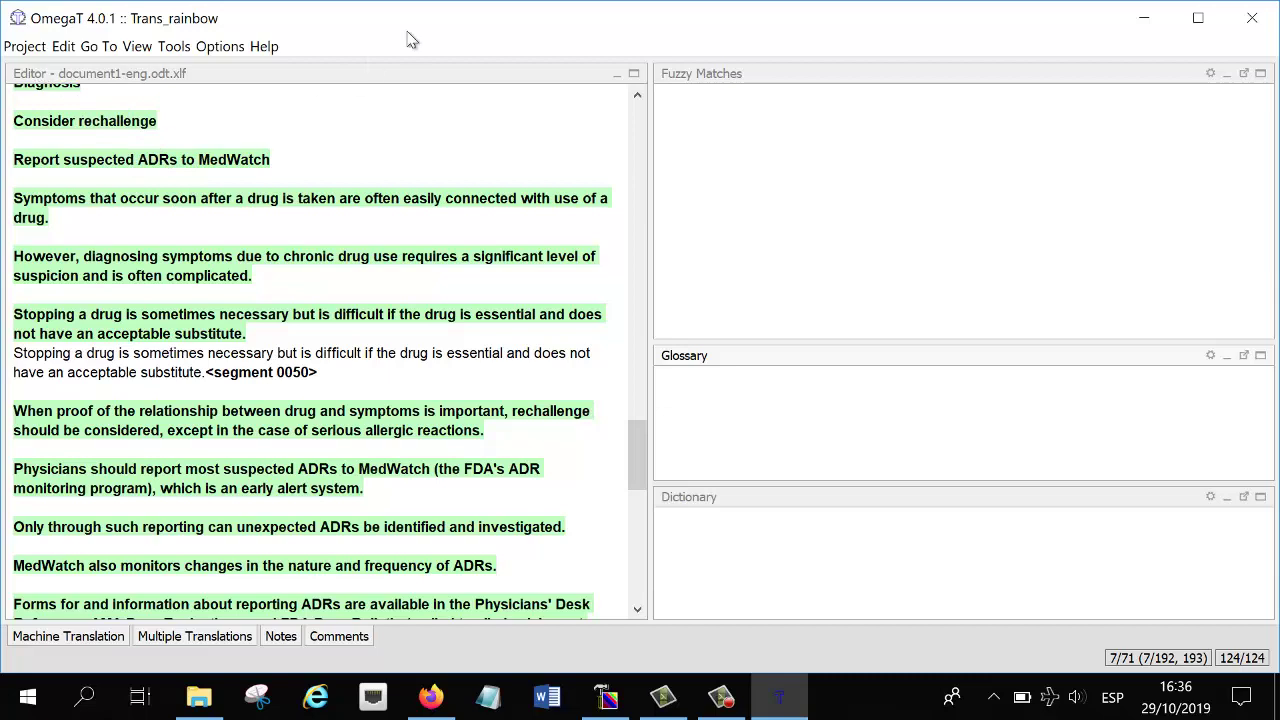
Step: Create the translated documents for the whole Trans_rainbow project
left_click(1197, 17)
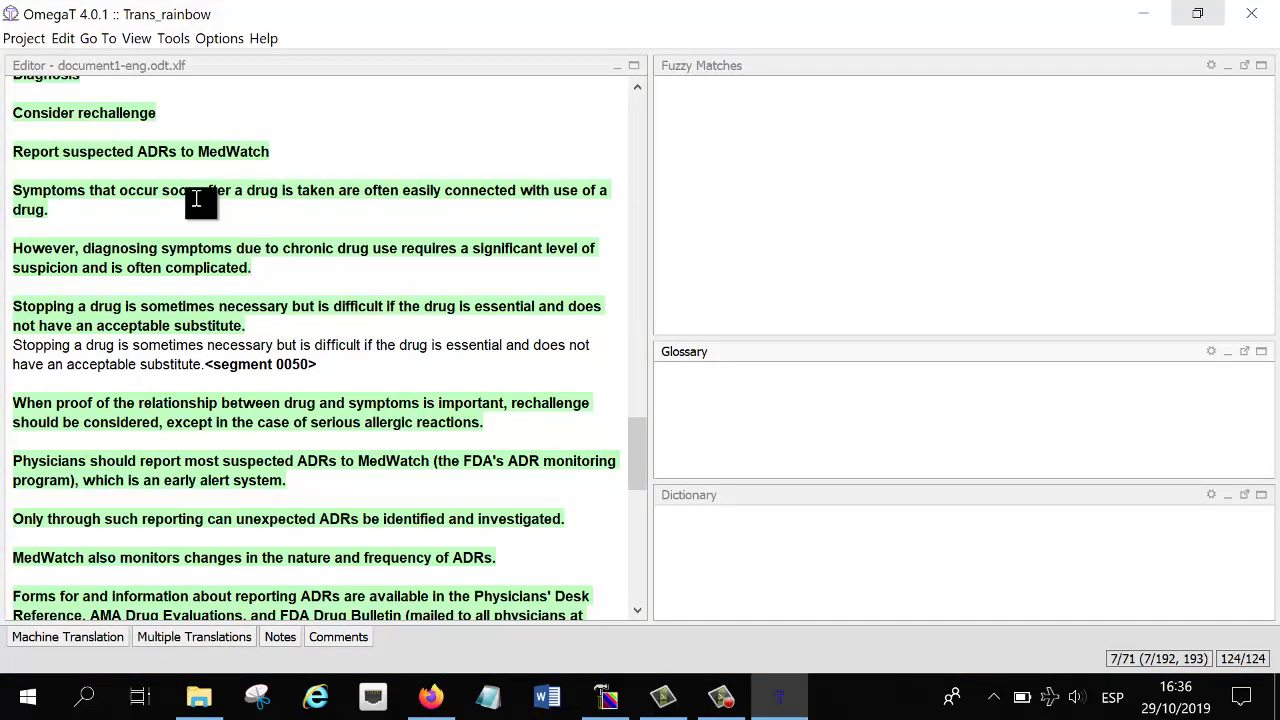
left_click(25, 40)
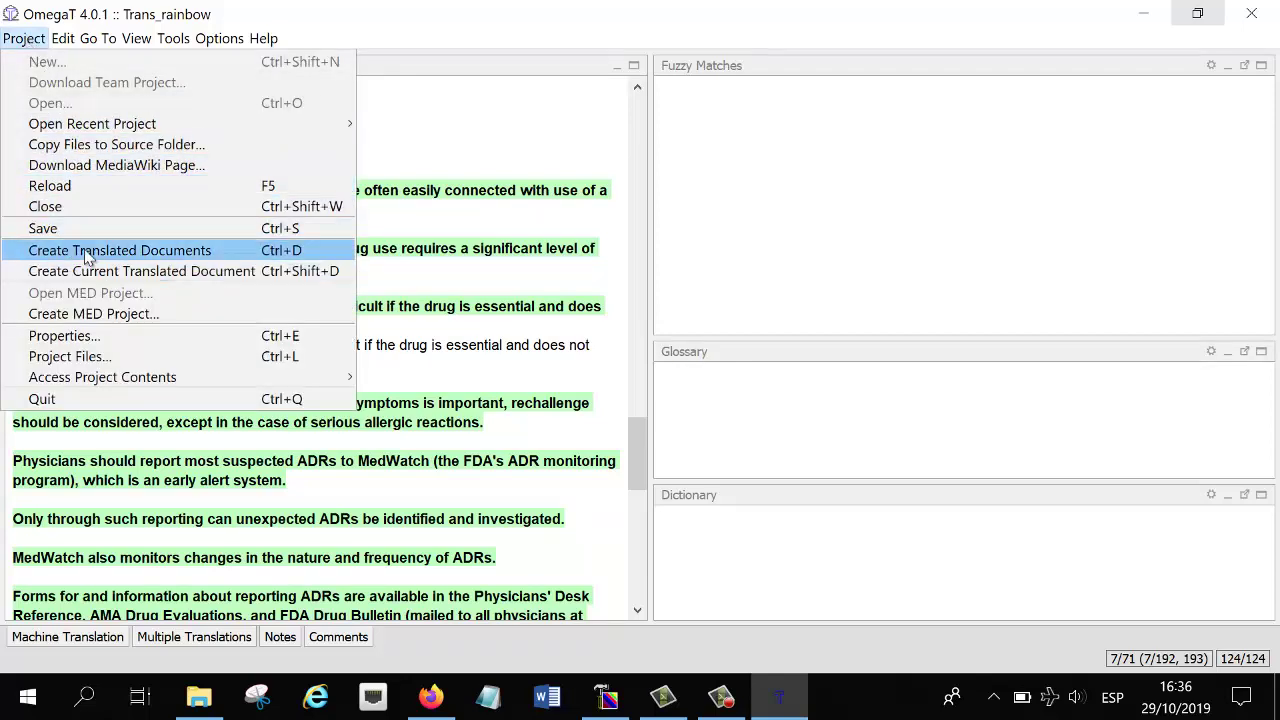
left_click(137, 255)
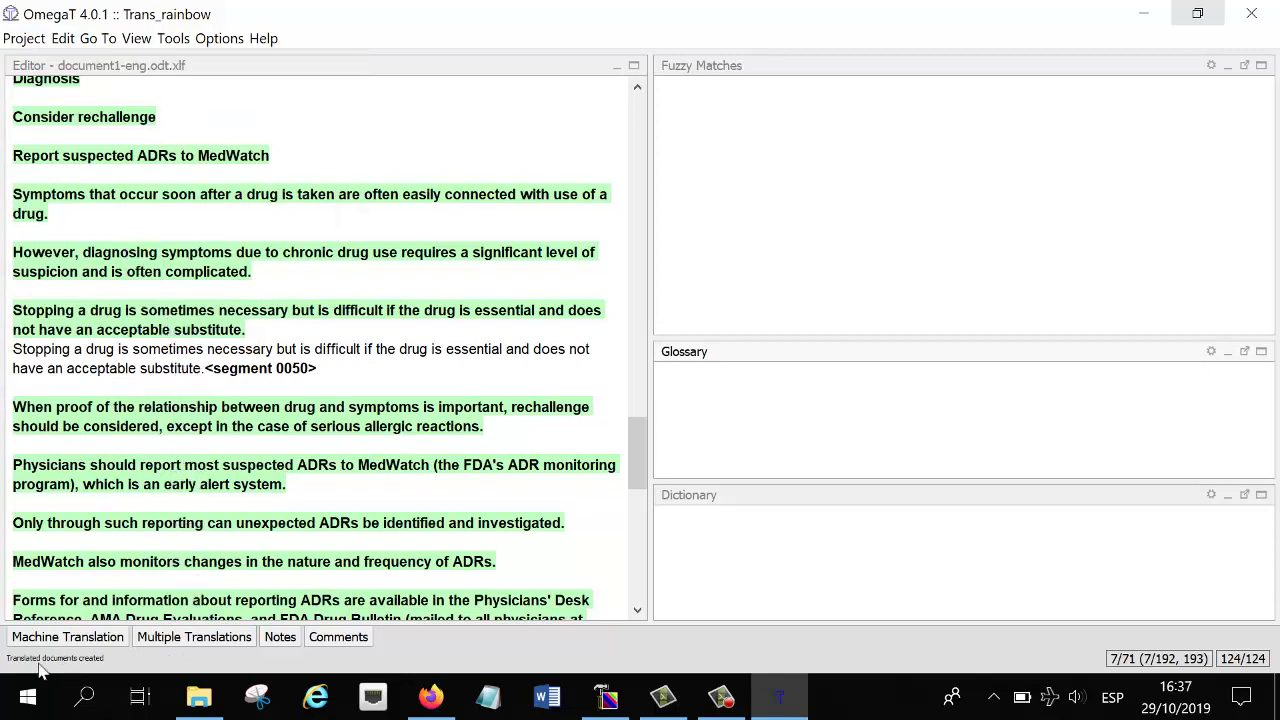
Step: Switch to File Explorer and check the translated XLF files in the project's target folder
left_click(199, 697)
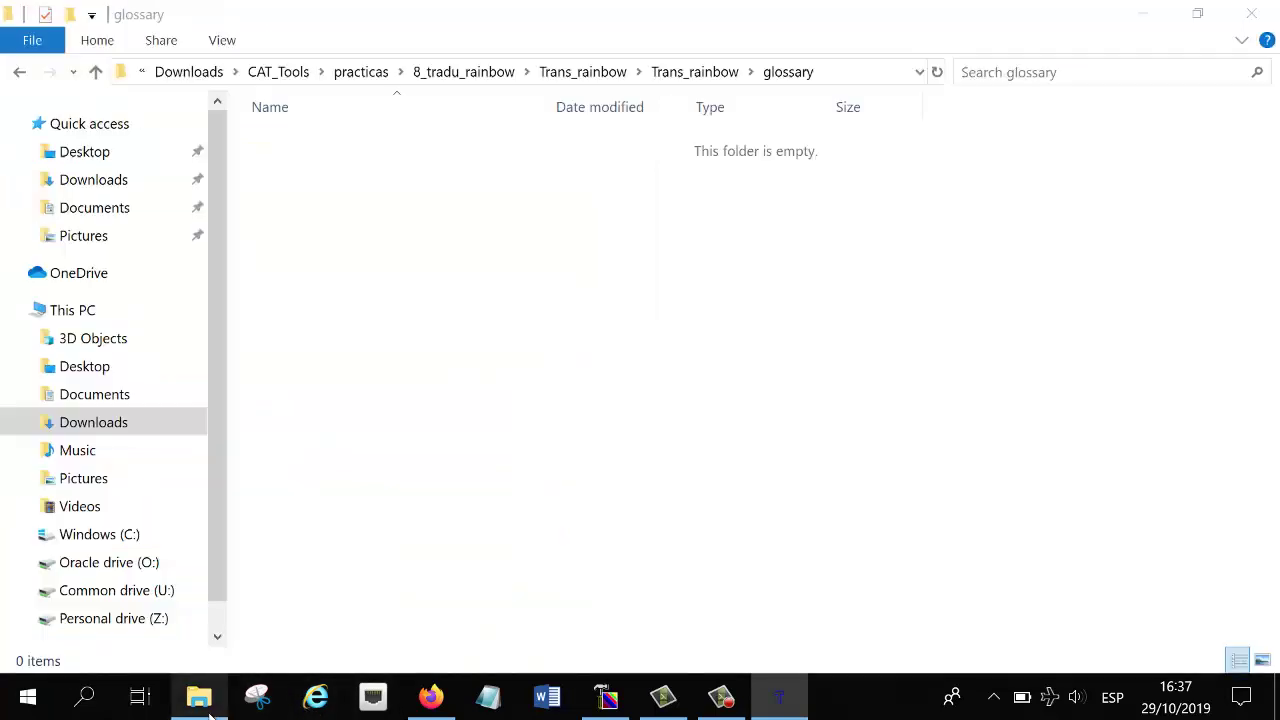
left_click(694, 72)
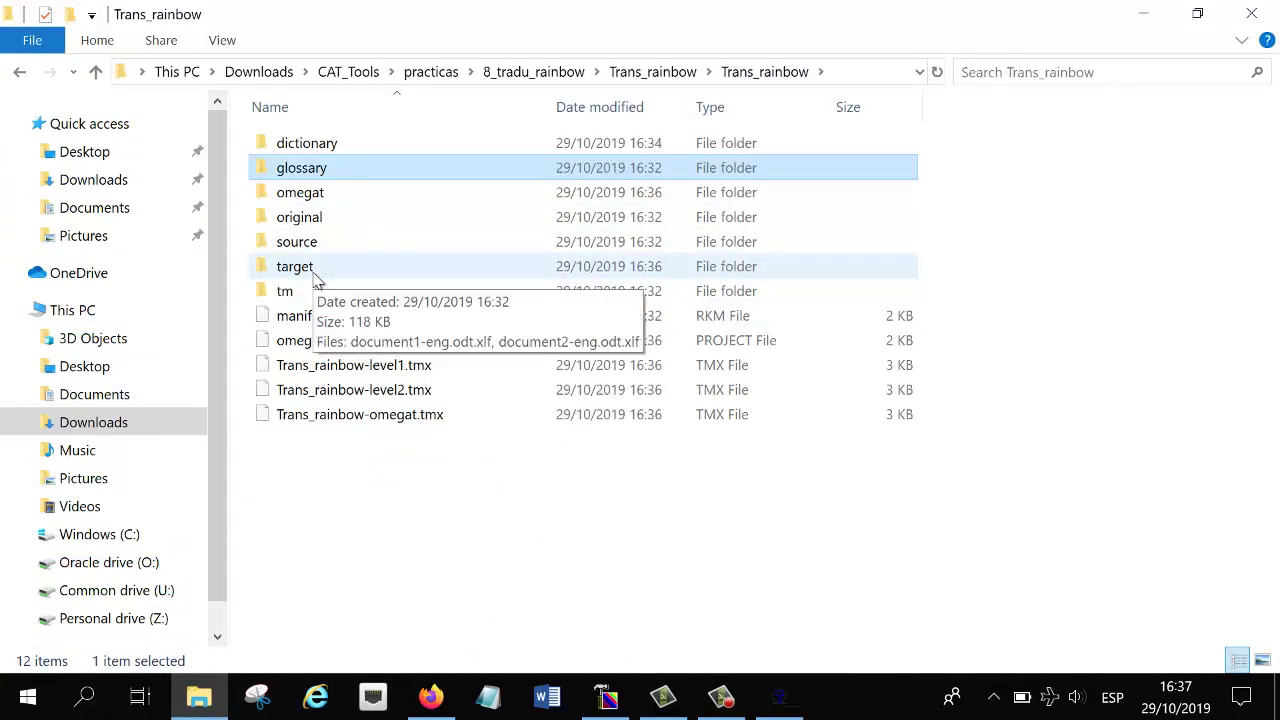
double_click(314, 277)
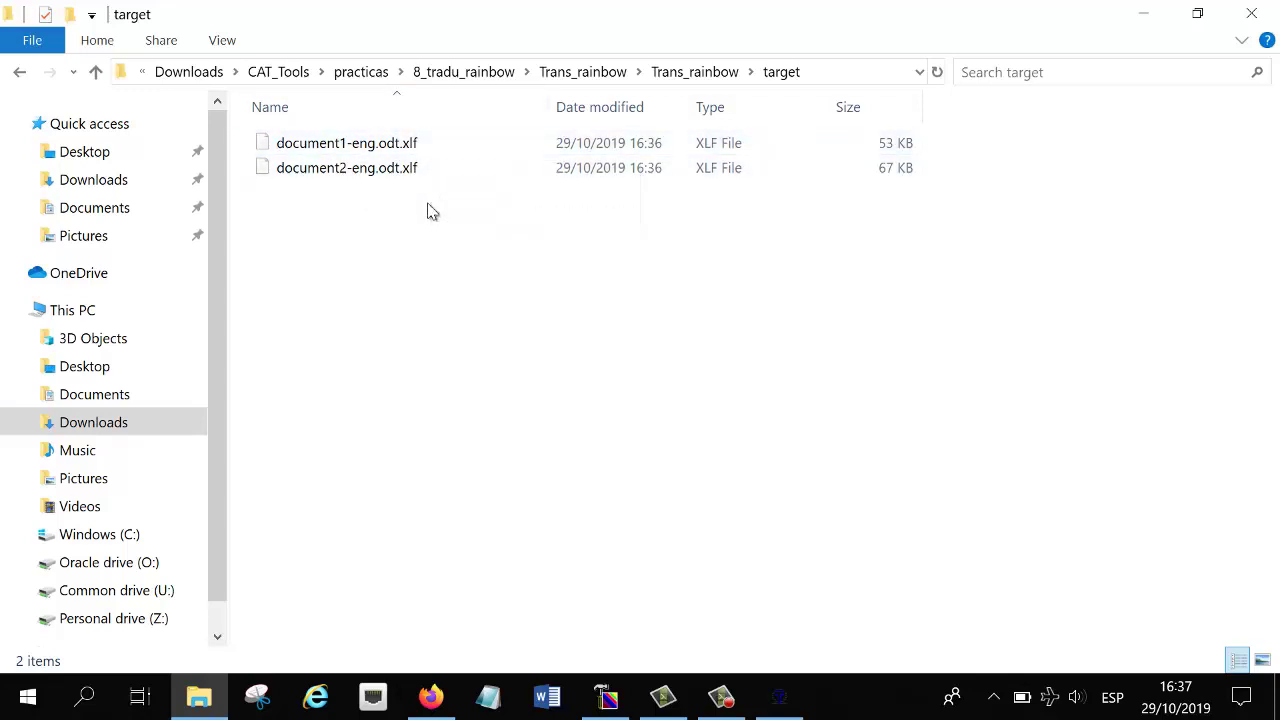
left_click(398, 172)
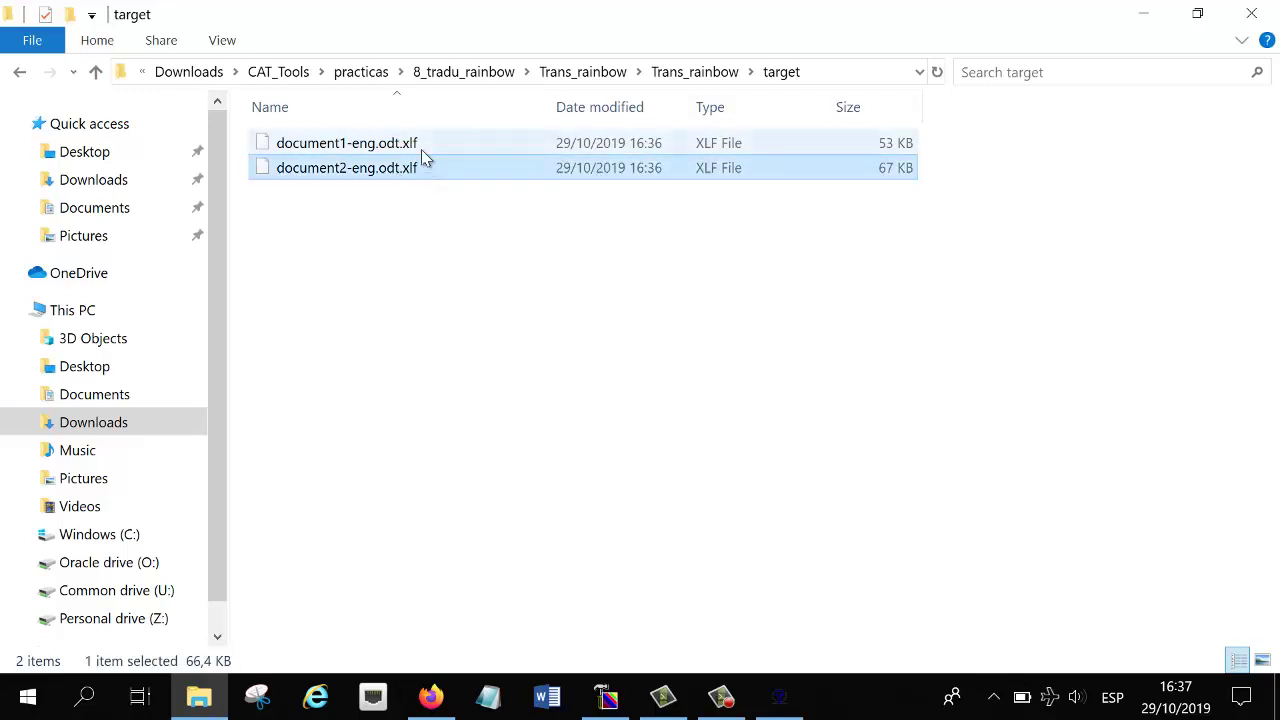
left_click(421, 149)
left_click(411, 179)
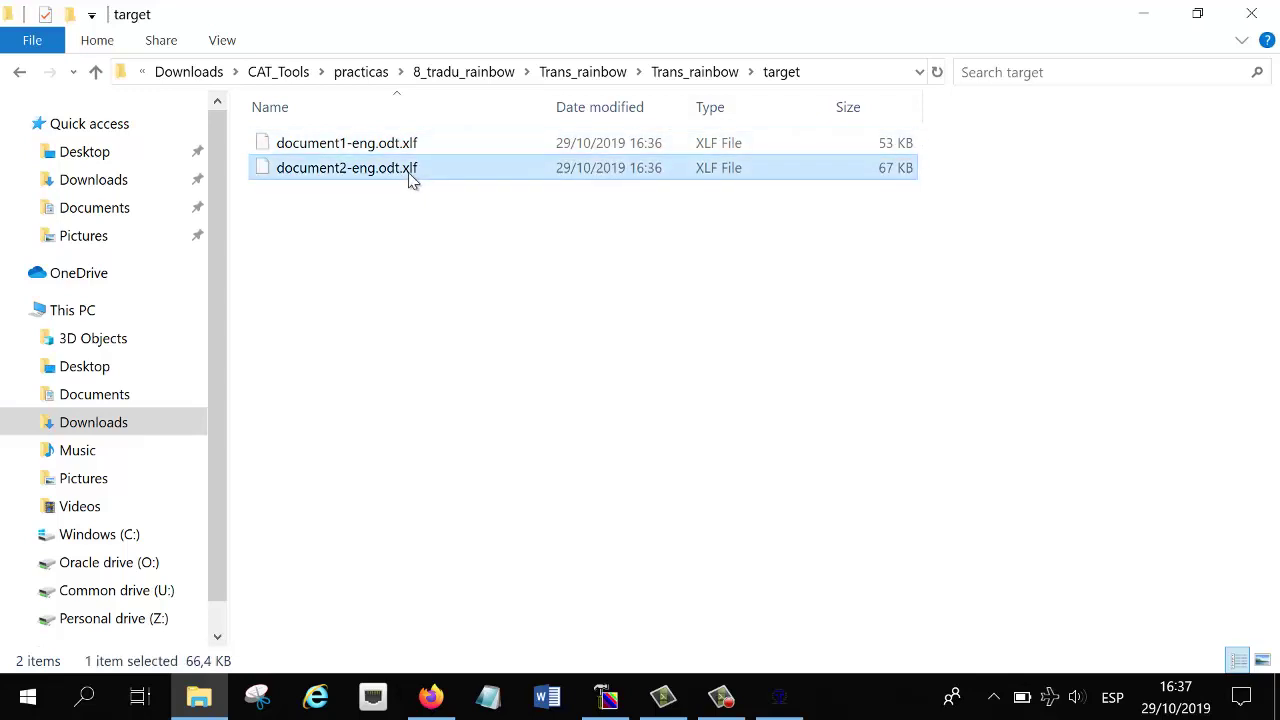
left_click(418, 150)
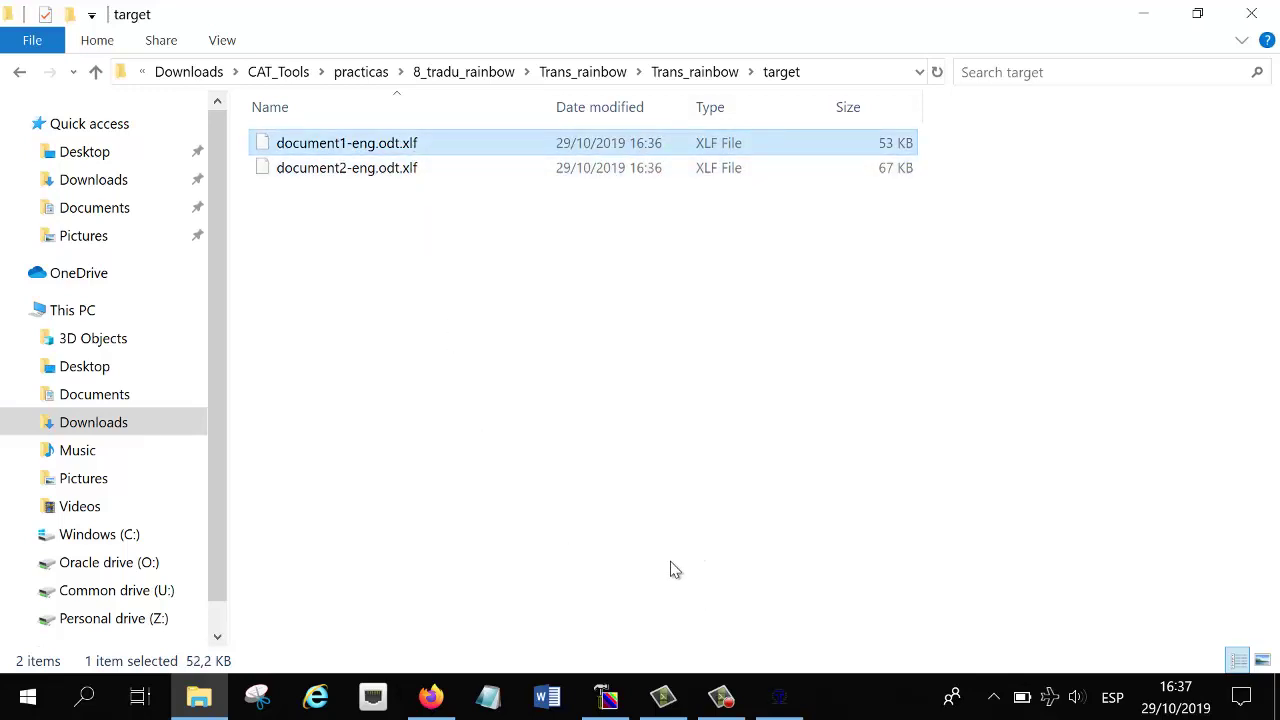
Step: Switch to Rainbow and remove document1-eng.odt and document2-eng.odt from Input List 1
mouse_move(609, 706)
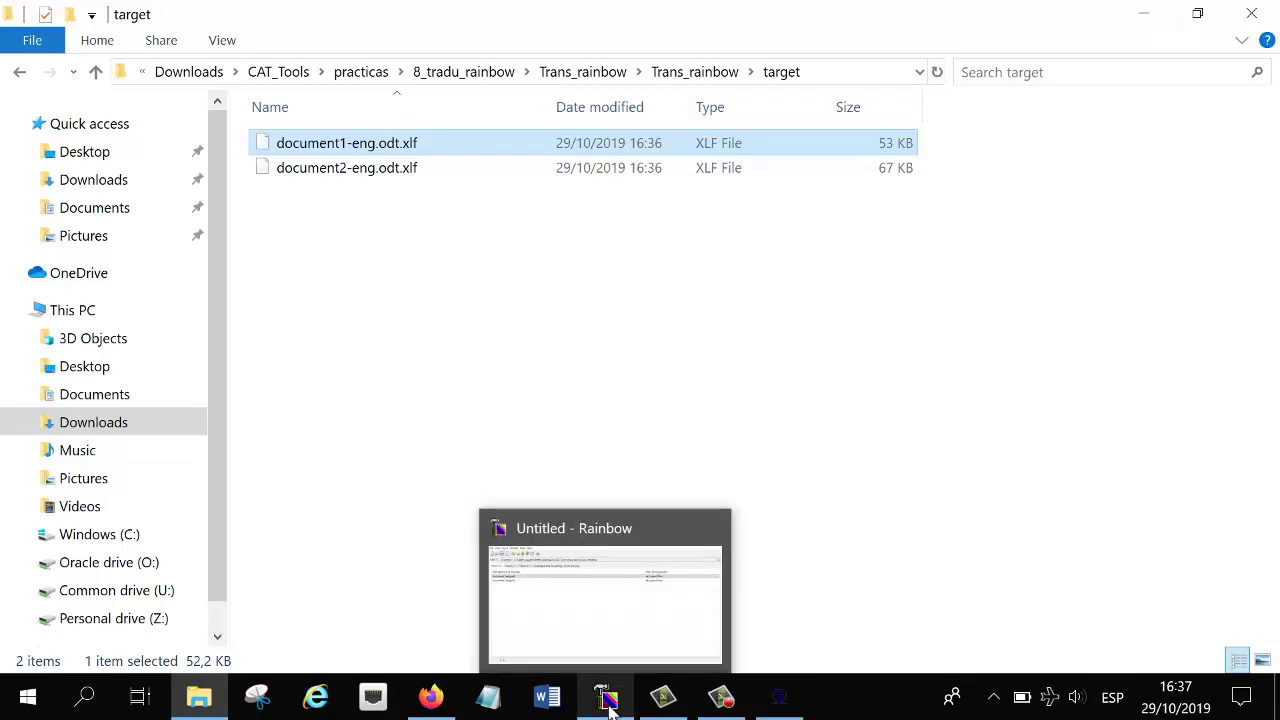
left_click(609, 703)
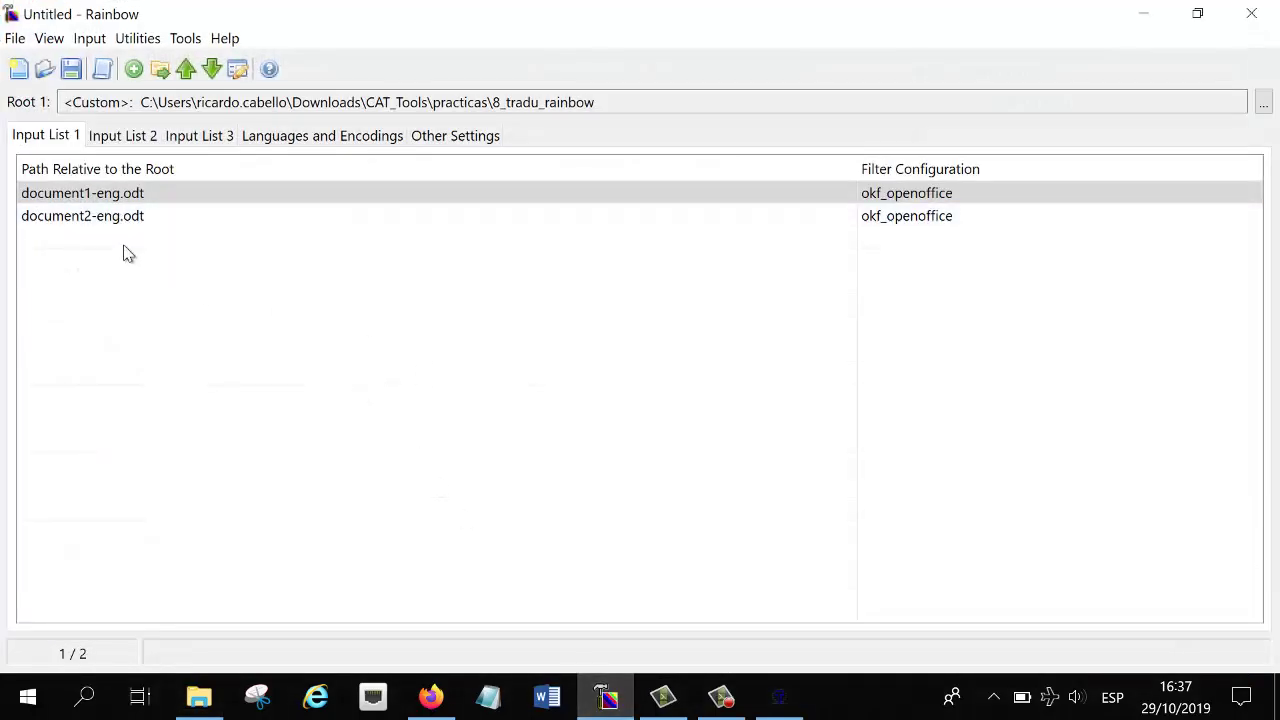
left_click(112, 197)
left_click(113, 226, "shift")
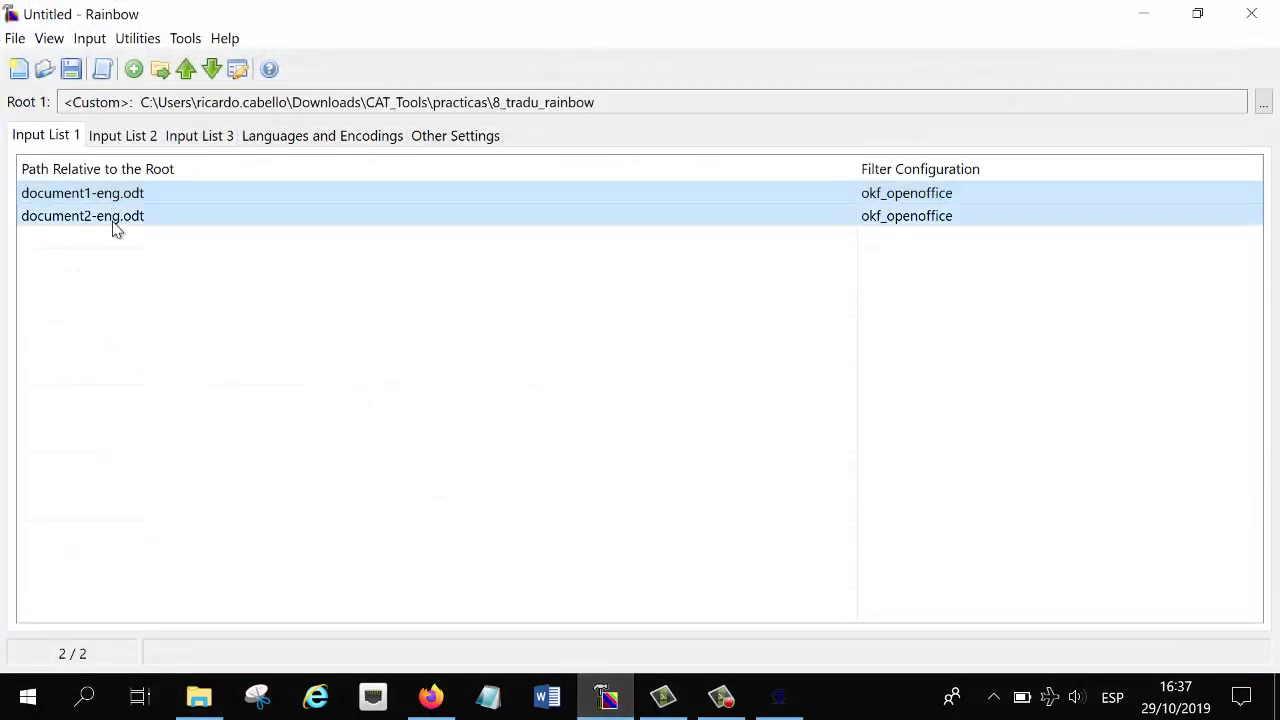
right_click(115, 215)
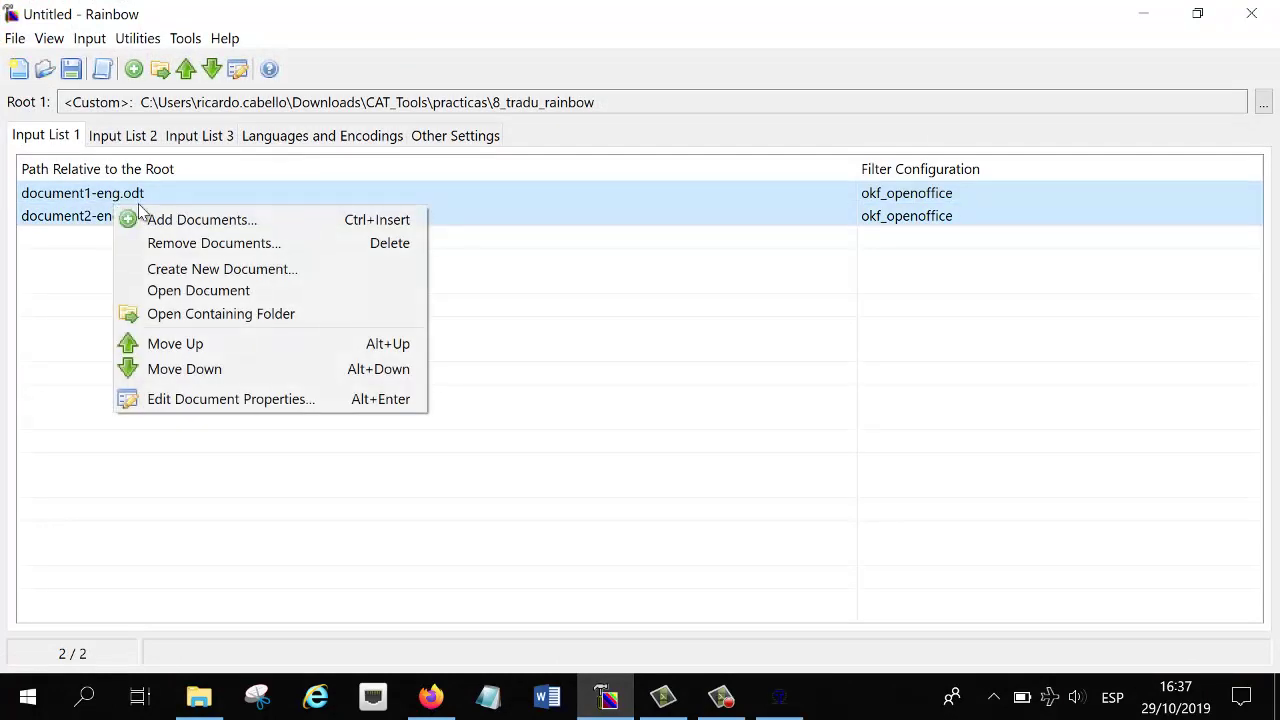
left_click(205, 245)
left_click(737, 432)
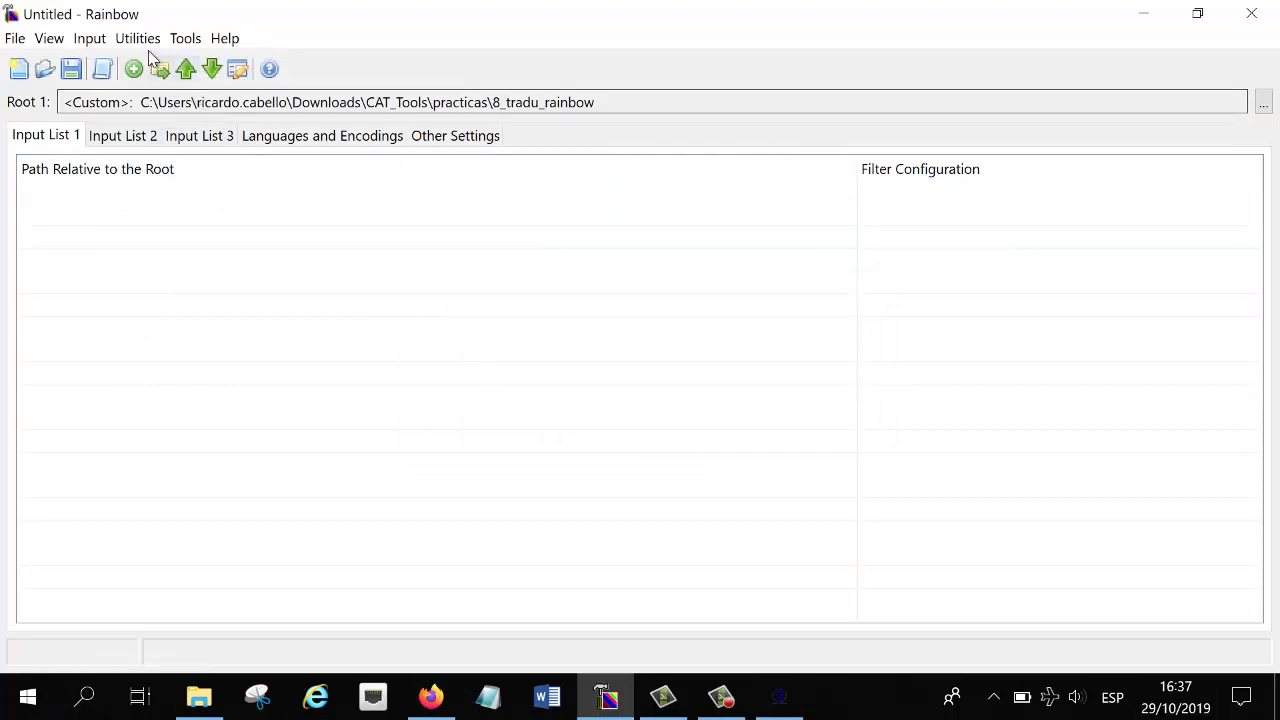
Step: Add document1-eng.odt.xlf and document2-eng.odt.xlf from the Trans_rainbow target folder to Input List 1
right_click(177, 269)
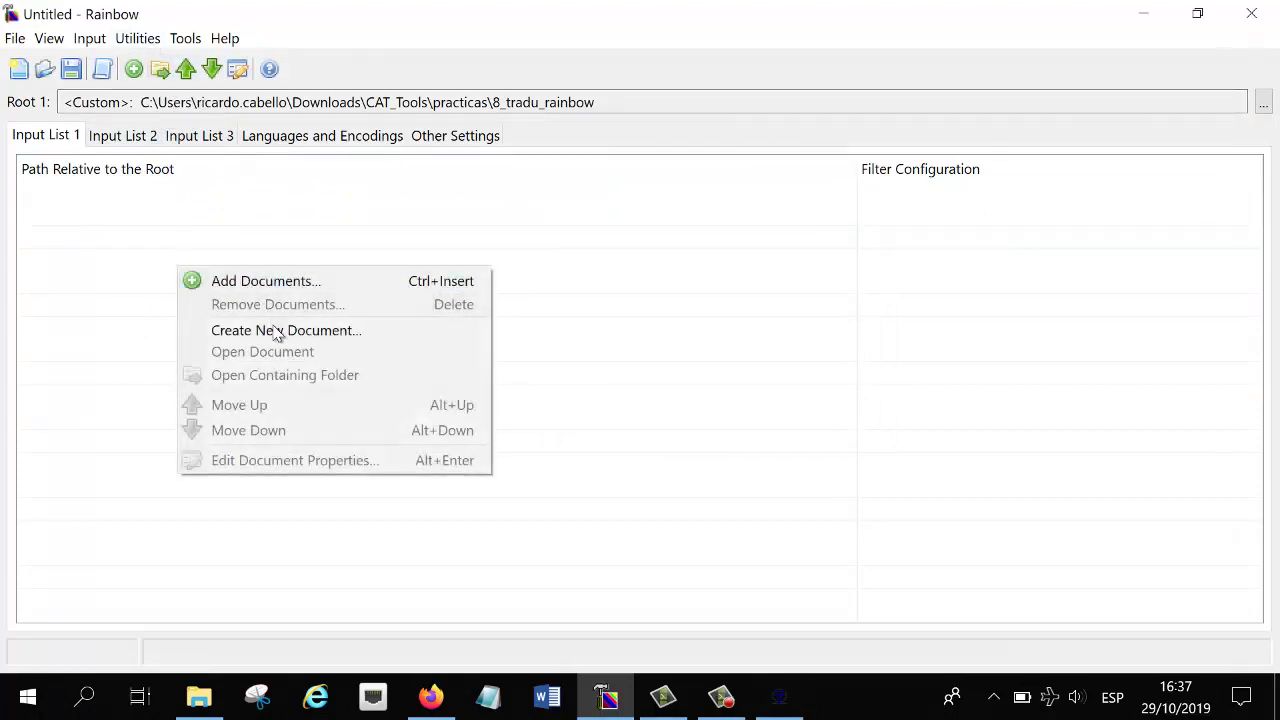
left_click(278, 286)
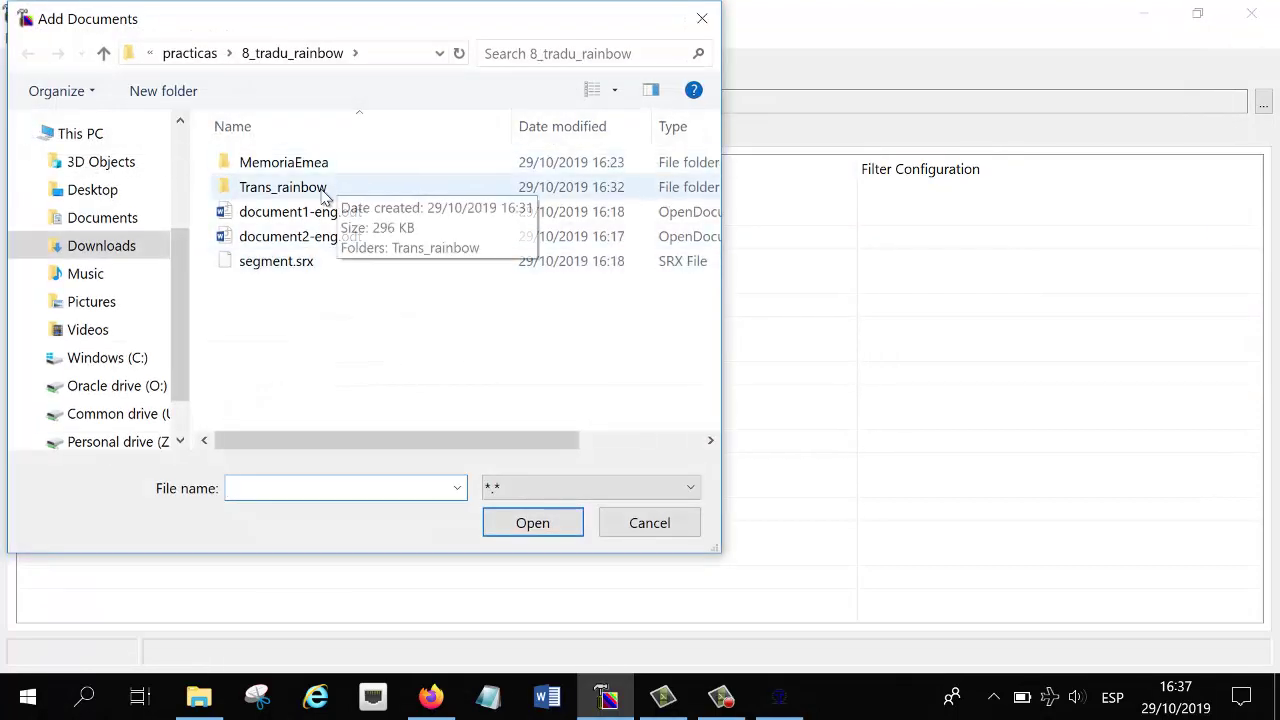
double_click(323, 194)
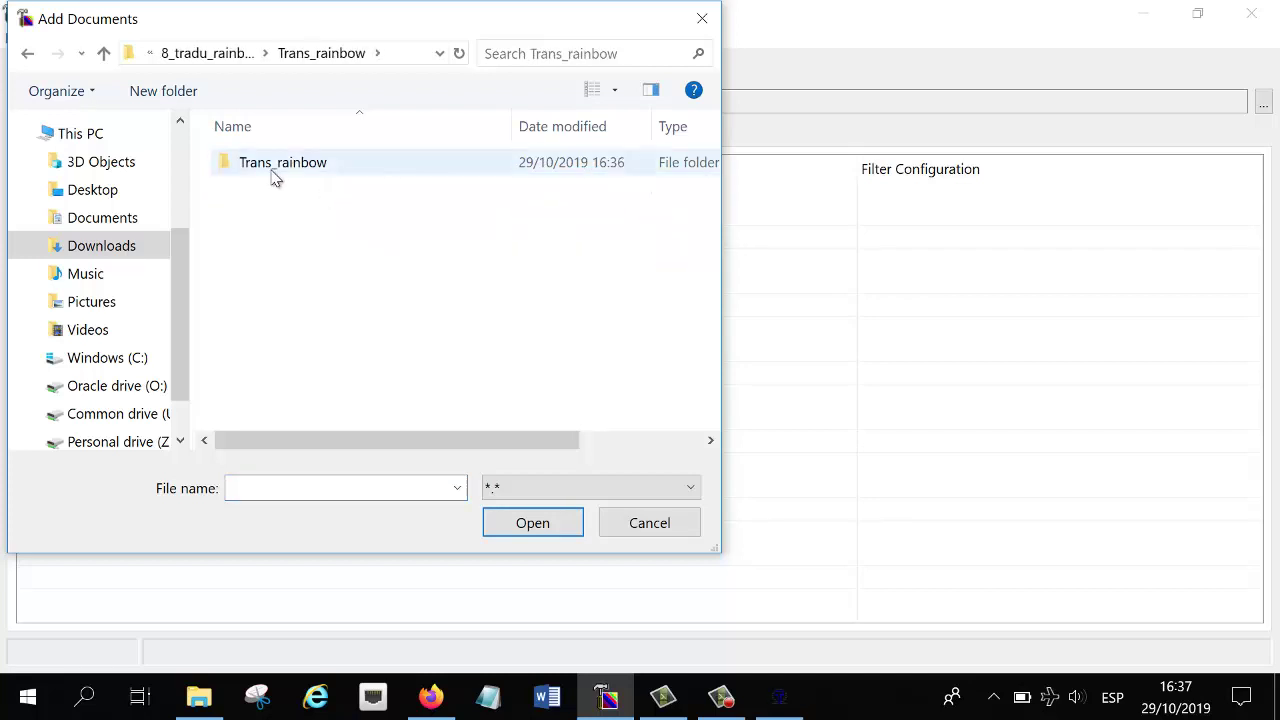
double_click(275, 170)
double_click(302, 287)
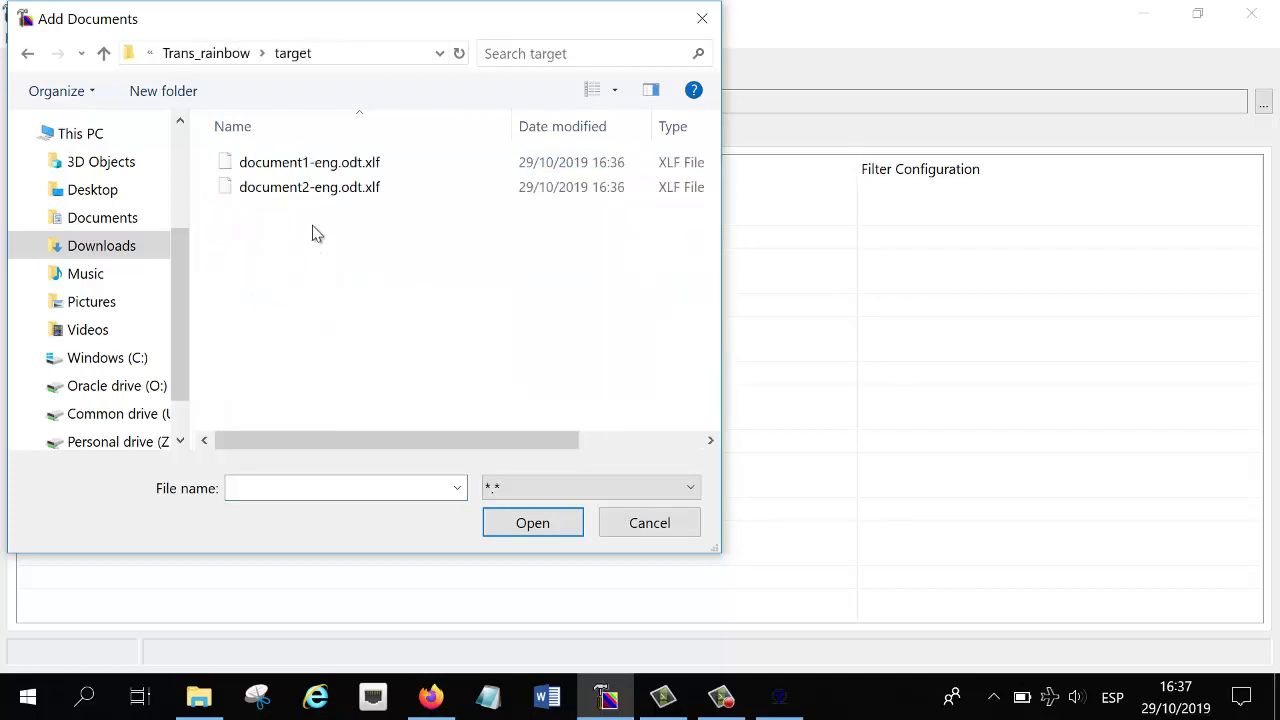
left_click(315, 170)
left_click(320, 187, "shift")
left_click(568, 522)
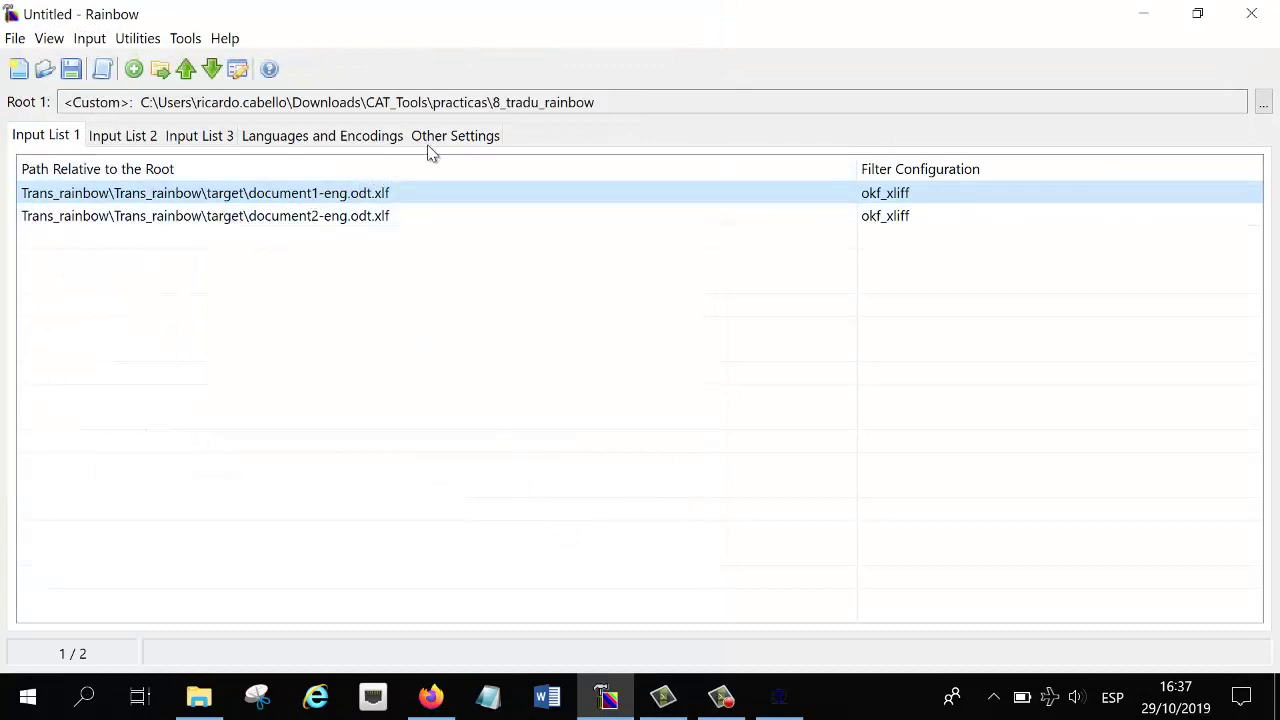
Step: Check the language and encoding settings, and review both steps of the Translation Kit Post-Processing pipeline
left_click(375, 140)
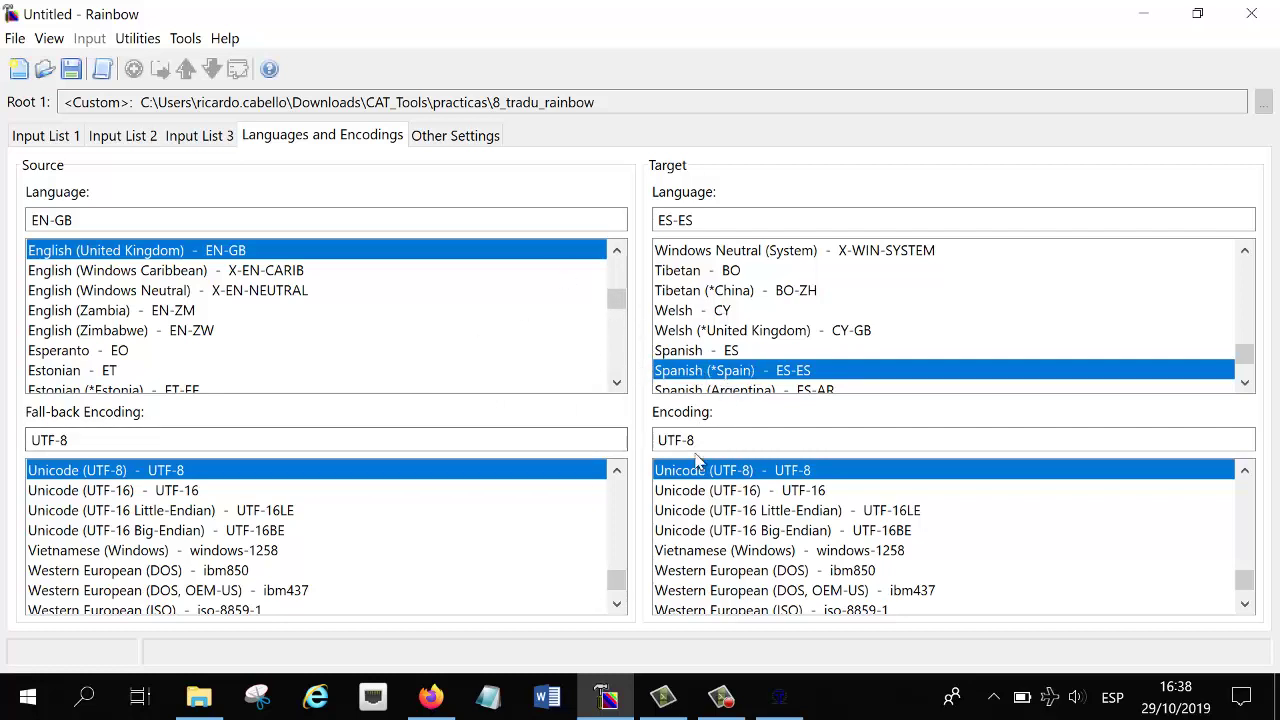
left_click(44, 140)
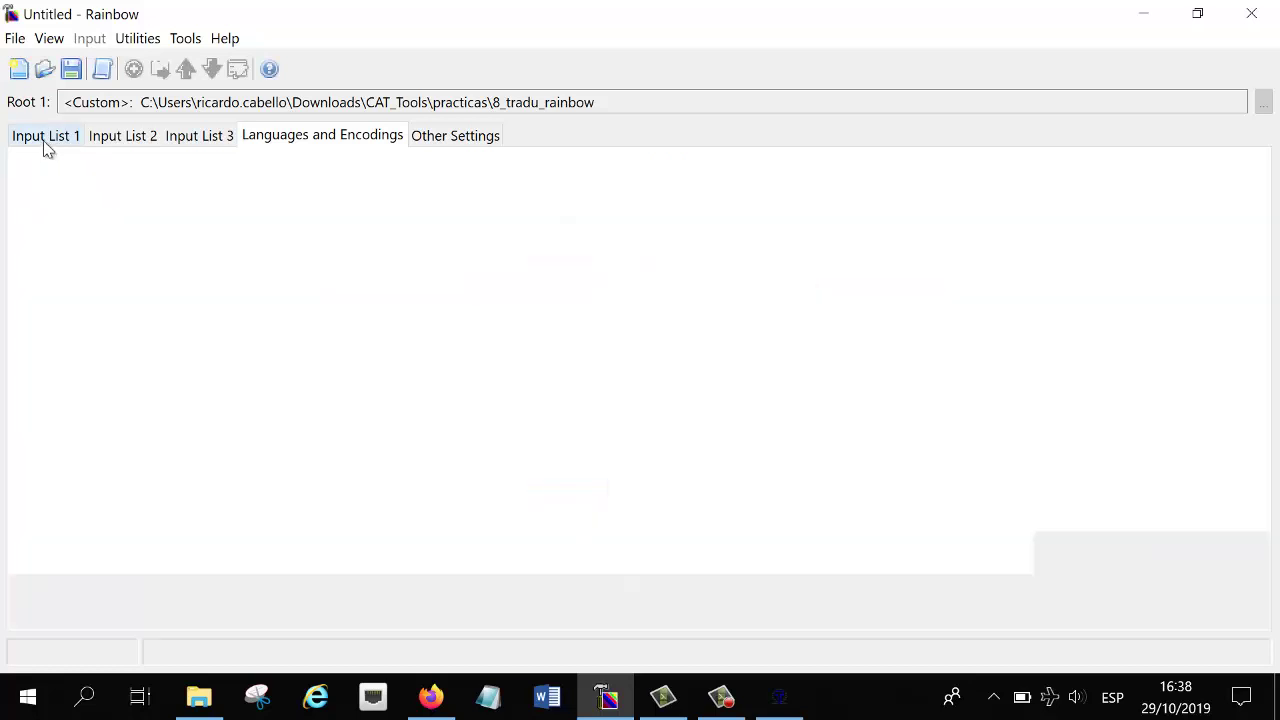
left_click(139, 40)
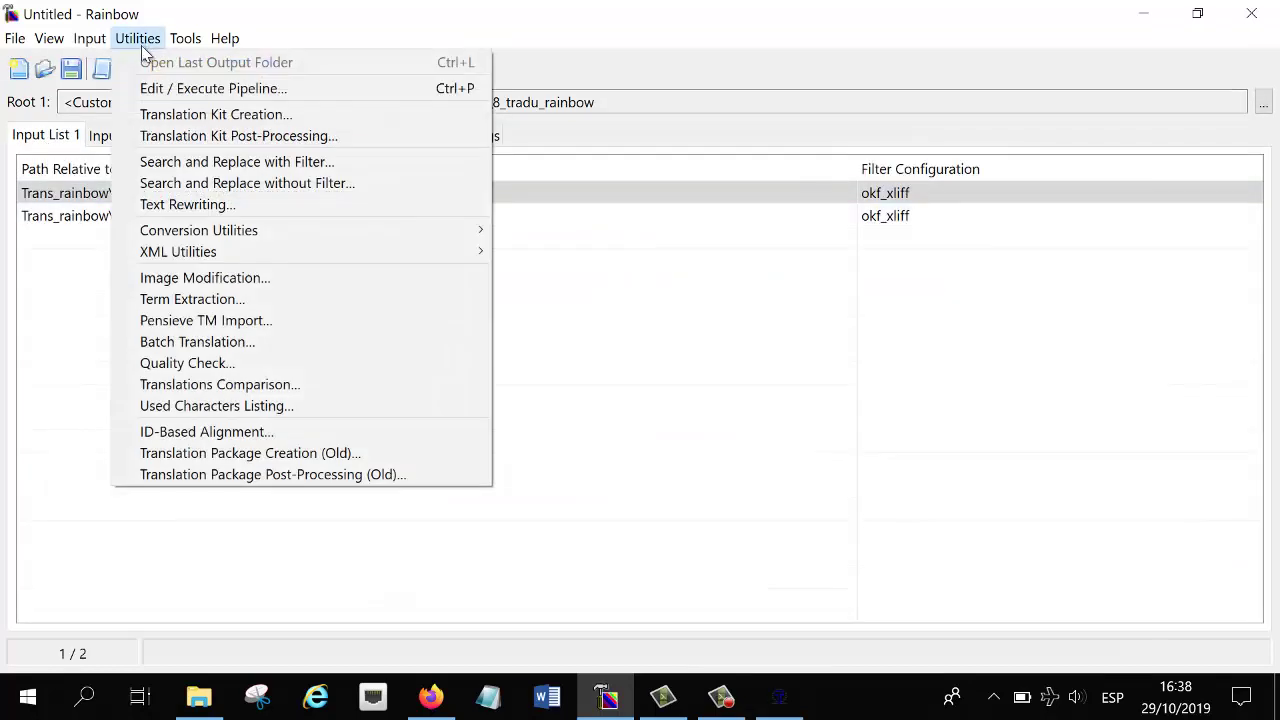
left_click(188, 140)
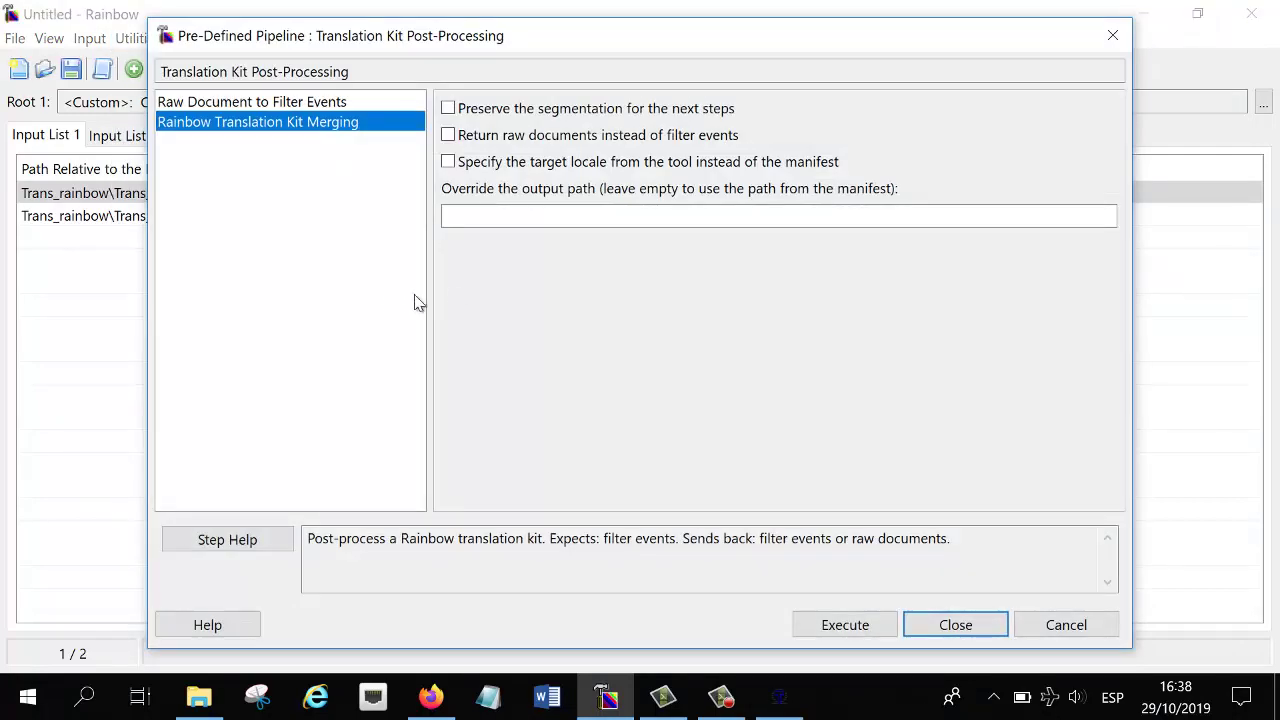
left_click(335, 104)
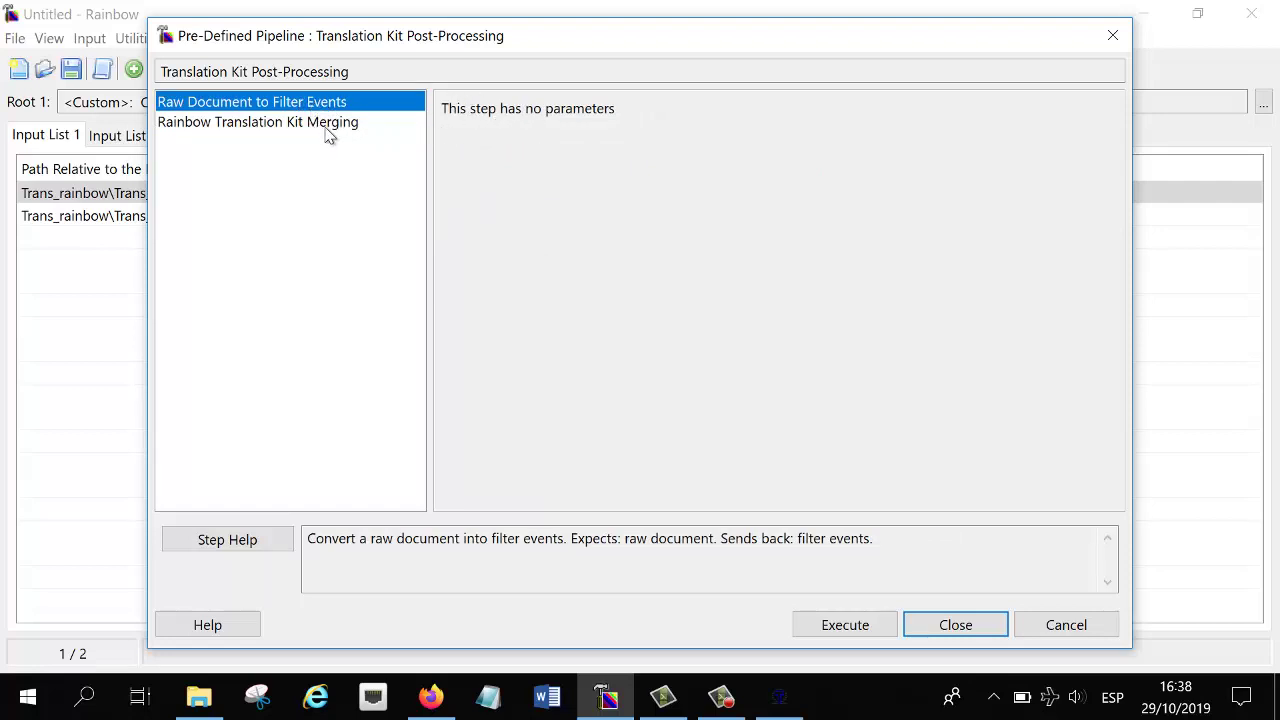
left_click(331, 126)
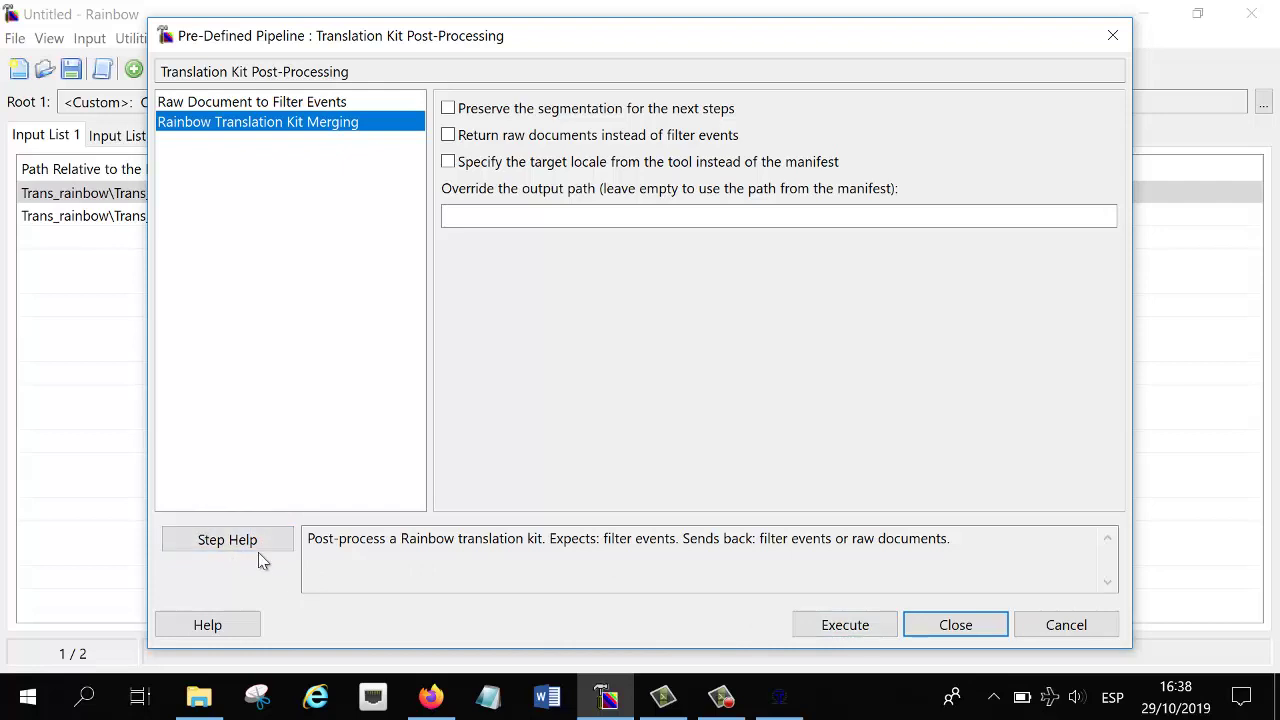
left_click(289, 104)
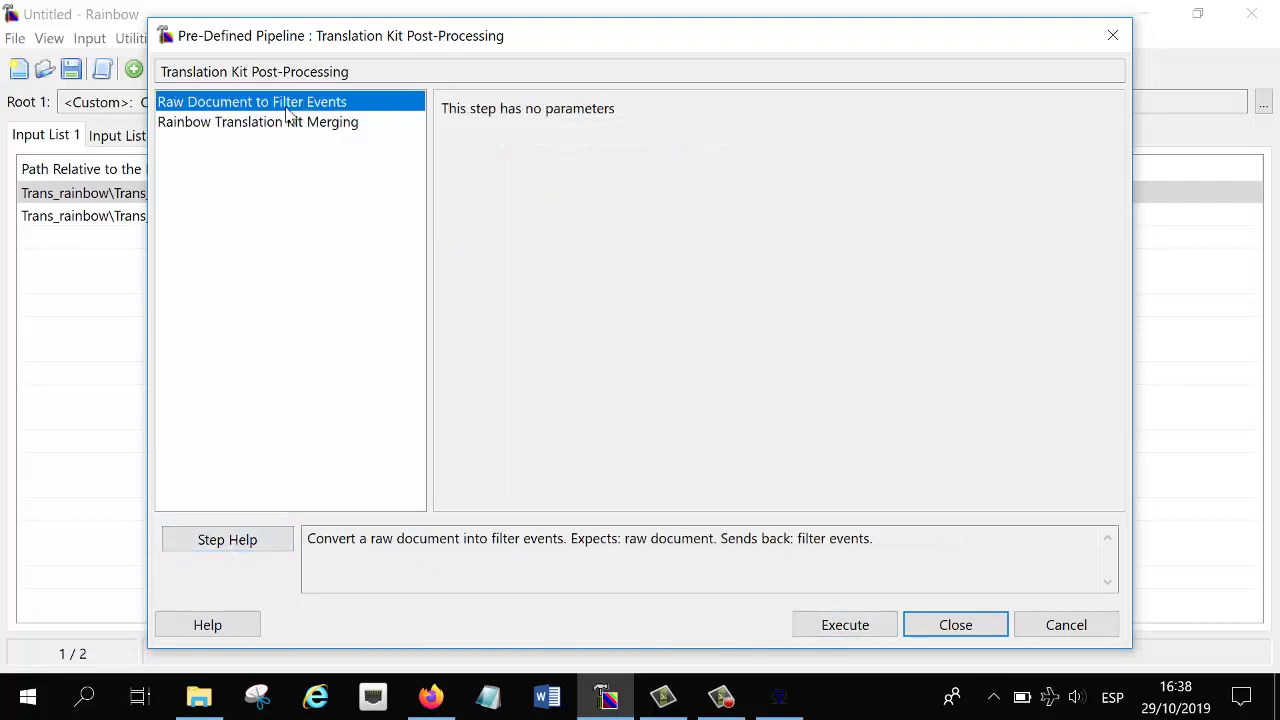
left_click(289, 124)
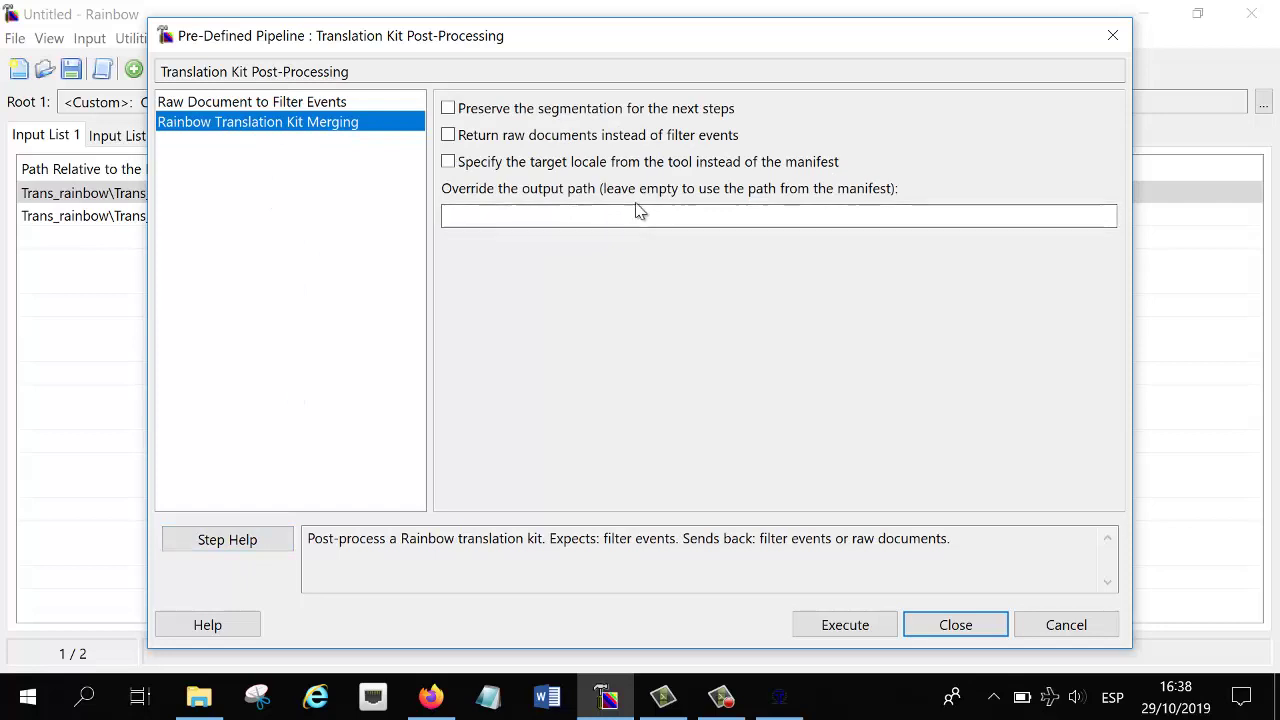
Step: Read the online help for the Rainbow Translation Kit Merging step, and return to the pipeline settings
left_click(225, 540)
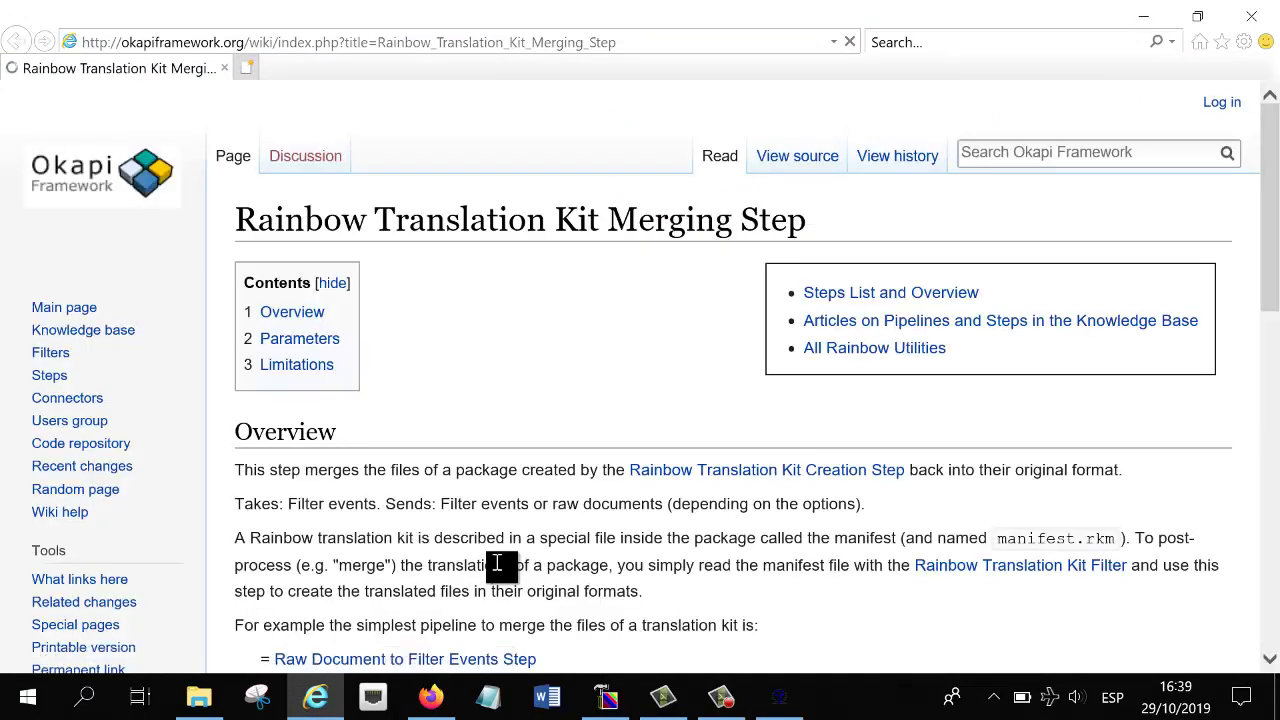
scroll(499, 566, "down", 3)
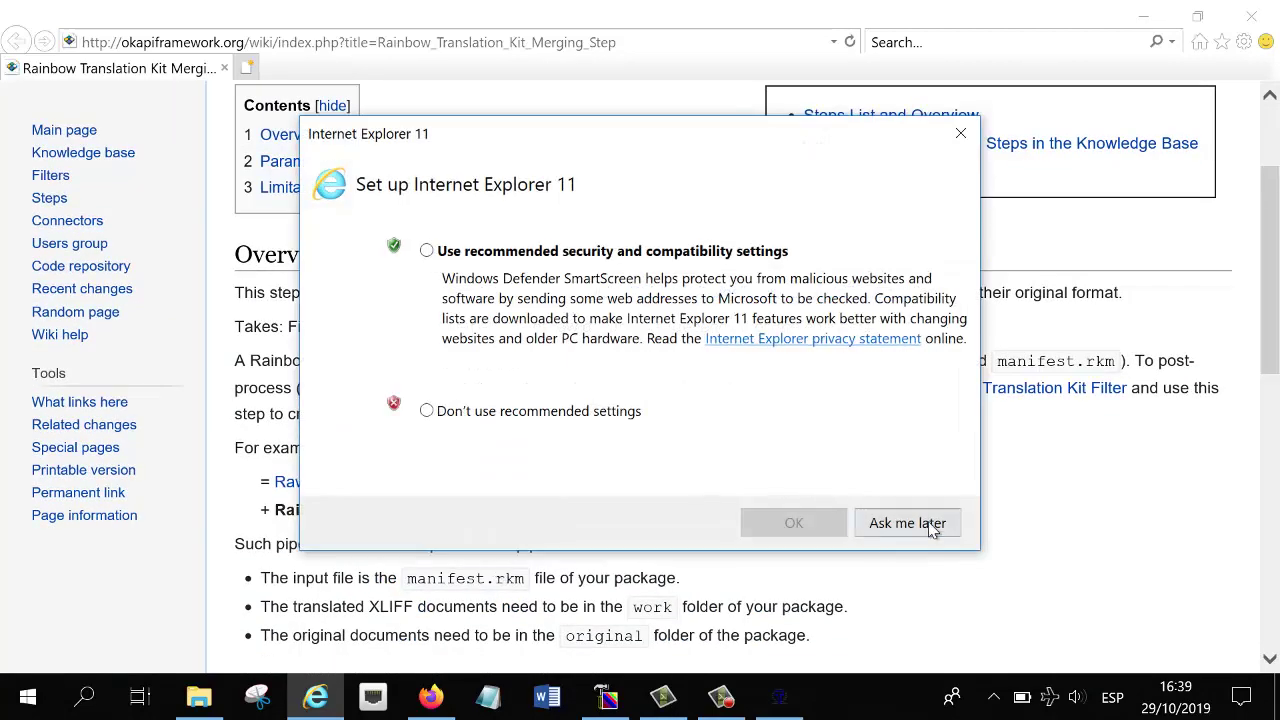
left_click(961, 133)
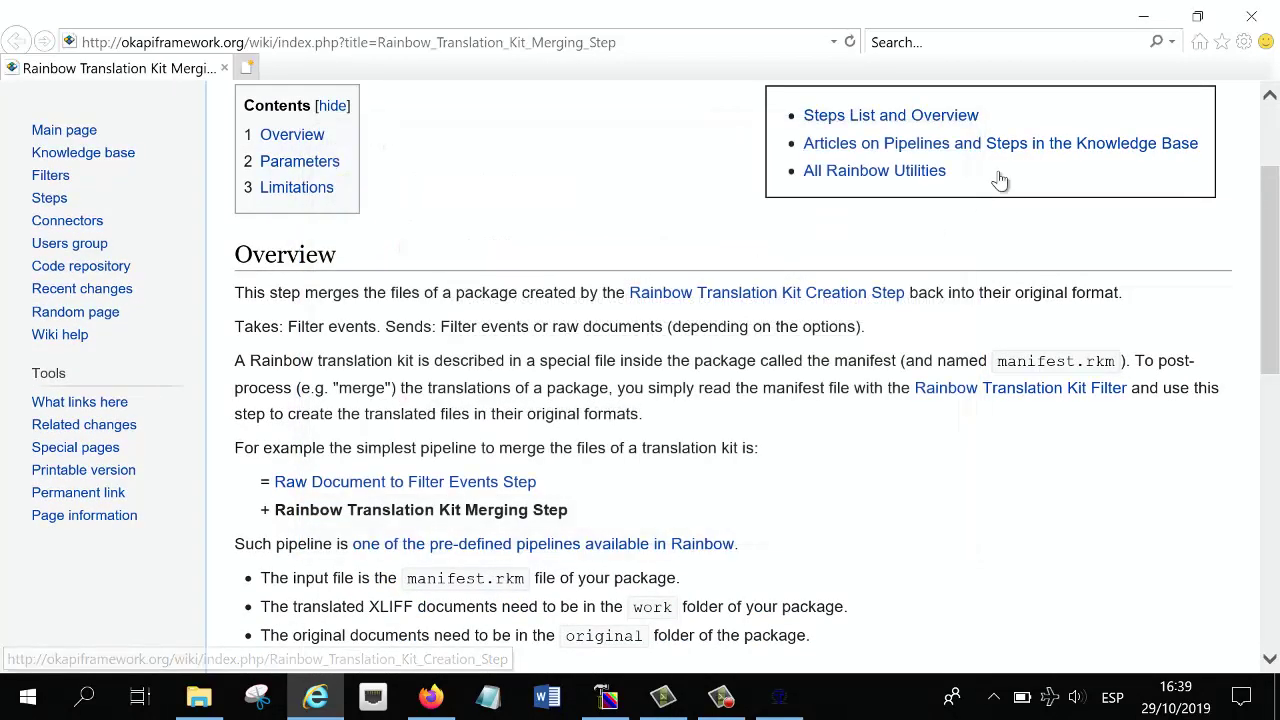
left_click(1251, 16)
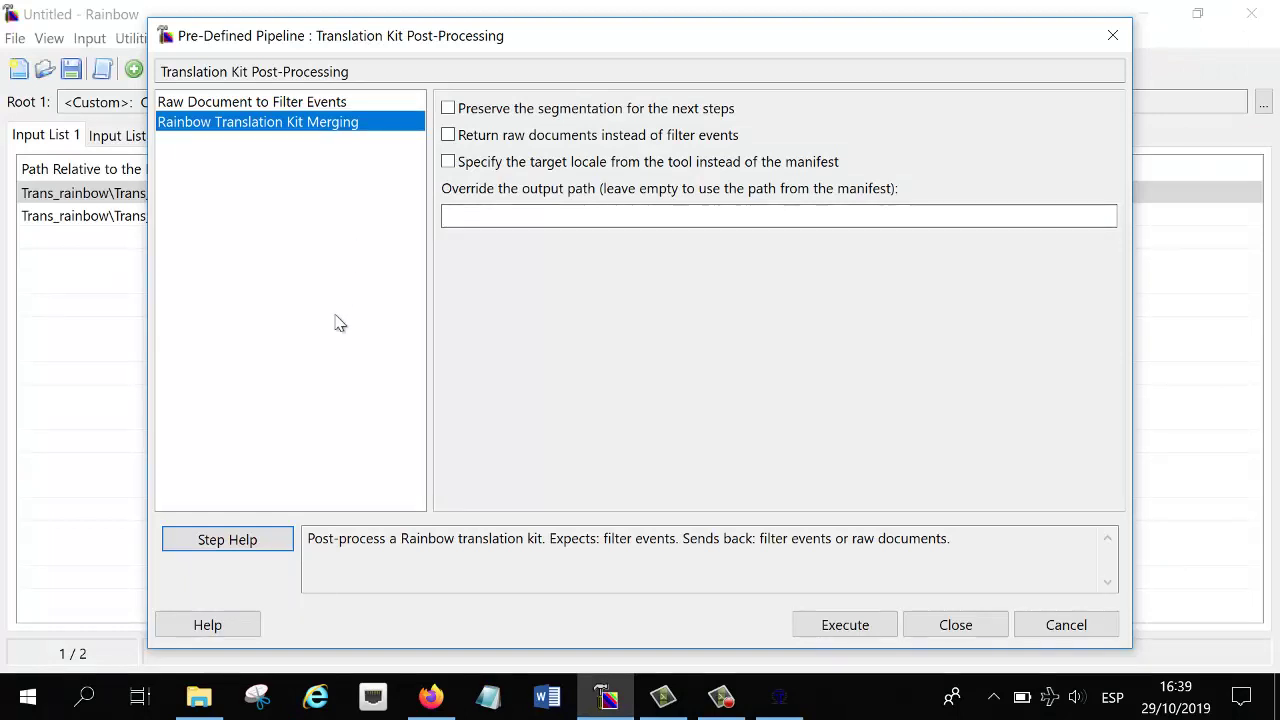
Step: Try to run Translation Kit Post-Processing on the listed XLF files, and close the log
left_click(855, 628)
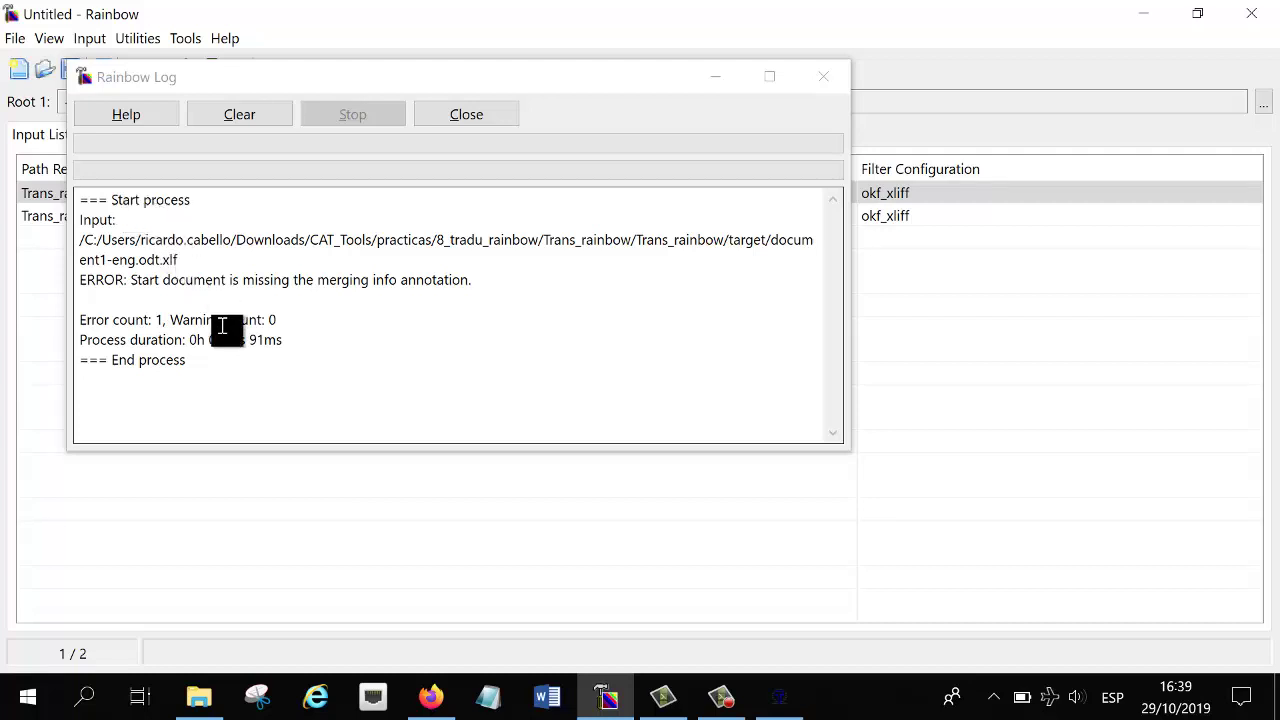
left_click(823, 78)
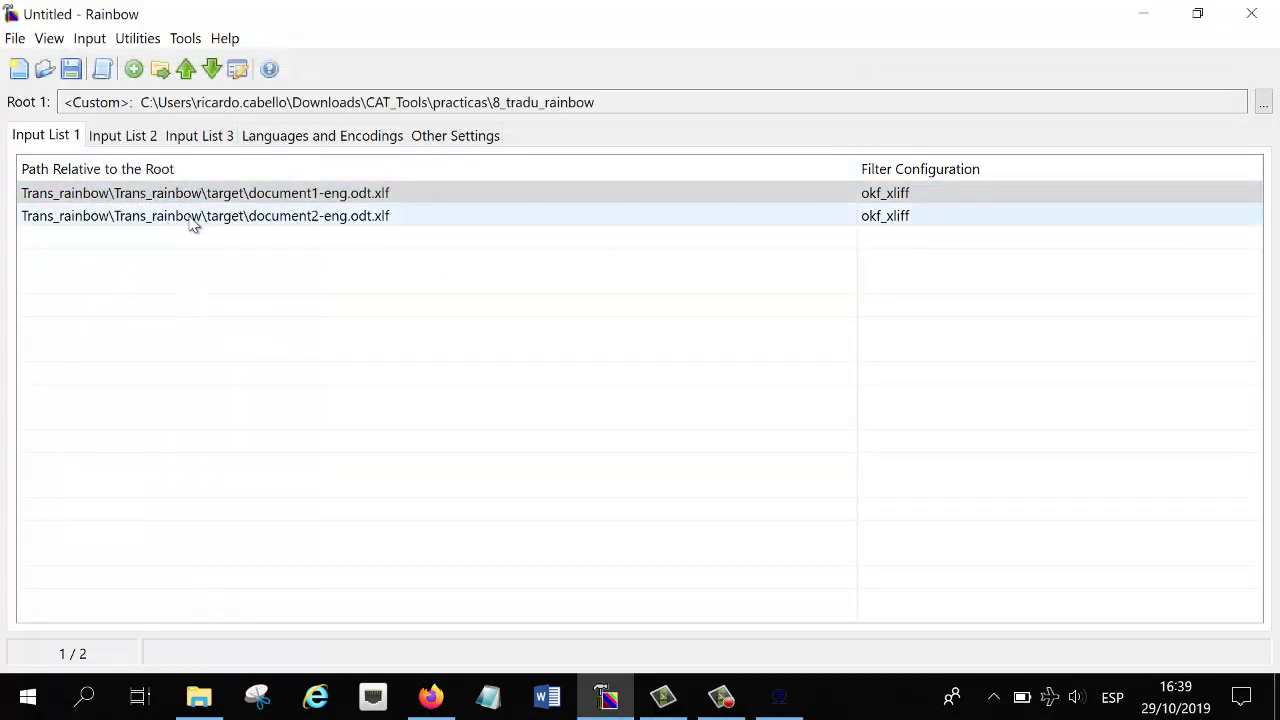
Step: Switch to File Explorer, check the Trans_rainbow project's target folder, and locate manifest.rkm in its parent folder
left_click(200, 698)
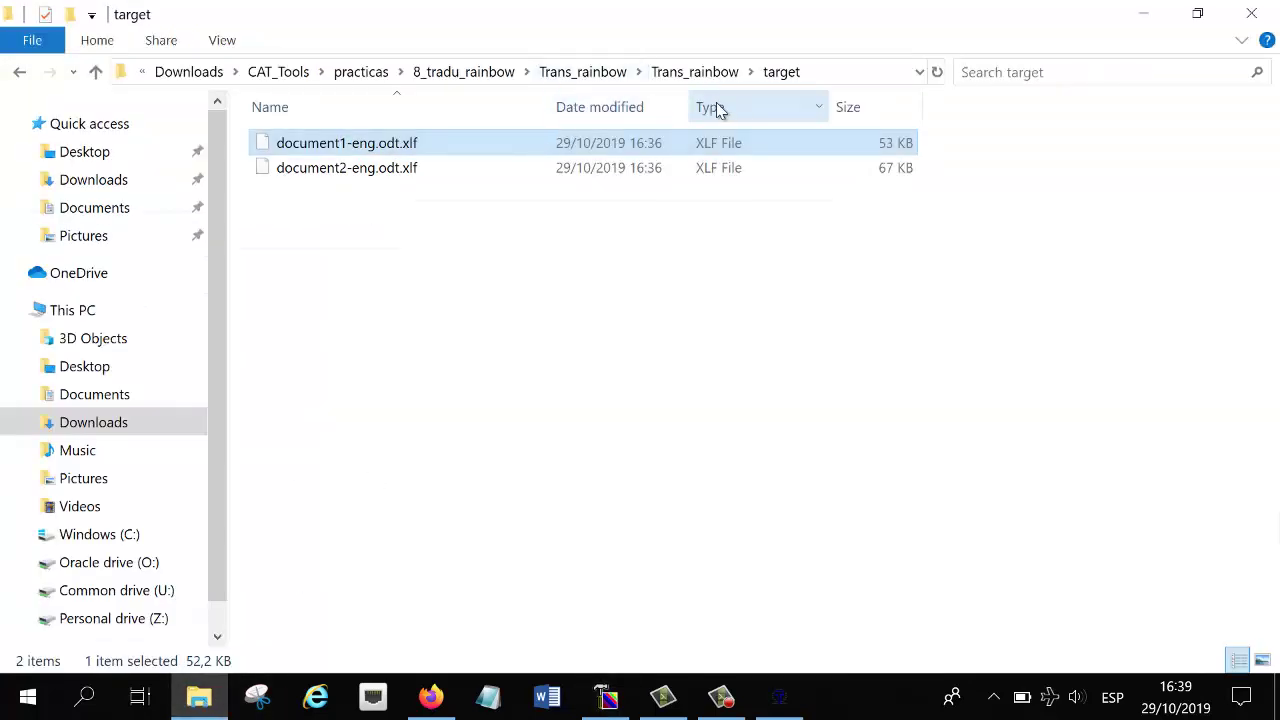
left_click(710, 80)
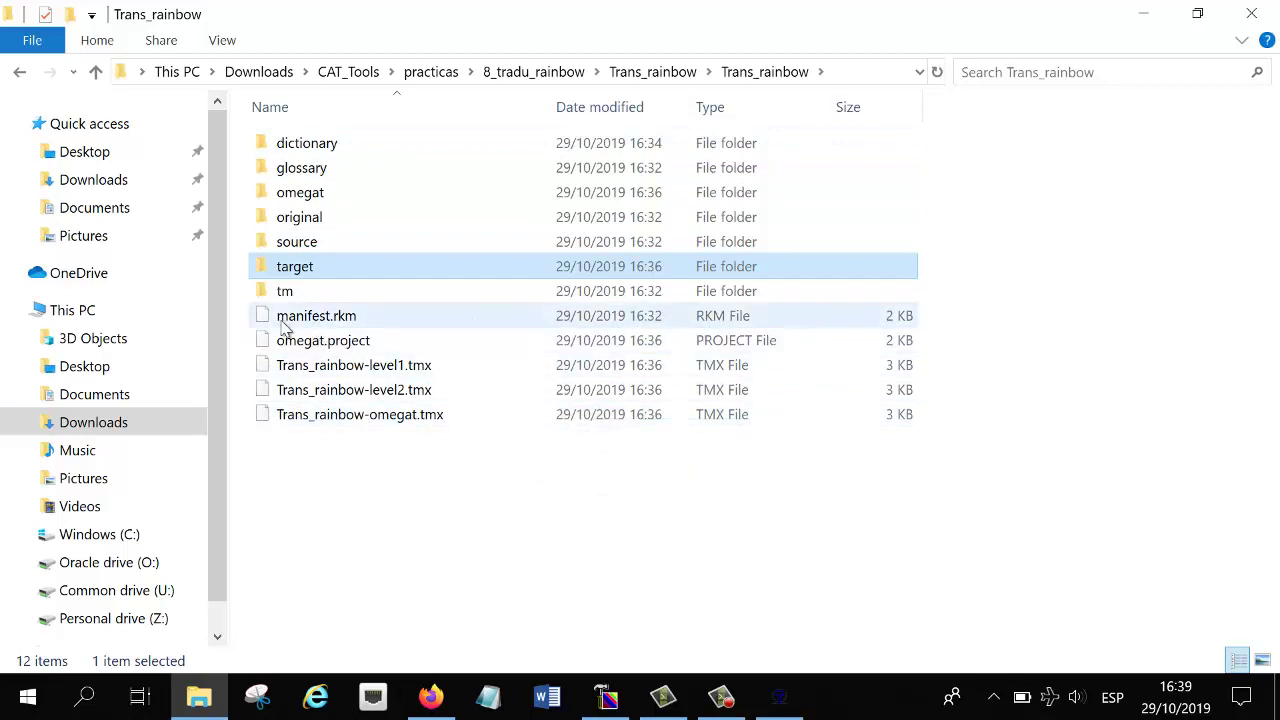
left_click(285, 322)
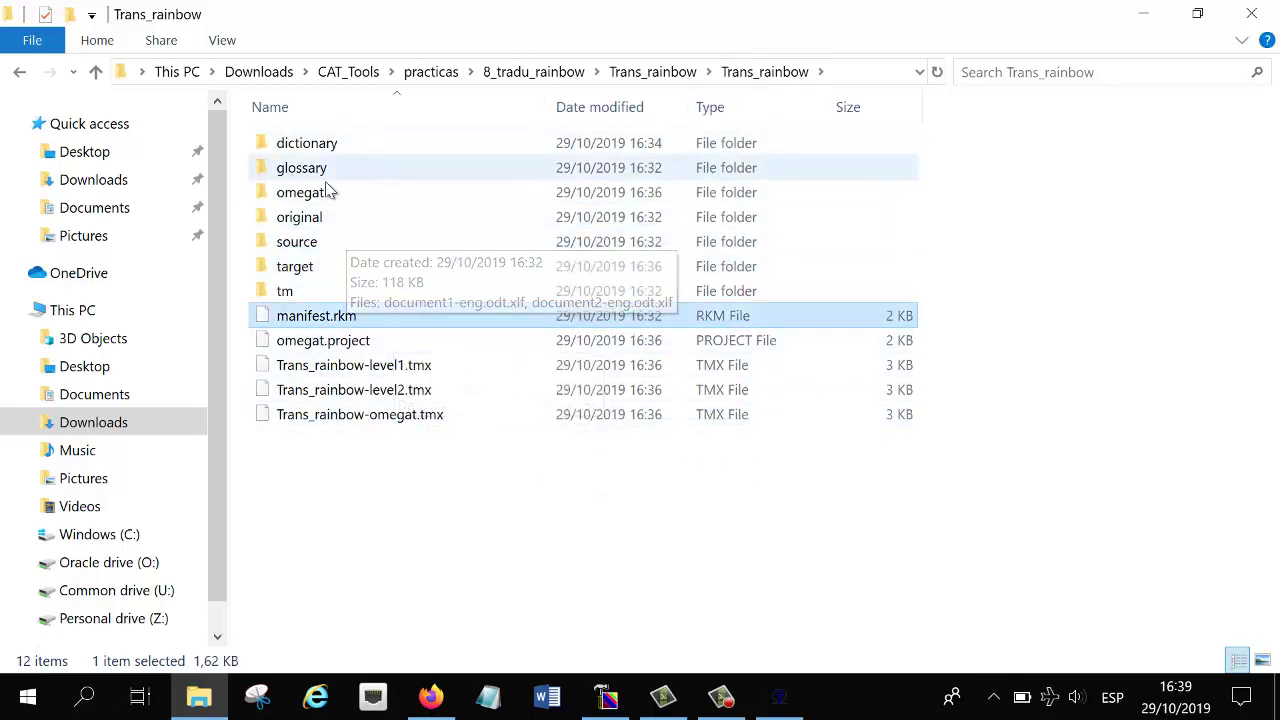
double_click(311, 278)
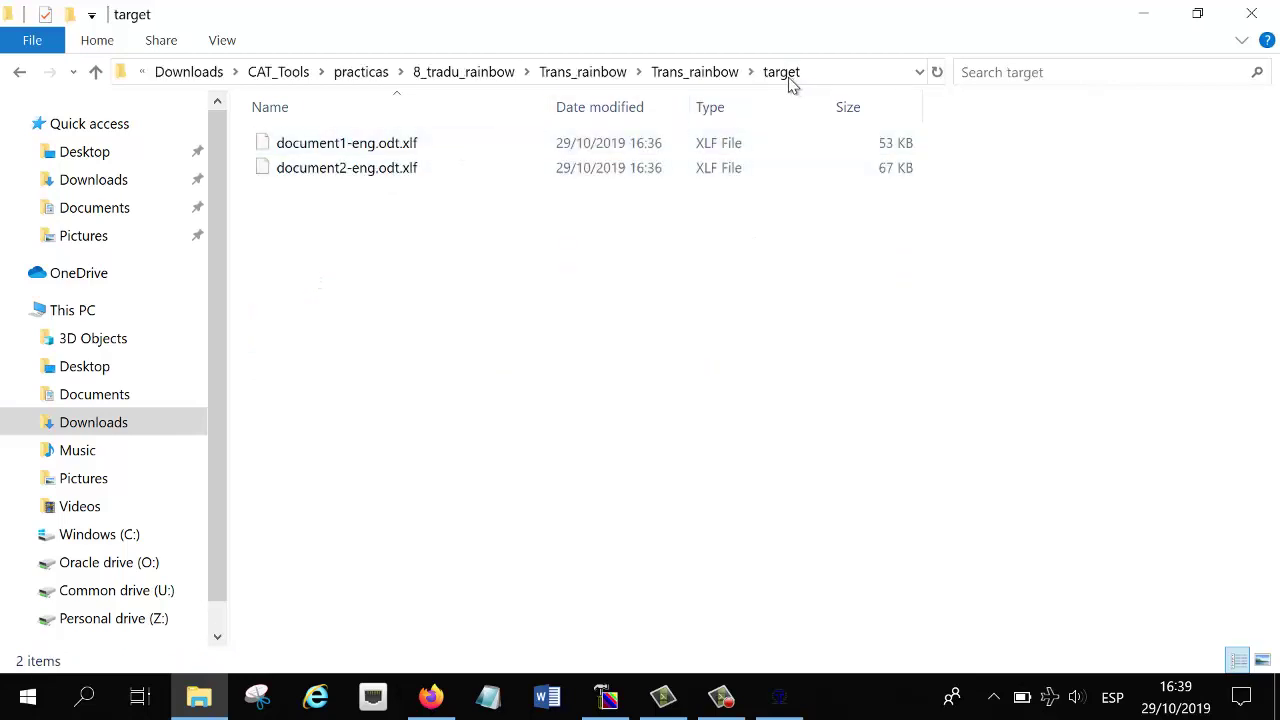
left_click(715, 78)
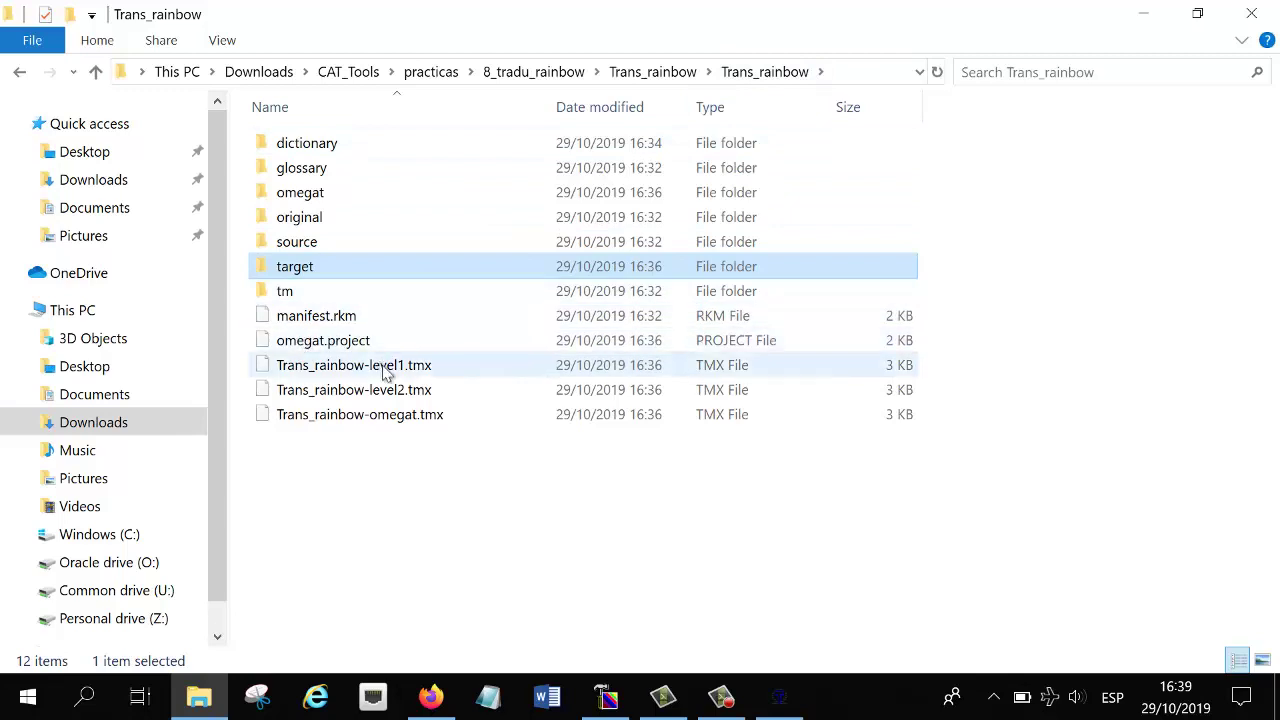
left_click(357, 326)
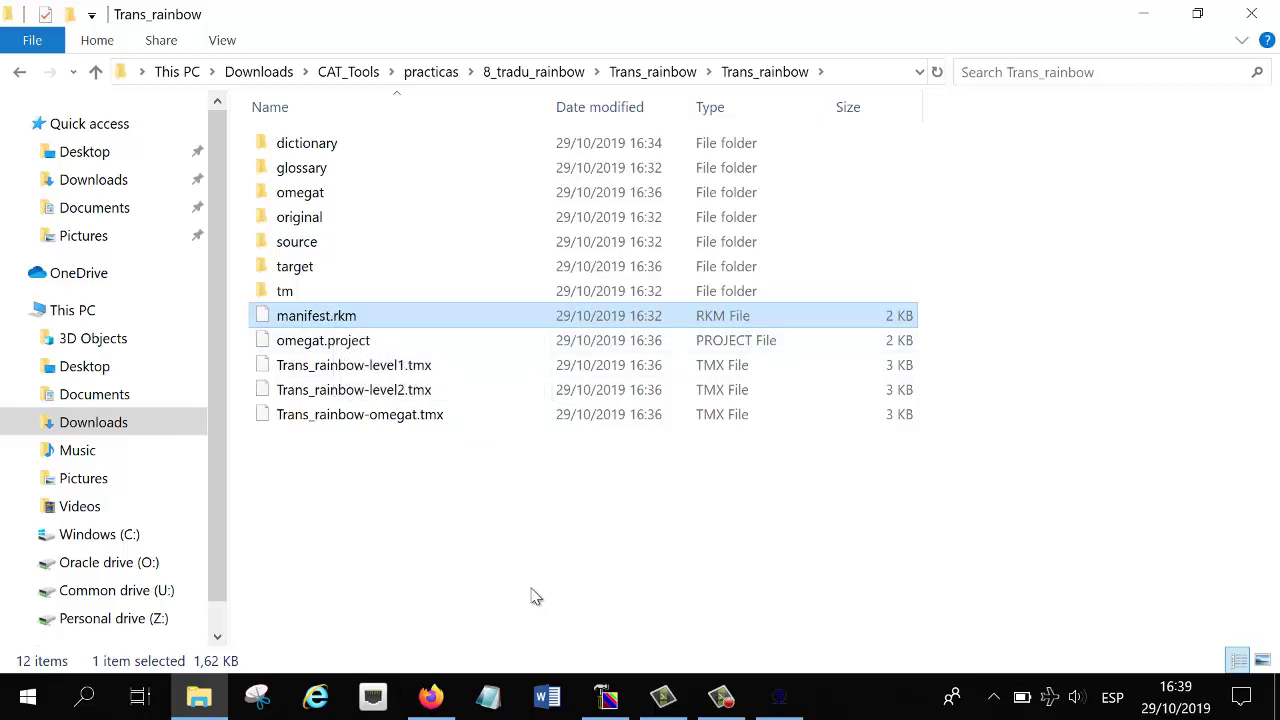
Step: Return to Rainbow and remove both XLF documents from Input List 1
left_click(607, 697)
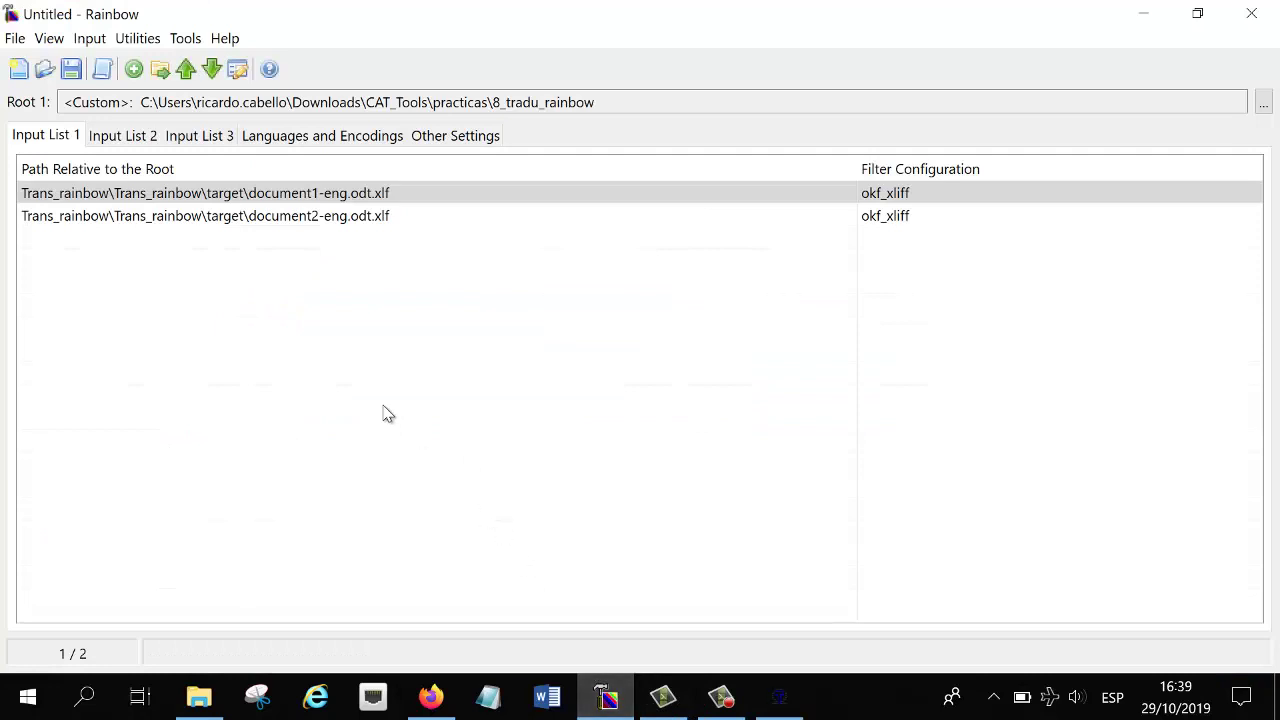
left_click_drag(180, 214, 174, 204)
right_click(174, 210)
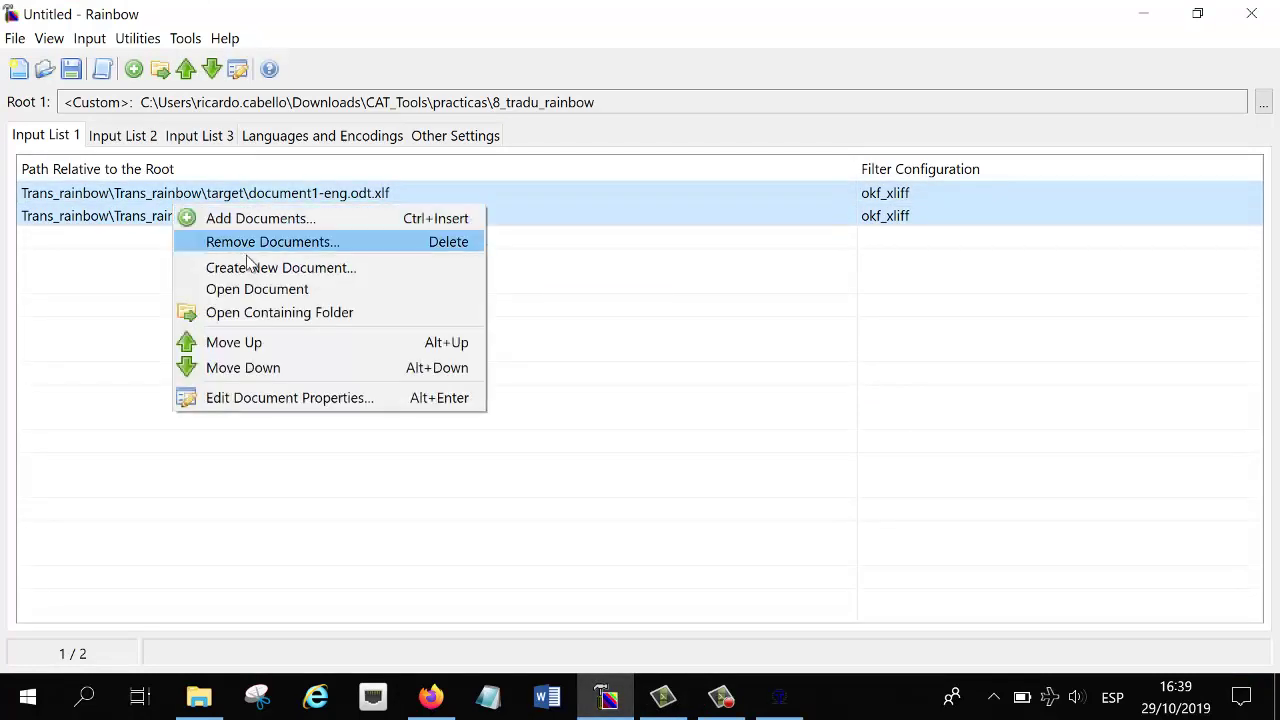
left_click(255, 241)
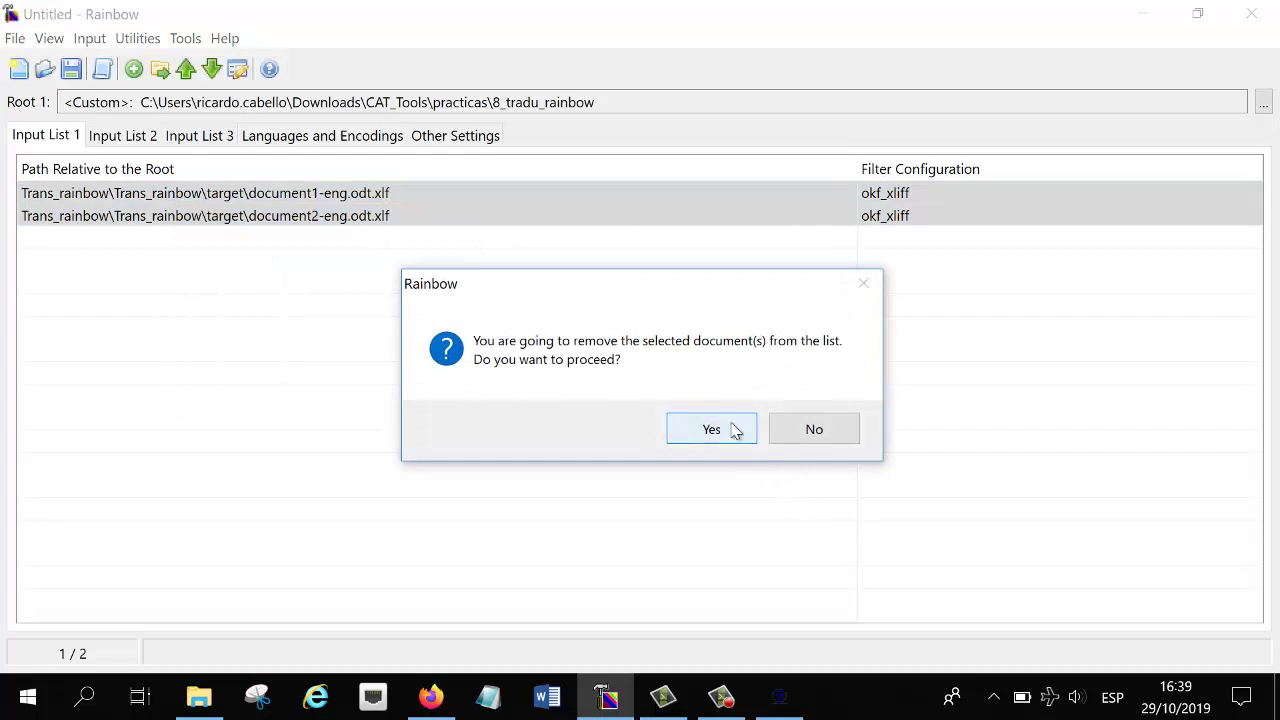
left_click(732, 429)
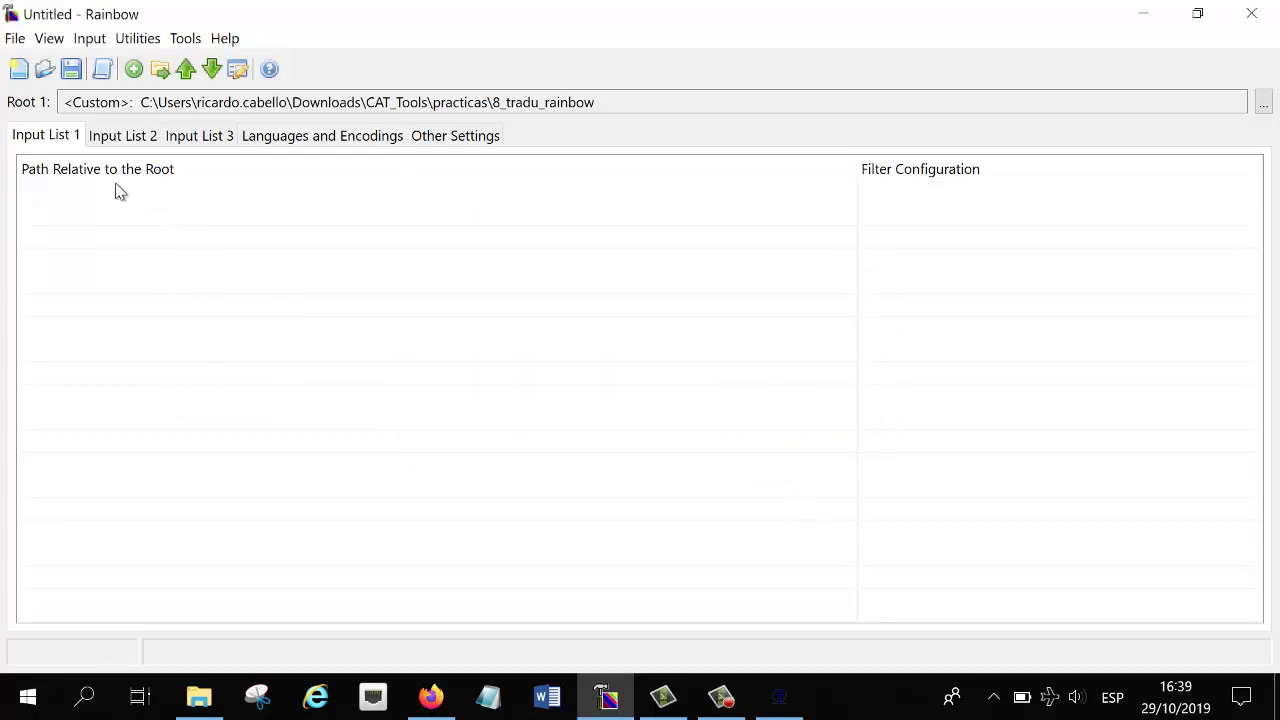
Step: Add manifest.rkm from the inner Trans_rainbow folder to Input List 1
left_click(139, 40)
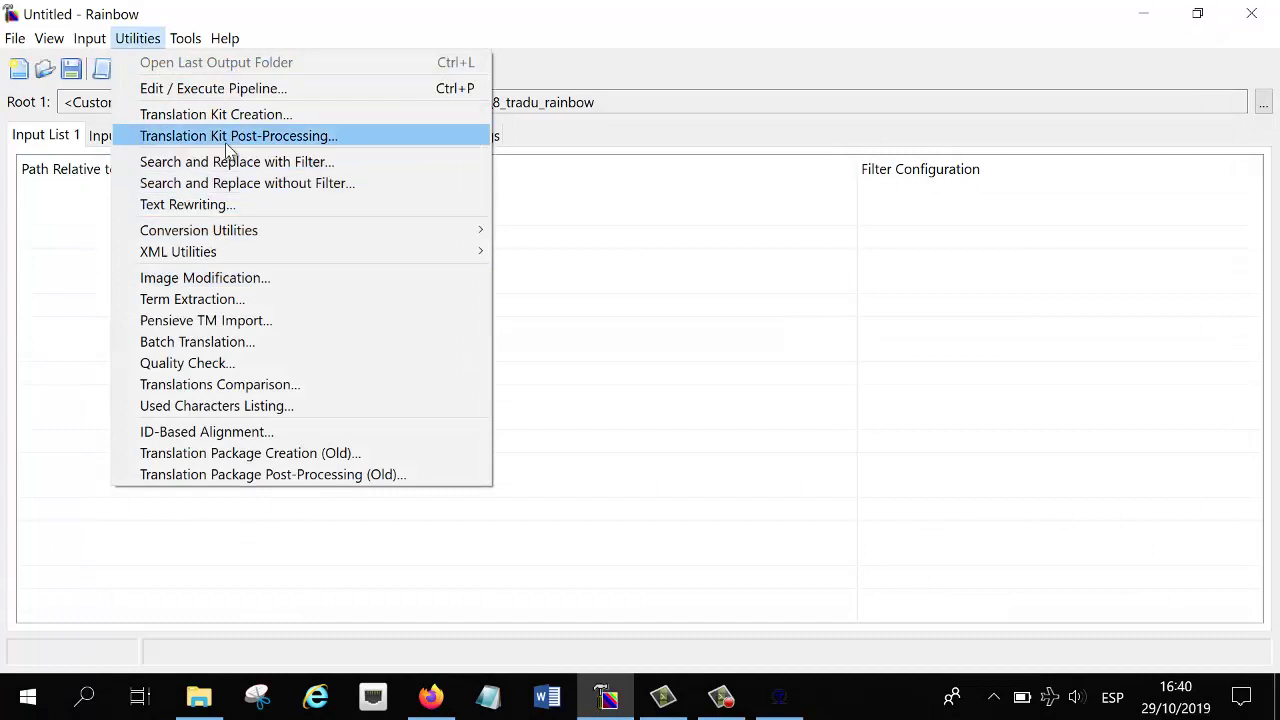
left_click(77, 234)
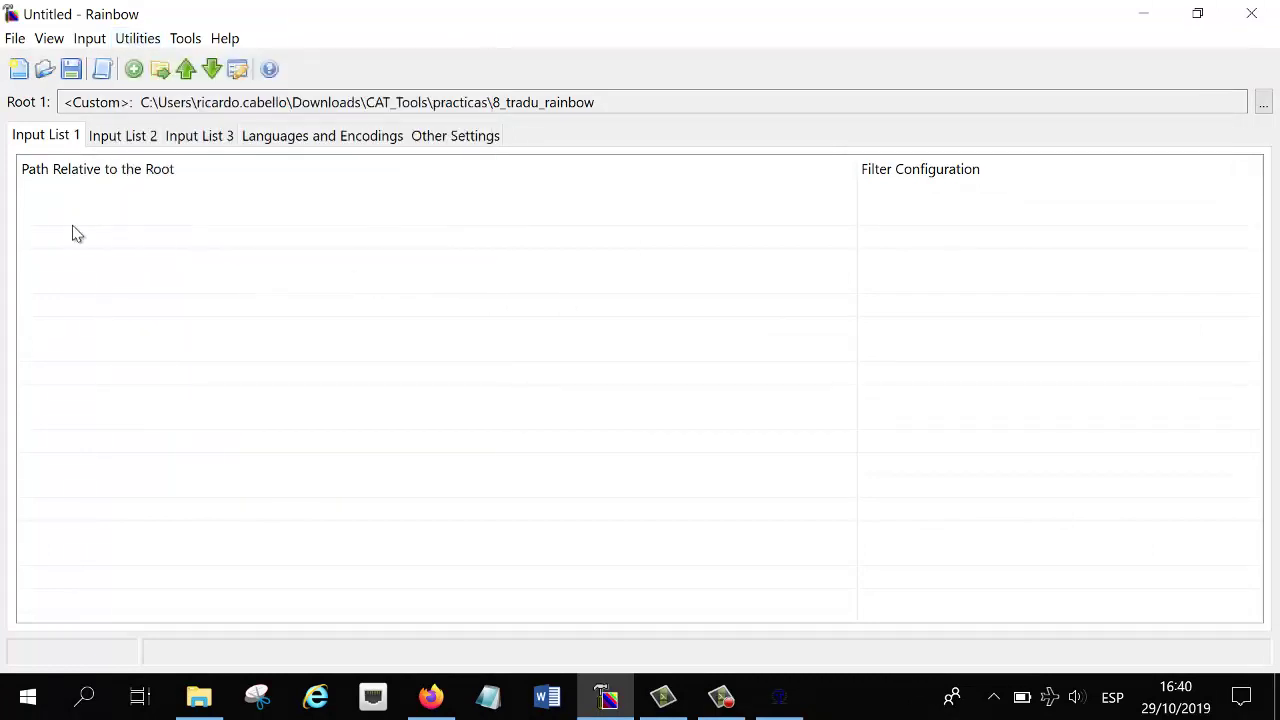
right_click(143, 263)
left_click(300, 272)
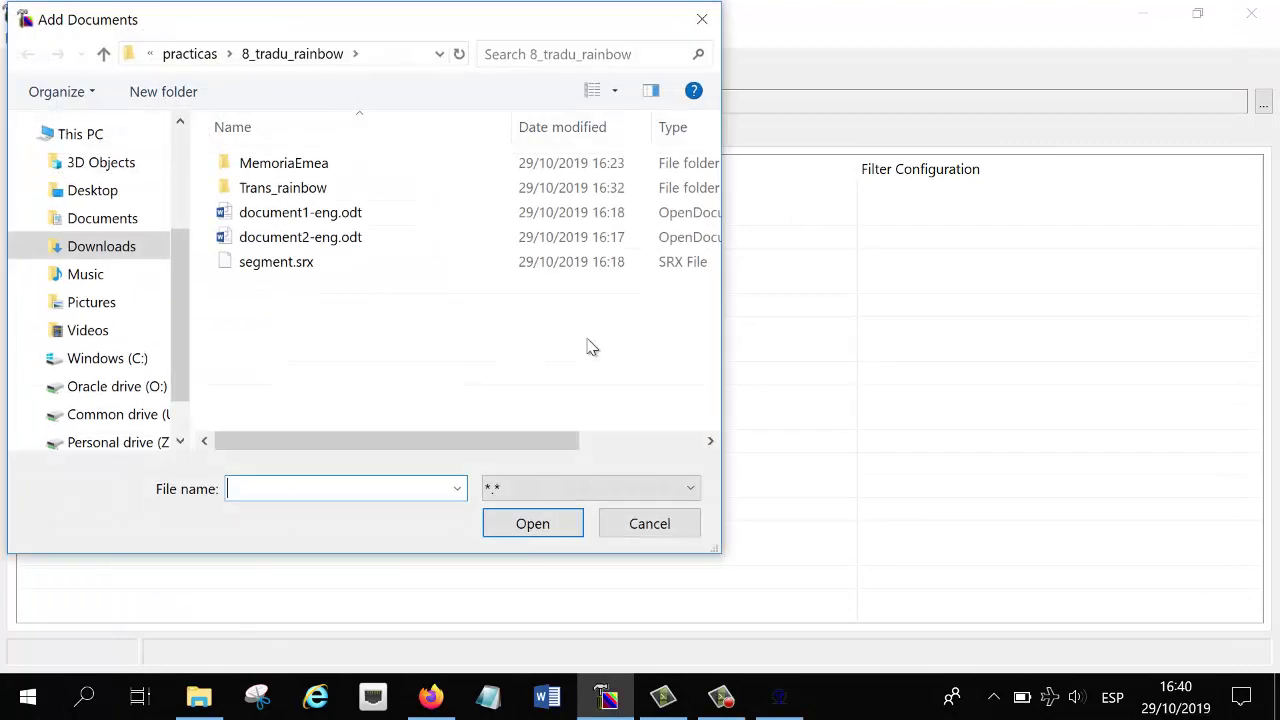
double_click(285, 188)
double_click(302, 172)
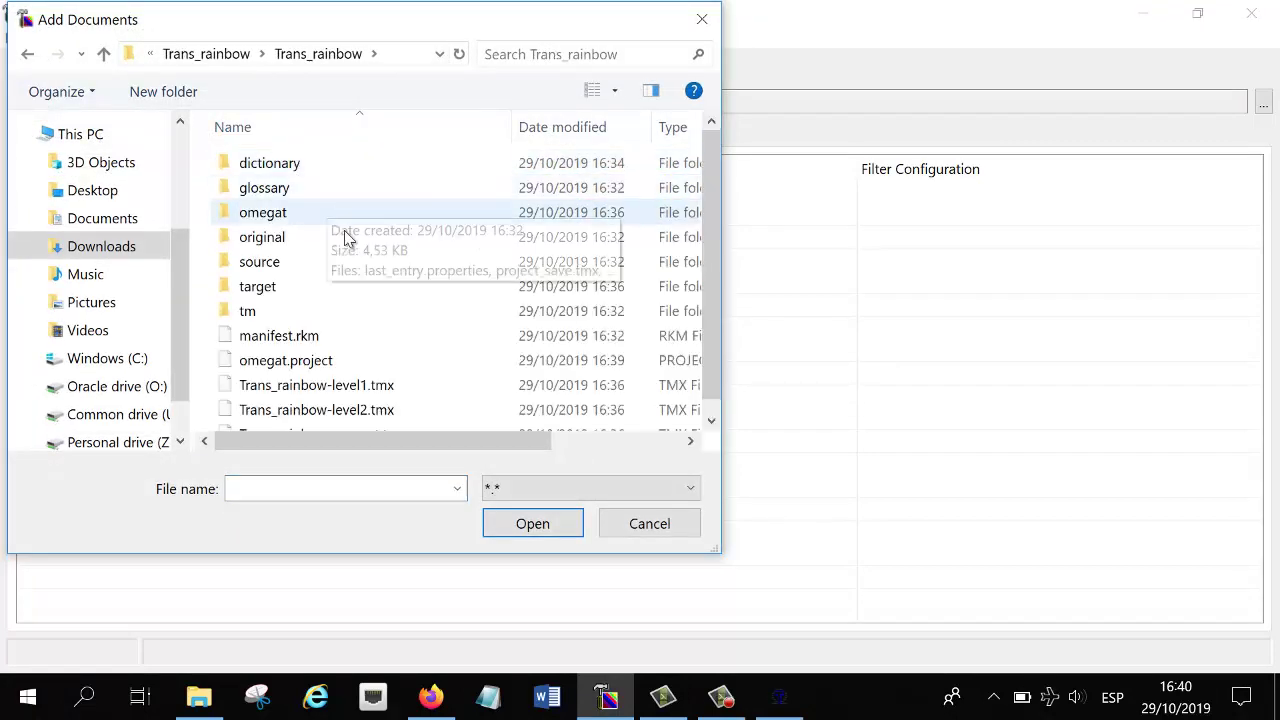
left_click(279, 336)
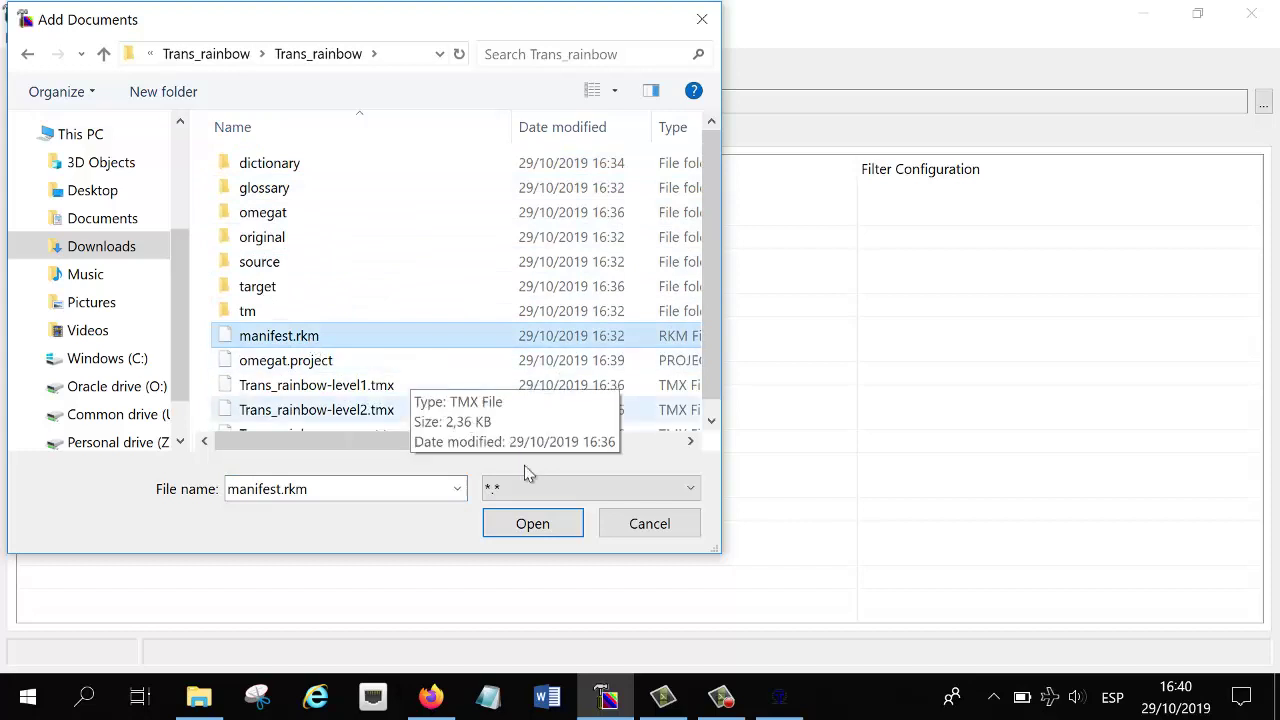
left_click(533, 524)
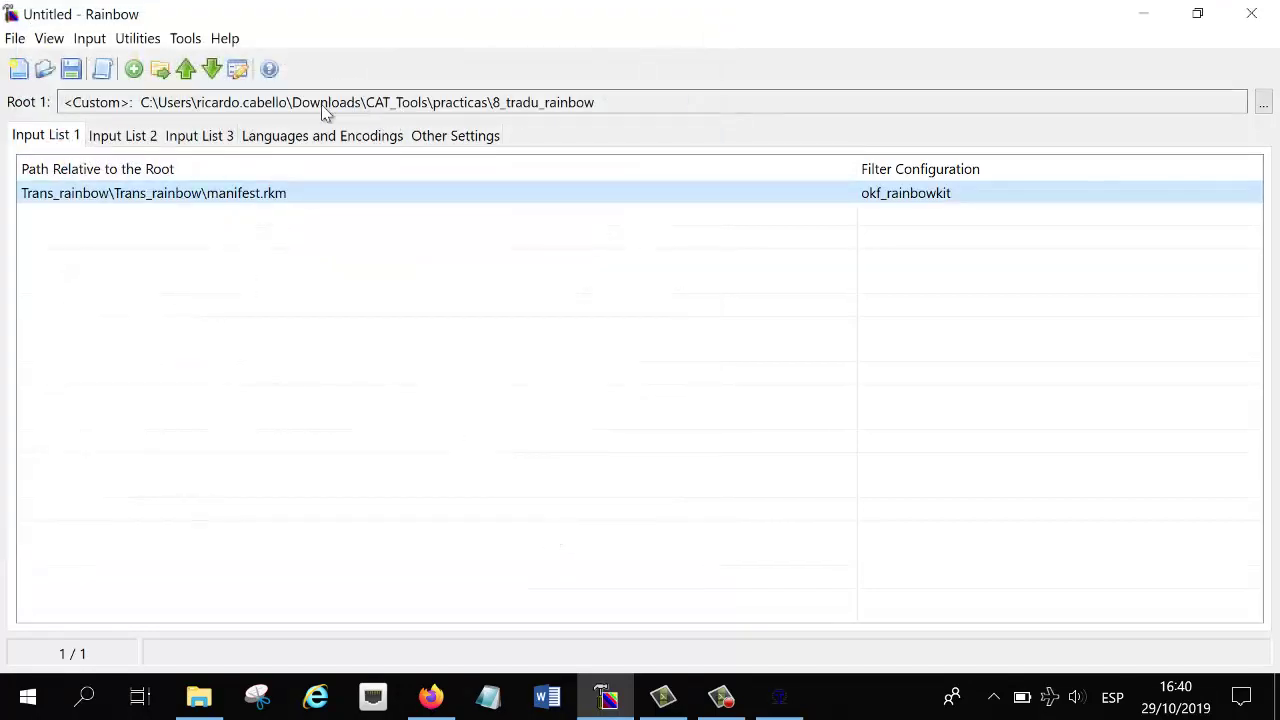
Step: Check the language and encoding settings, and execute Translation Kit Post-Processing on manifest.rkm with the existing merging options
left_click(322, 140)
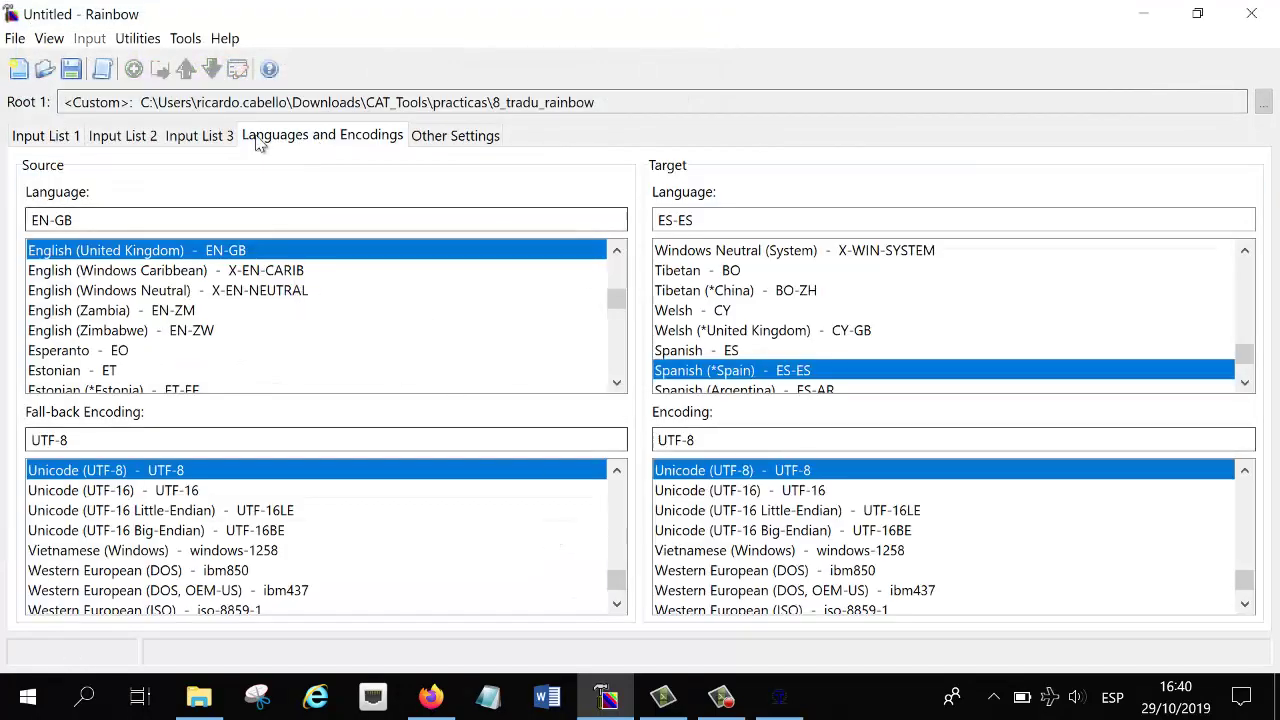
left_click(68, 138)
left_click(137, 38)
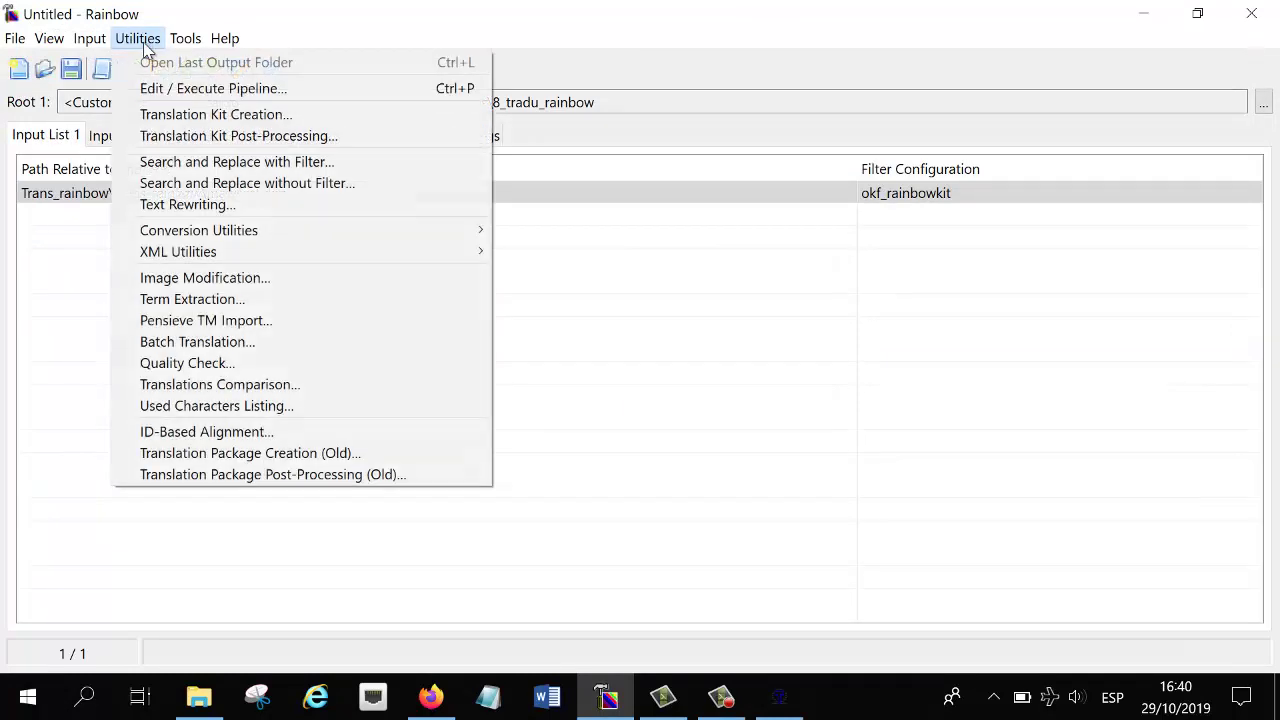
left_click(223, 135)
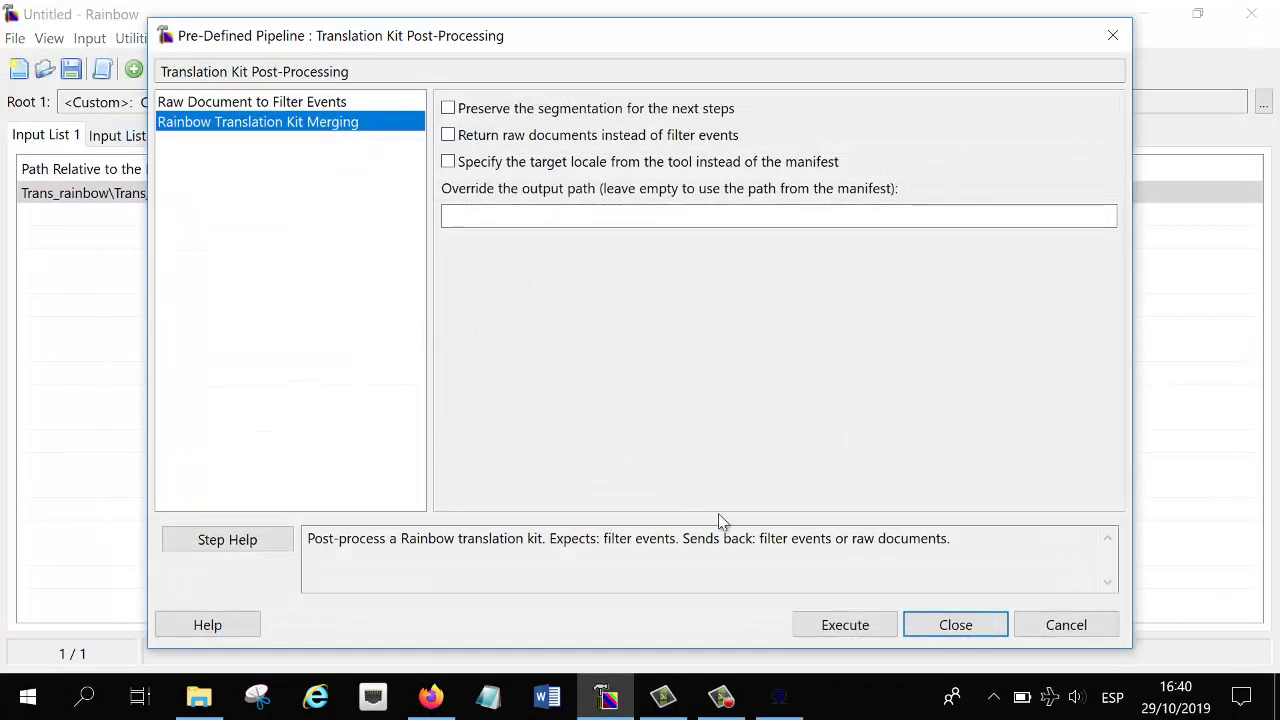
left_click(843, 623)
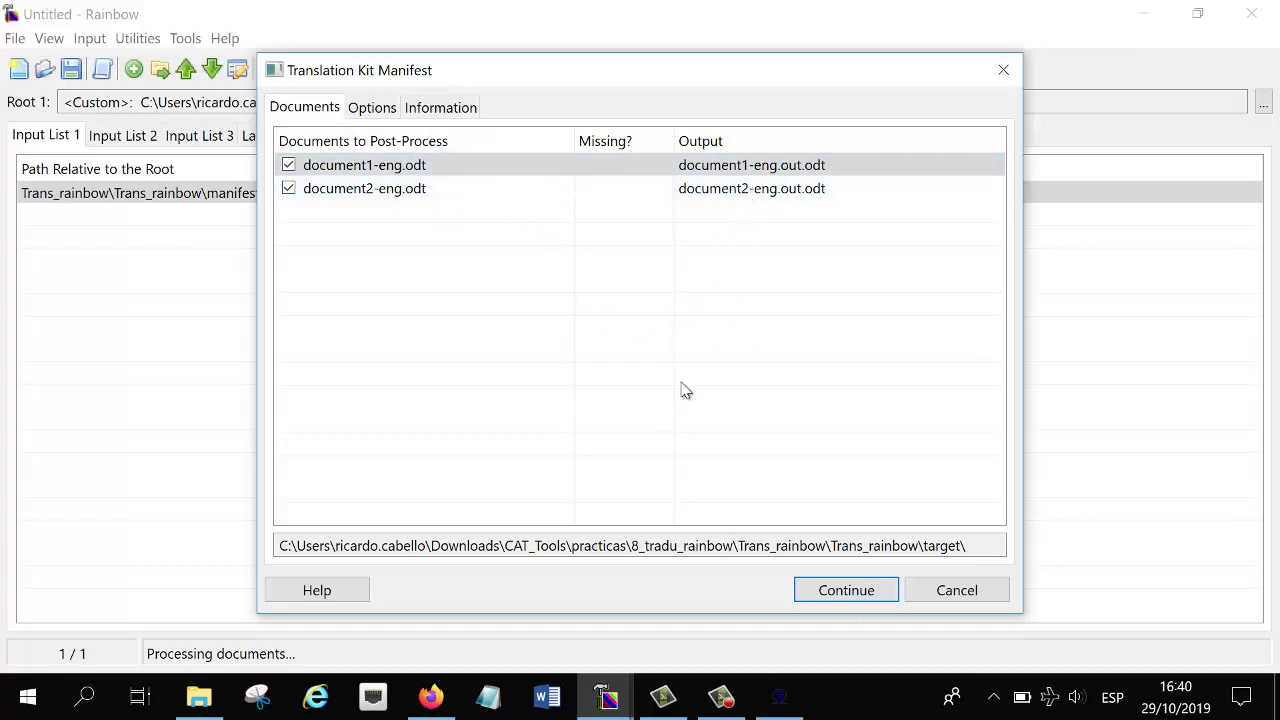
Step: Review the Translation Kit Manifest's options, information and document list, and continue the merge with both documents included
left_click(382, 110)
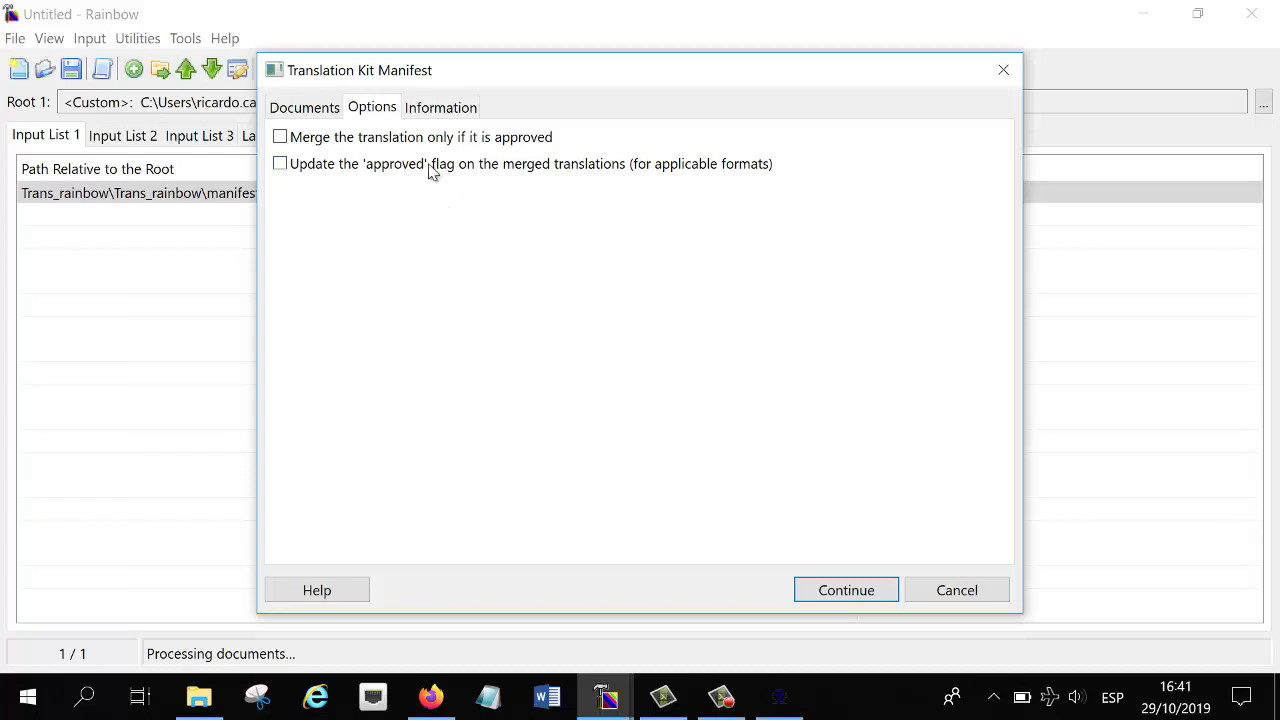
left_click(431, 110)
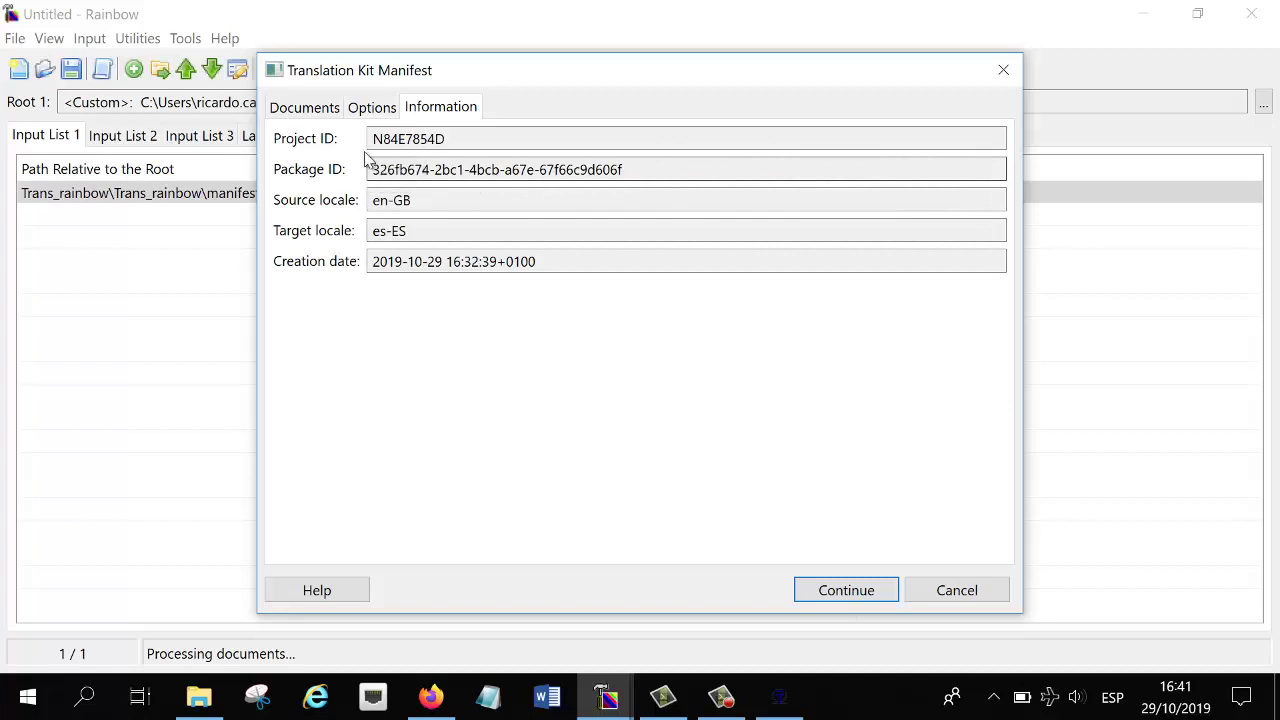
left_click(305, 107)
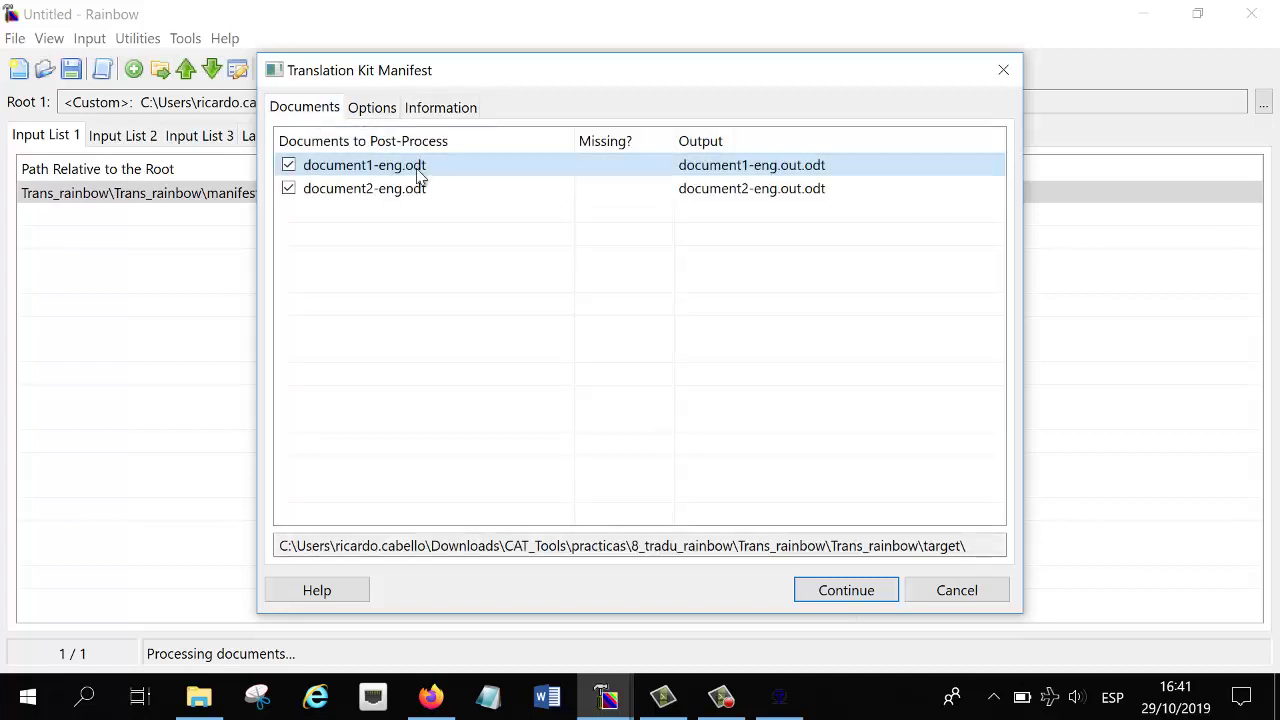
left_click(846, 590)
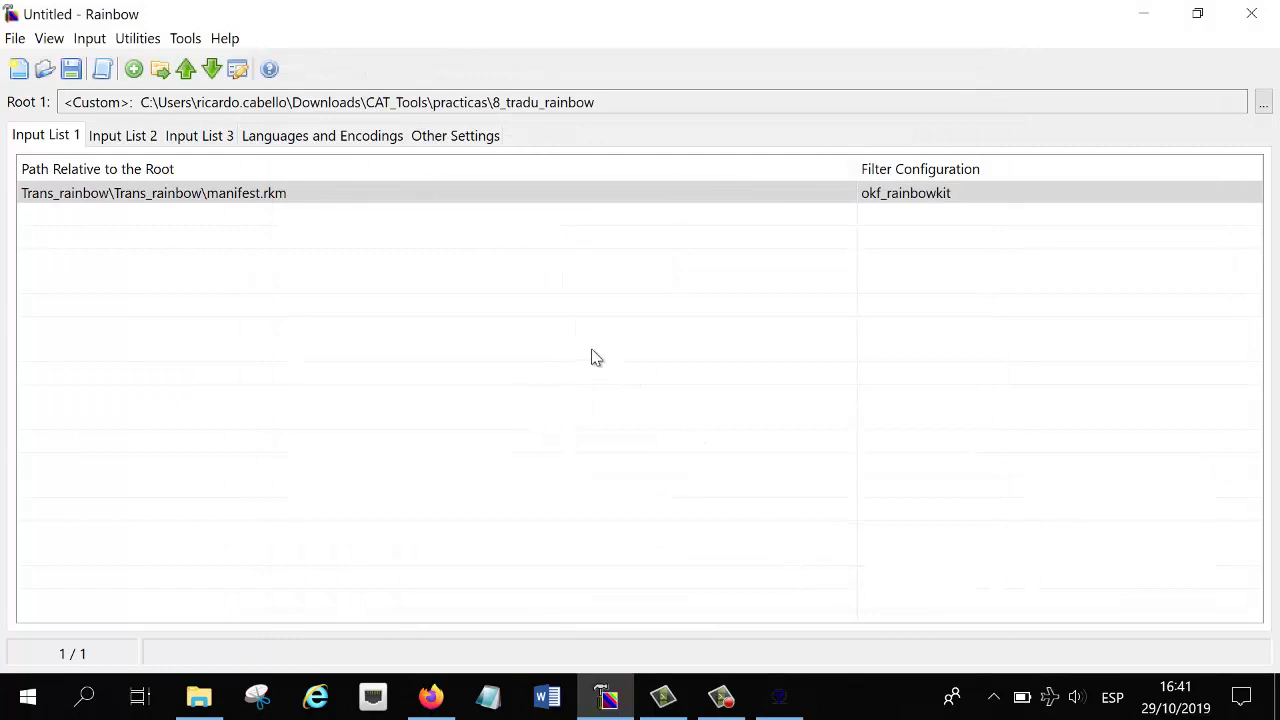
Step: Switch to File Explorer, examine the project's target and done folders, and select document1-eng.out.odt and document2-eng.out.odt in done
left_click(205, 700)
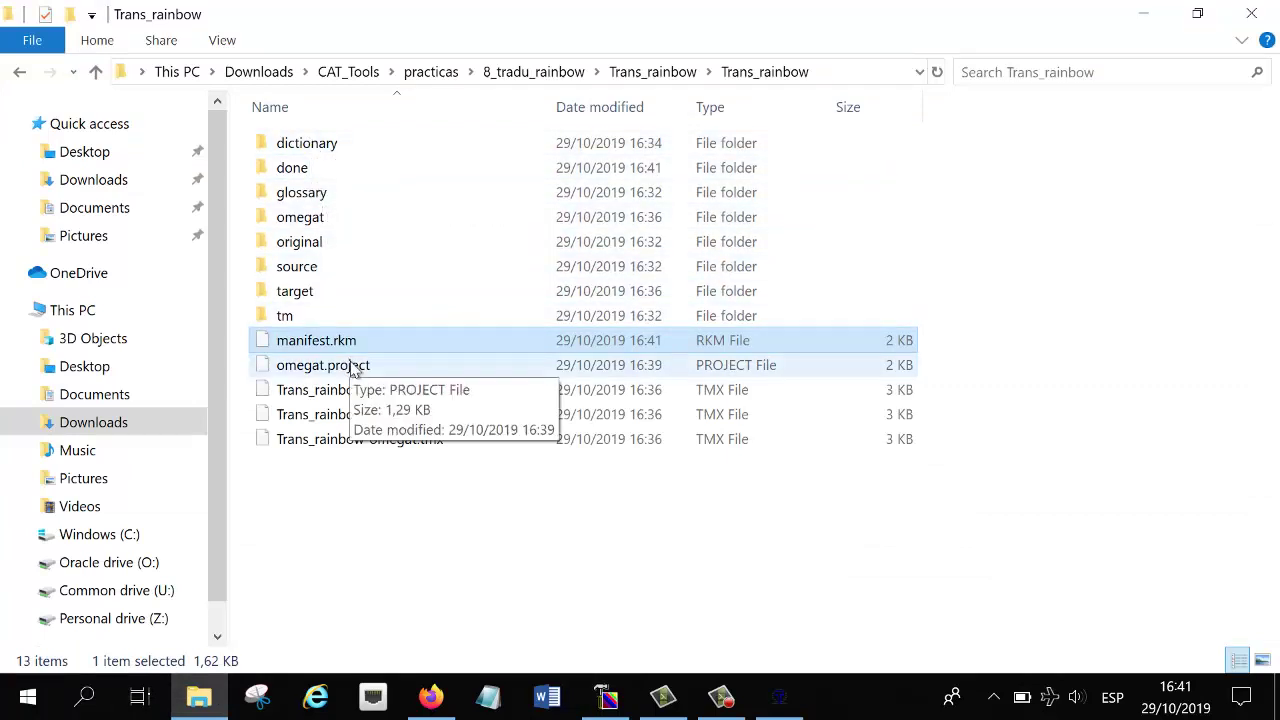
left_click(292, 172)
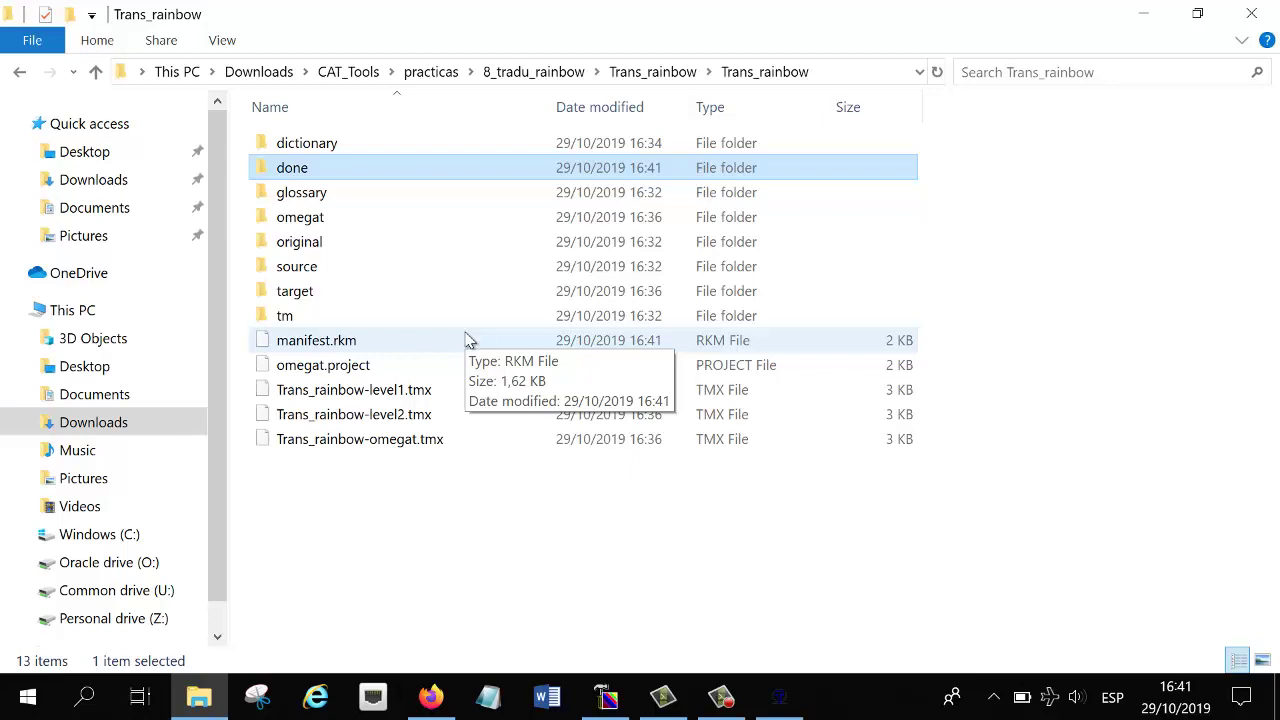
double_click(335, 290)
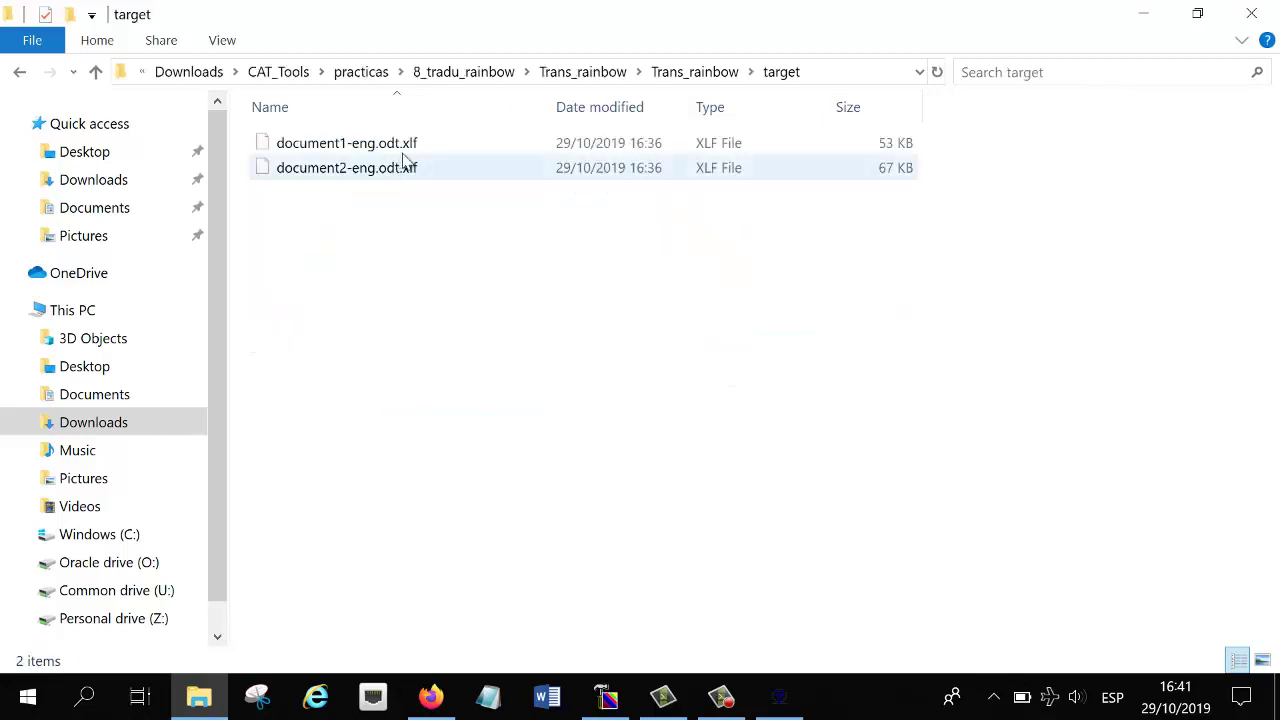
left_click(700, 74)
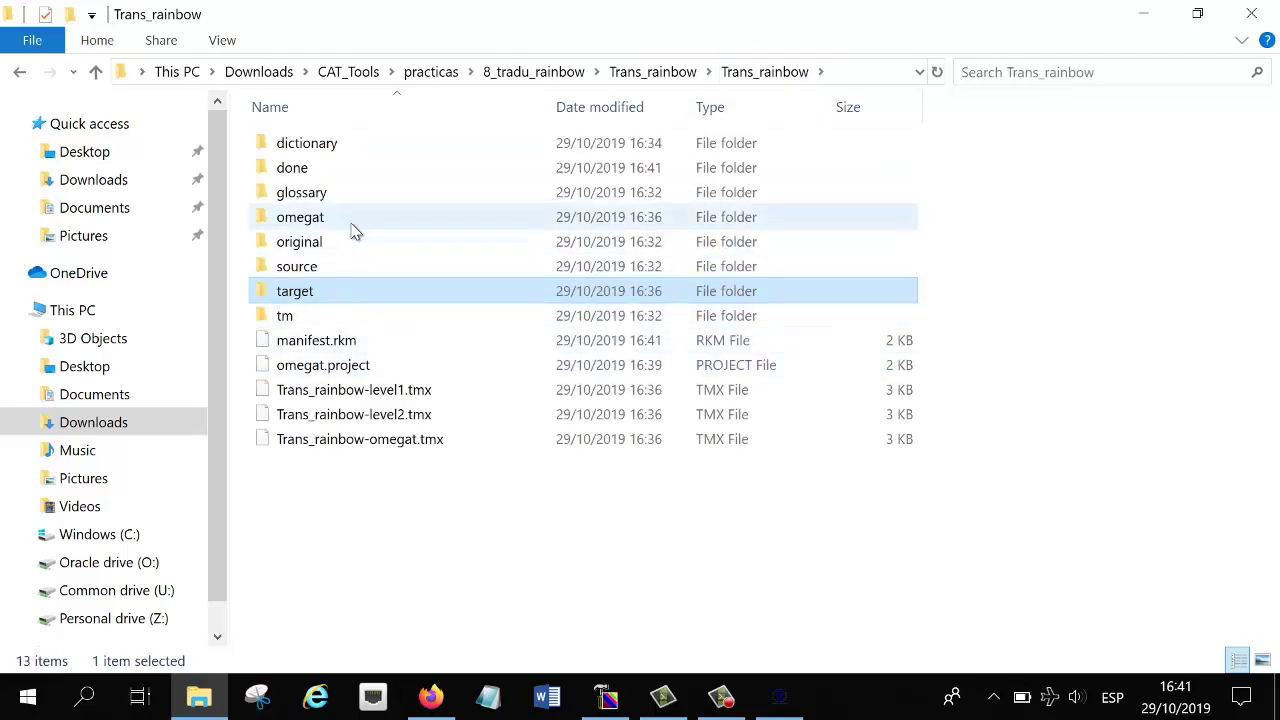
double_click(288, 167)
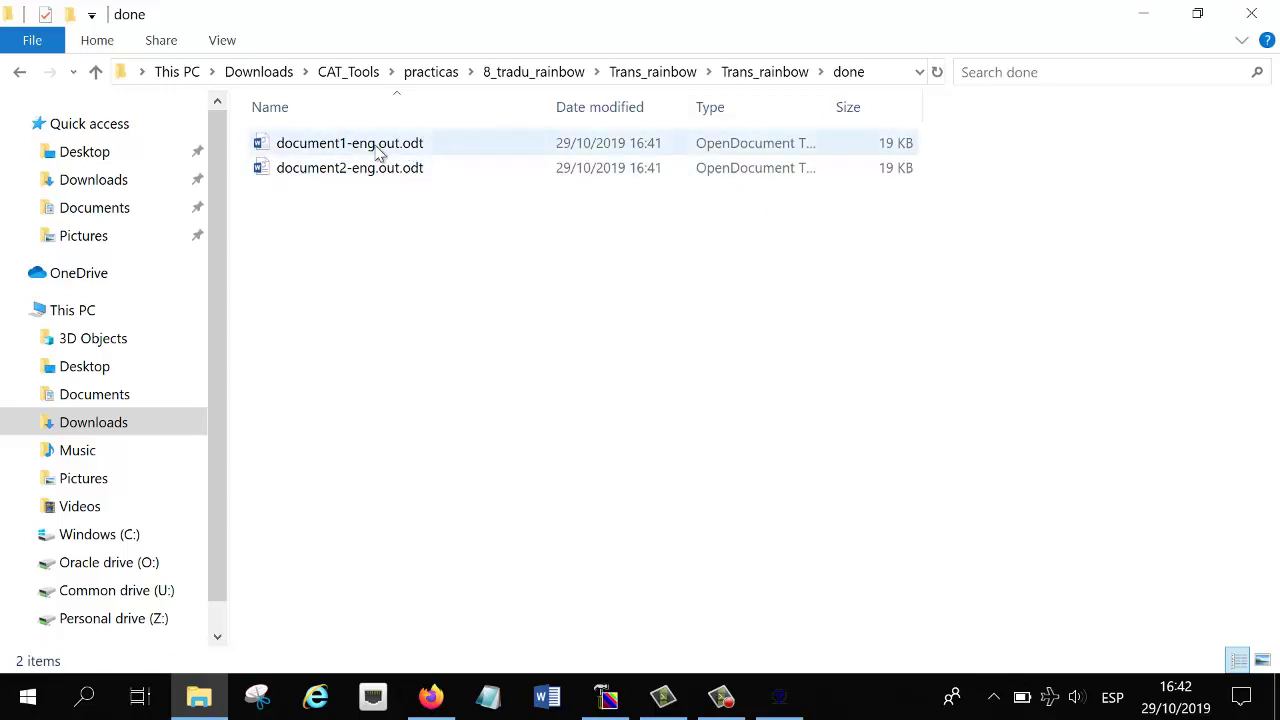
left_click(380, 150)
left_click(380, 178, "shift")
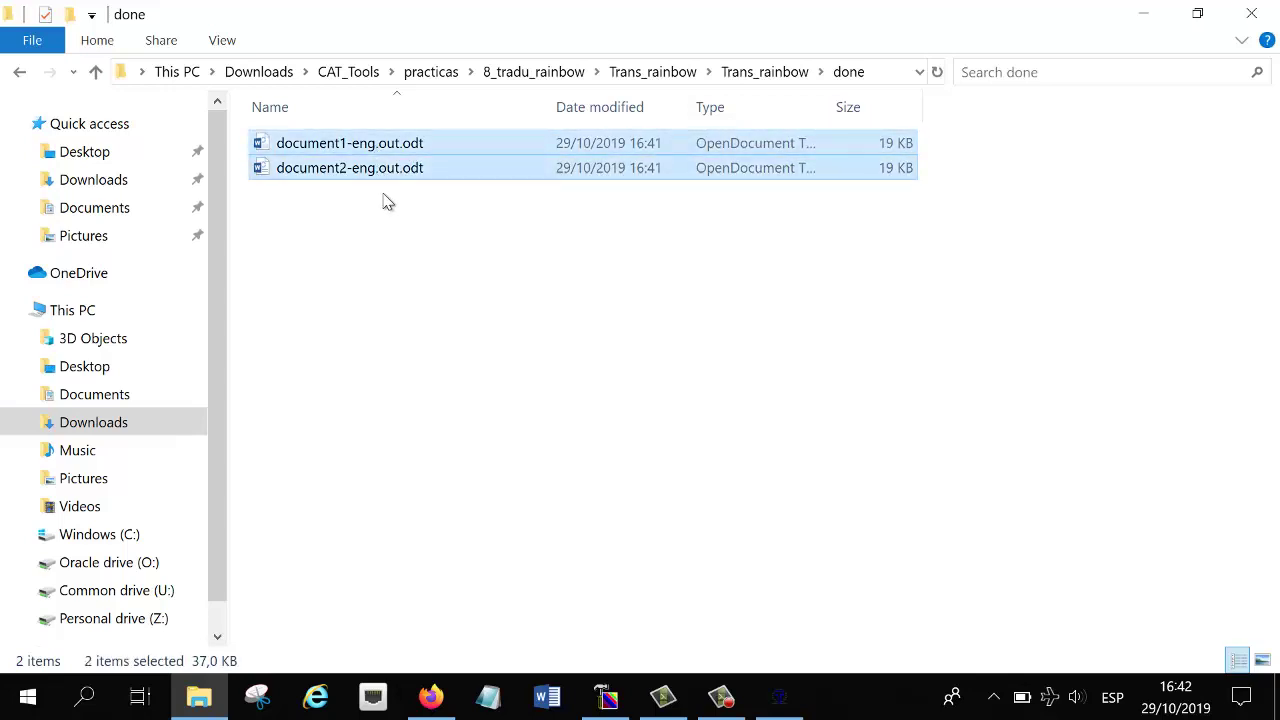